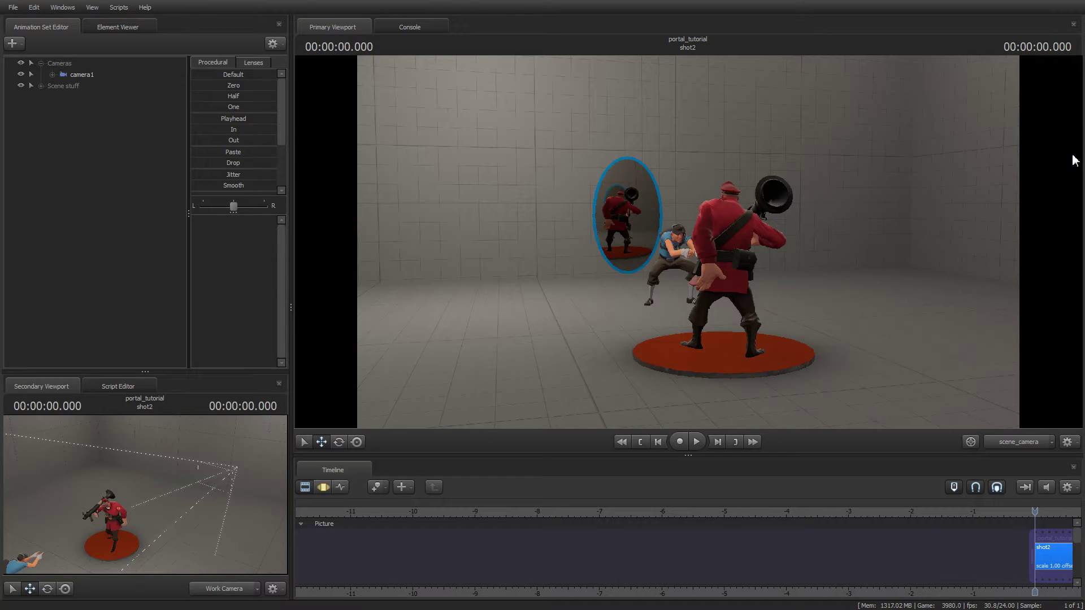
Play back the sequence from shot2 and stop near the start of the PORTAL TUTORIAL shot
{"action": "middle_click_drag", "start_coordinate": [1035, 589], "coordinate": [559, 563]}
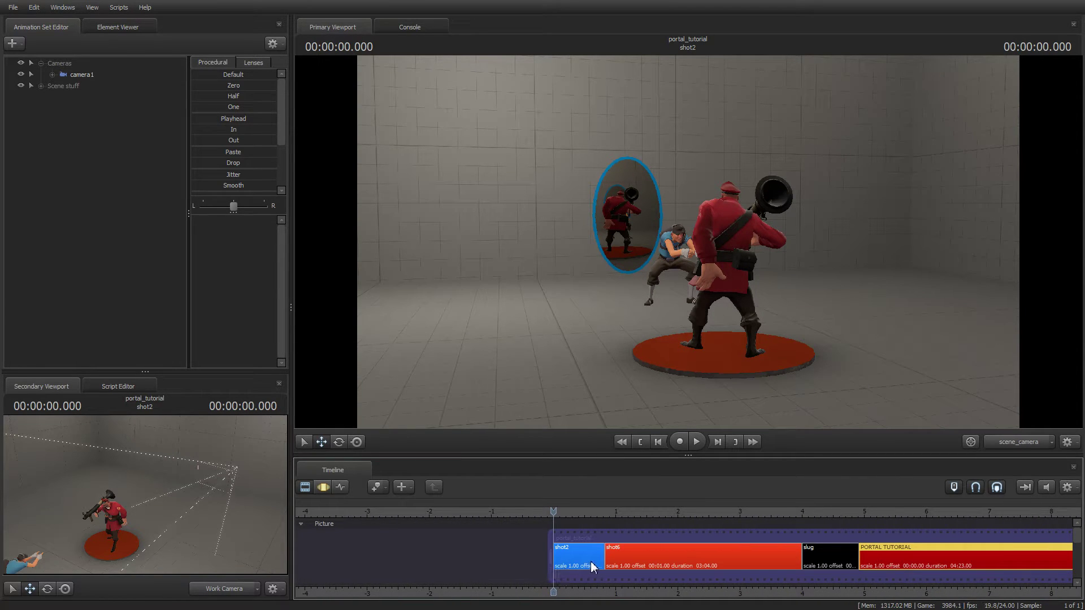
{"action": "key", "text": "space"}
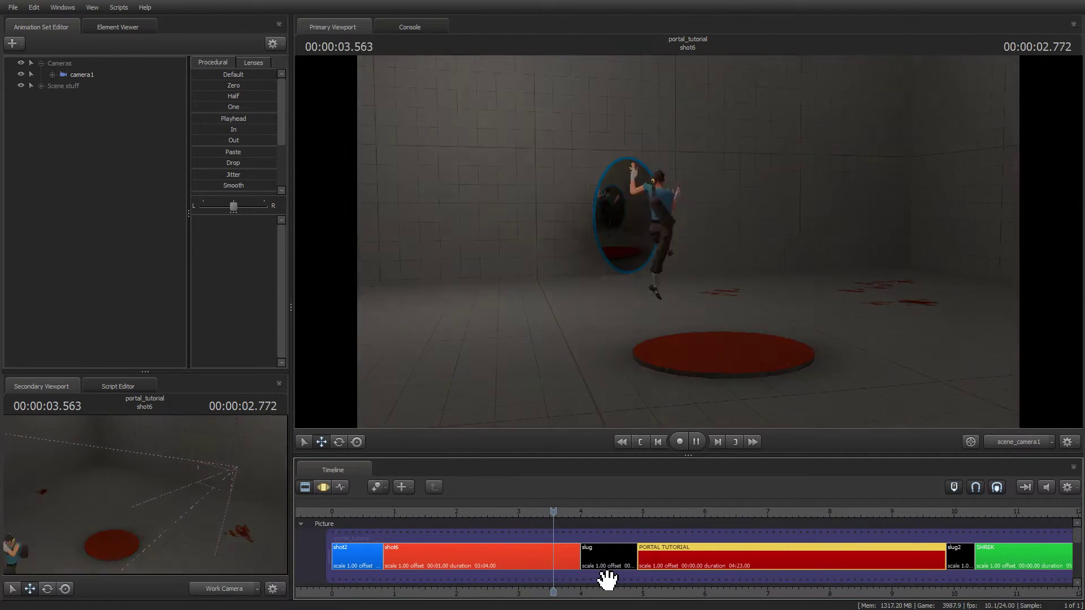
{"action": "key", "text": "space"}
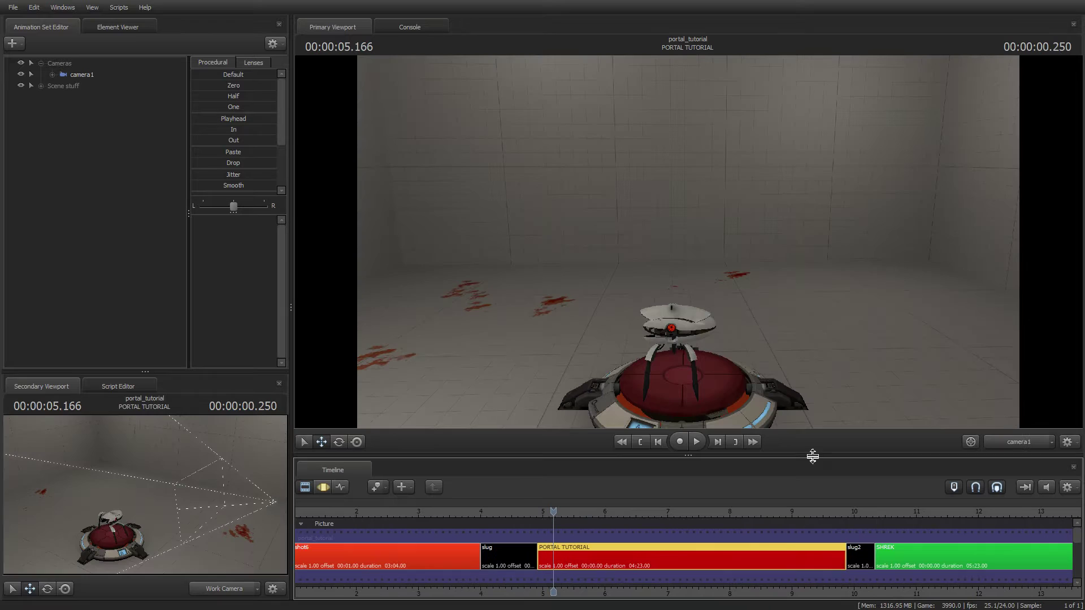
Apply the add_portal_by_yandros_v1 rig script to turret_backwards1 in the Scene stuff group
{"action": "left_click", "coordinate": [120, 7]}
{"action": "left_click", "coordinate": [149, 36]}
{"action": "left_click", "coordinate": [40, 86]}
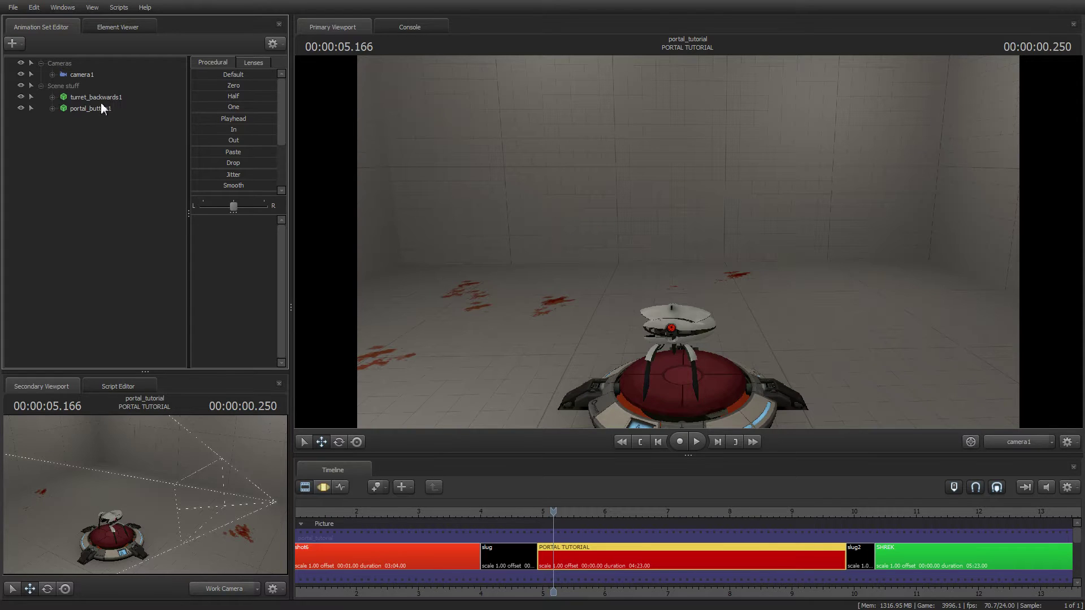
{"action": "left_click", "coordinate": [94, 97]}
{"action": "right_click", "coordinate": [94, 97]}
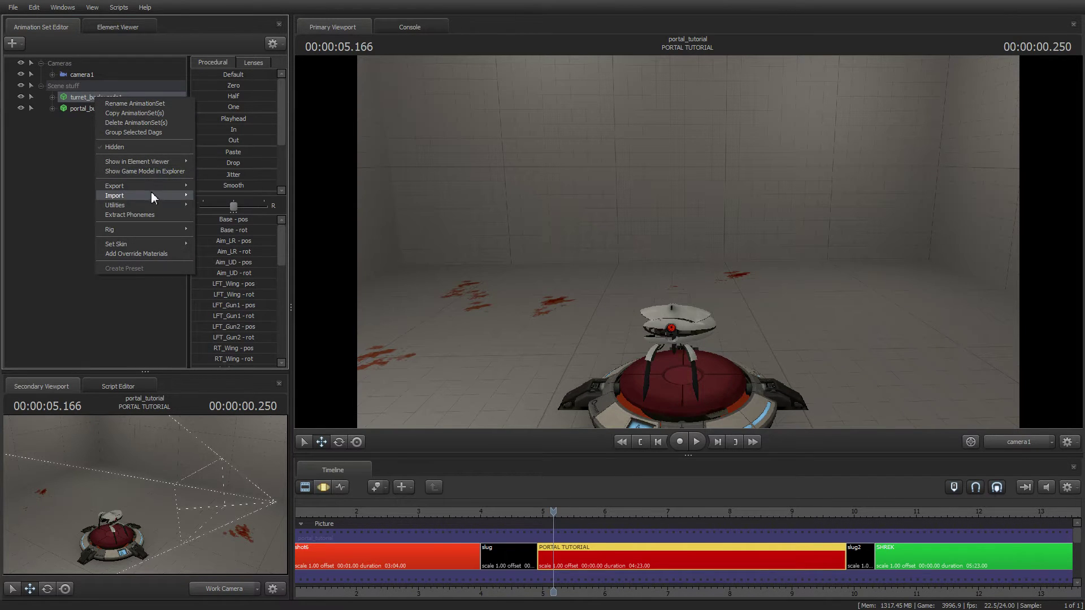
{"action": "mouse_move", "coordinate": [178, 228]}
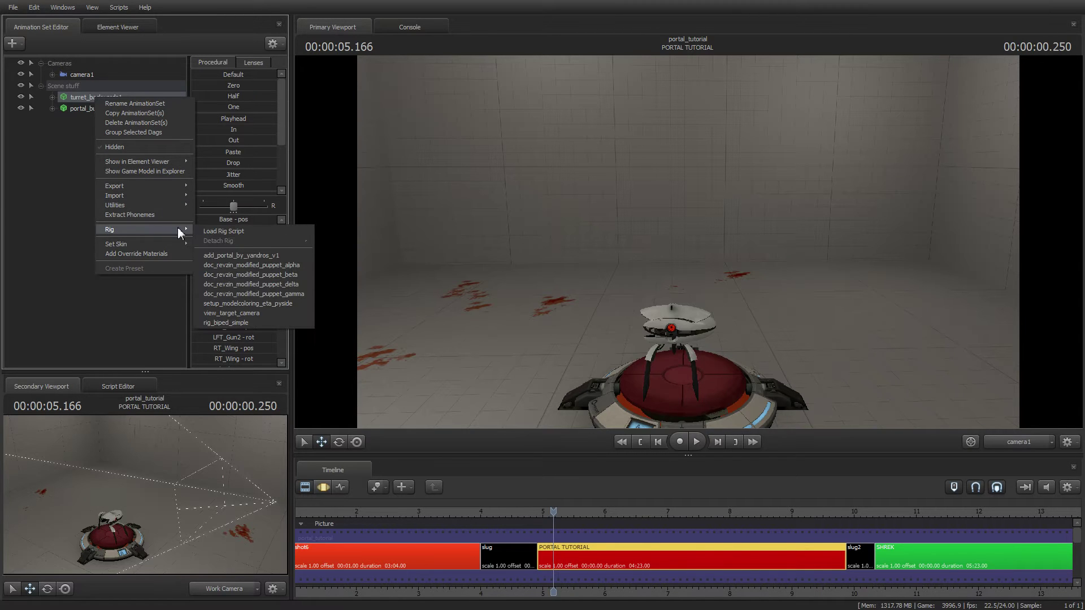
{"action": "left_click", "coordinate": [260, 254]}
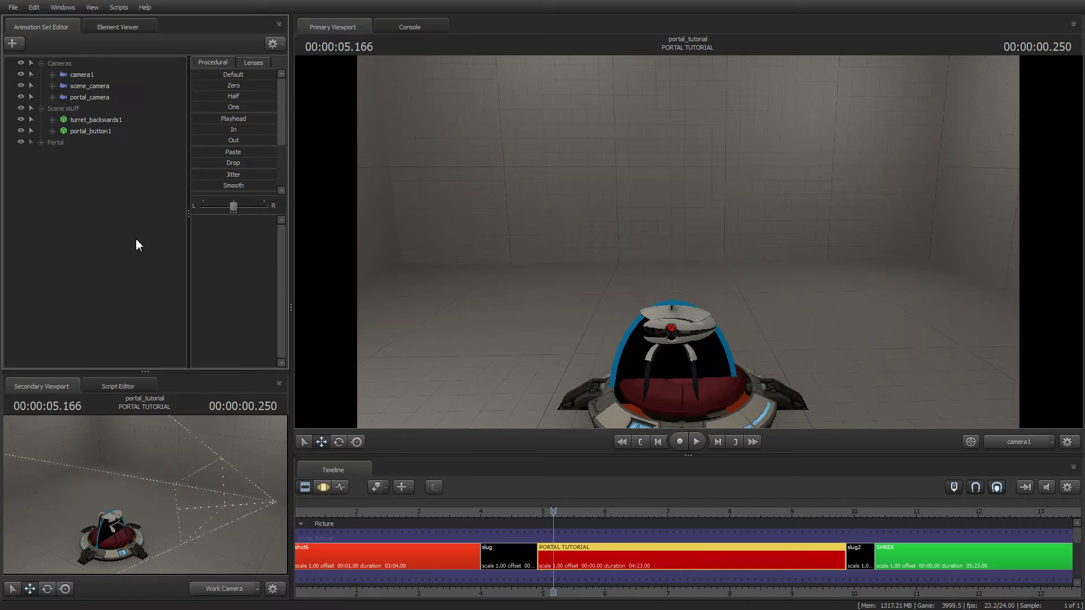
Raise portal_frame from the Portal group straight up in the Motion Editor until the whole frame stands above the turret
{"action": "left_click", "coordinate": [41, 142]}
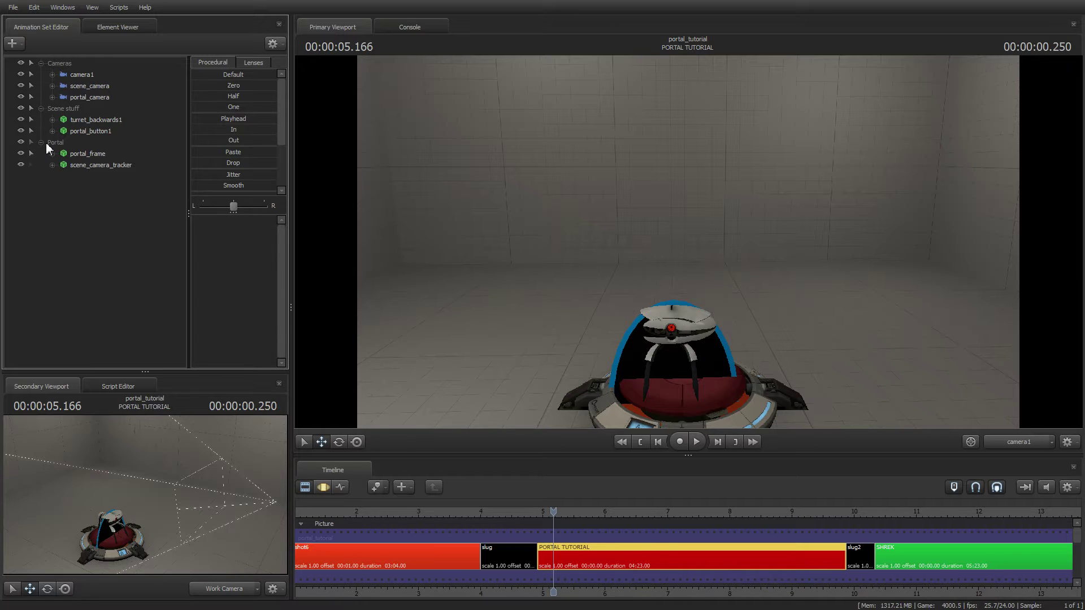
{"action": "left_click", "coordinate": [87, 156]}
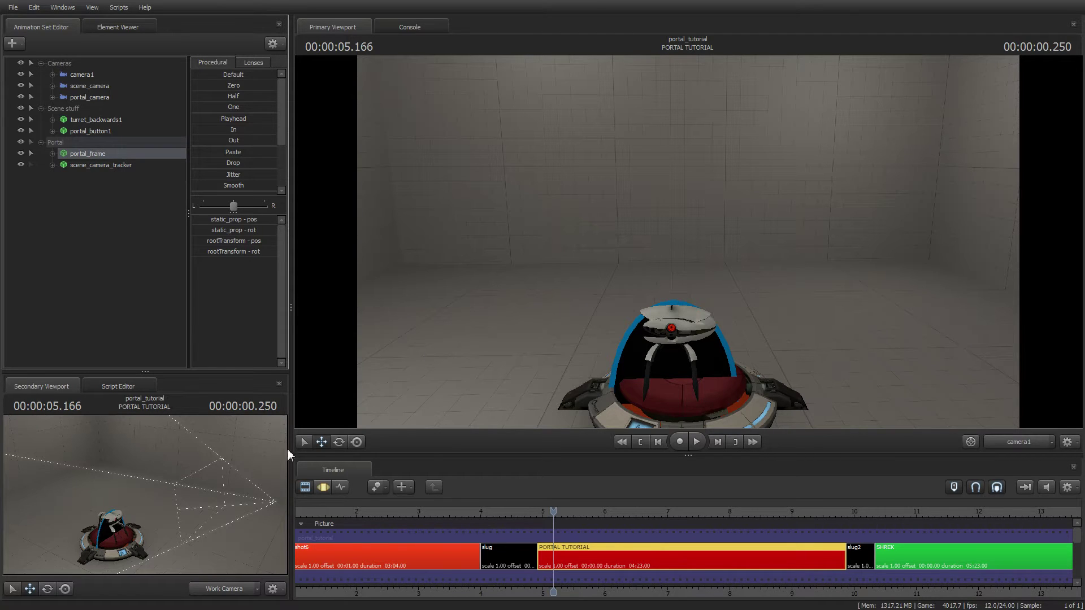
{"action": "left_click", "coordinate": [323, 487]}
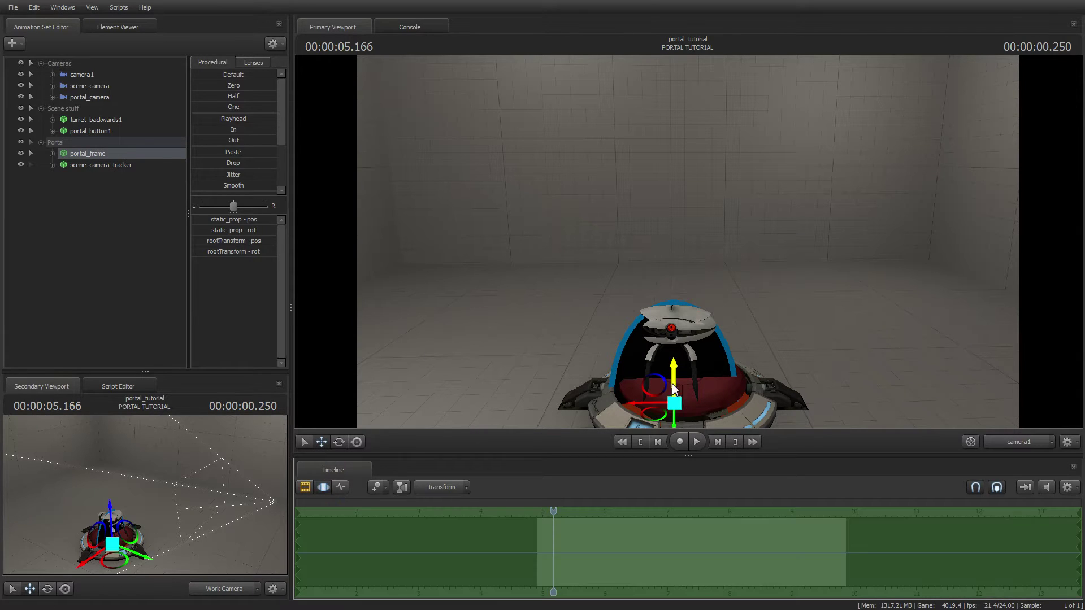
{"action": "left_click_drag", "start_coordinate": [673, 389], "coordinate": [689, 193]}
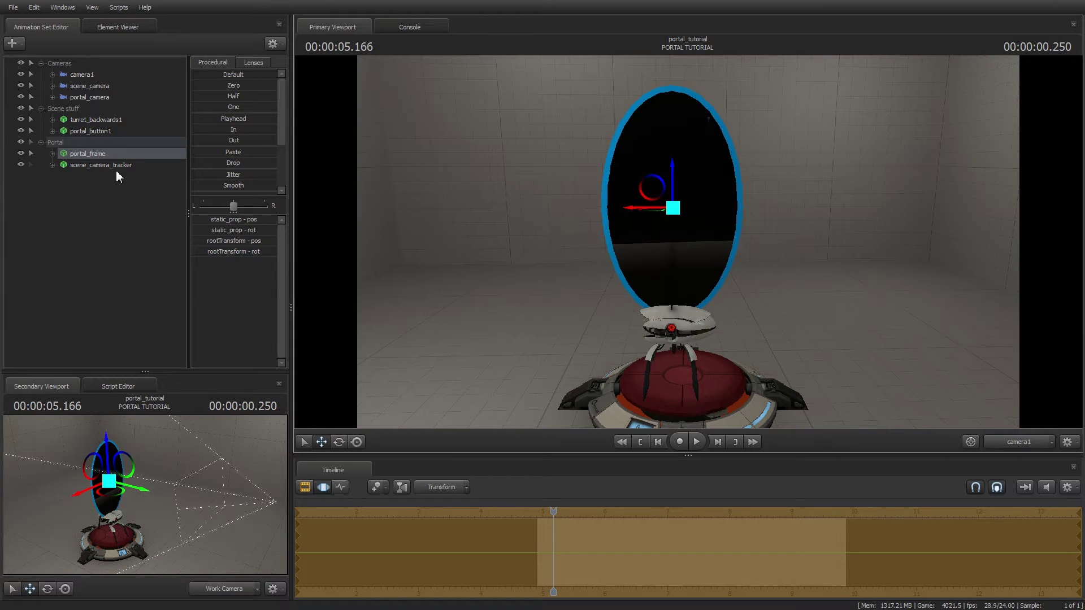
Raise portal_camera above the turret, then show it in the secondary viewport and the Work Camera in the primary one
{"action": "left_click", "coordinate": [96, 97]}
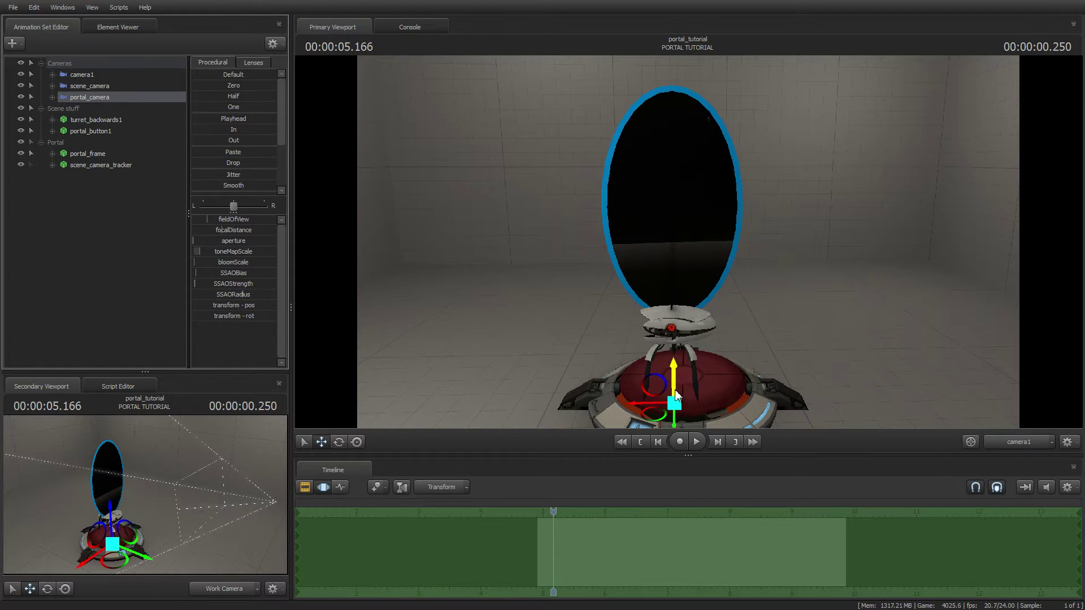
{"action": "left_click_drag", "start_coordinate": [675, 396], "coordinate": [678, 260]}
{"action": "left_click_drag", "start_coordinate": [82, 100], "coordinate": [186, 457]}
{"action": "left_click", "coordinate": [1021, 442]}
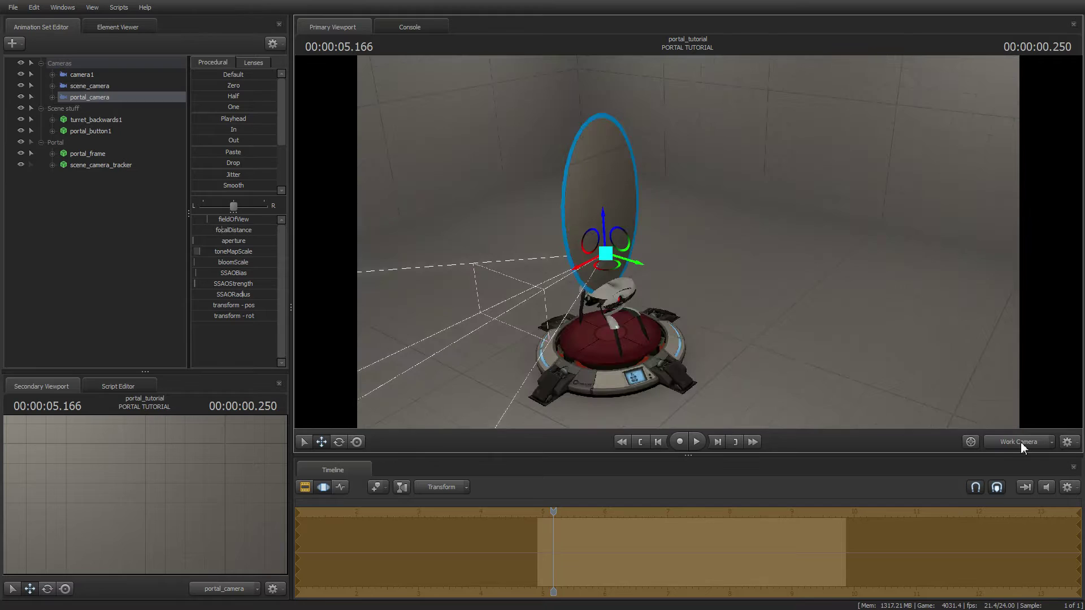
{"action": "left_click_drag", "start_coordinate": [831, 290], "coordinate": [446, 367]}
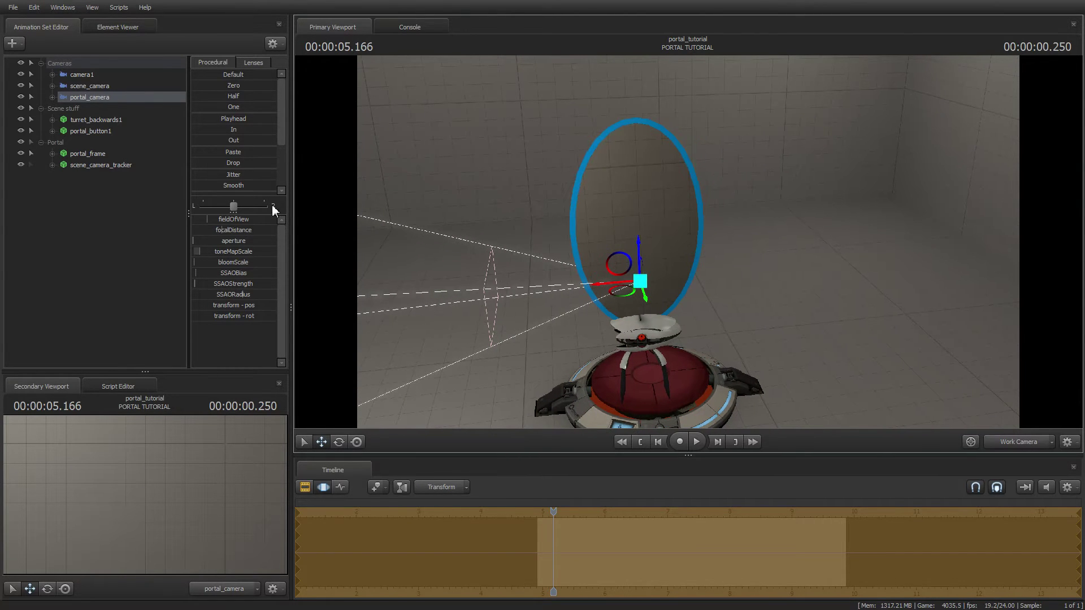
Reposition portal_camera so it looks down at the turret and button, and give it a 24 mm lens
{"action": "left_click", "coordinate": [100, 97]}
{"action": "left_click_drag", "start_coordinate": [169, 491], "coordinate": [170, 542]}
{"action": "key", "text": "s"}
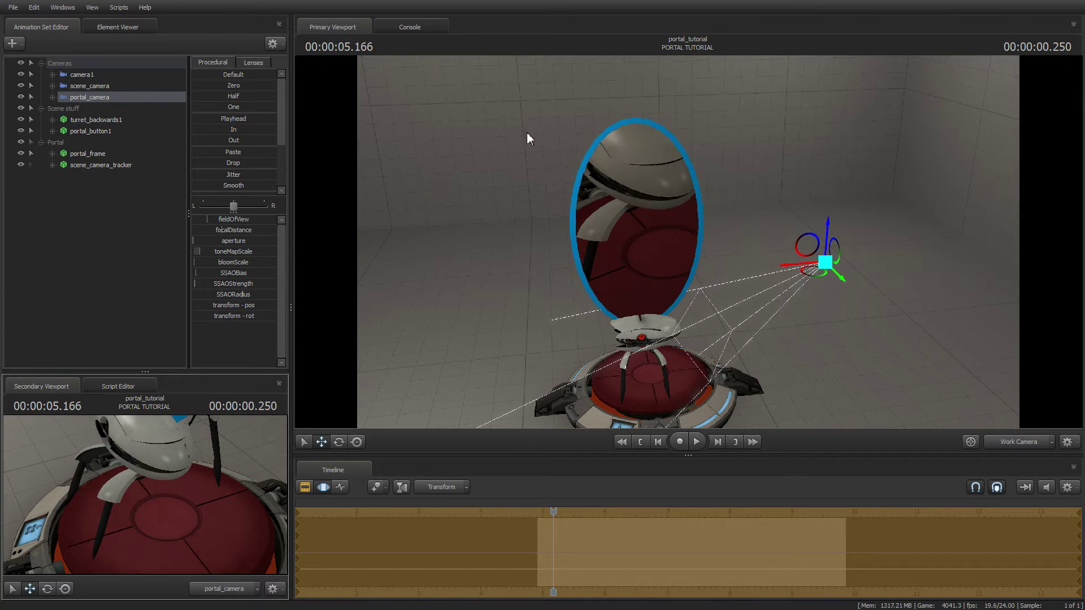
{"action": "left_click", "coordinate": [253, 64]}
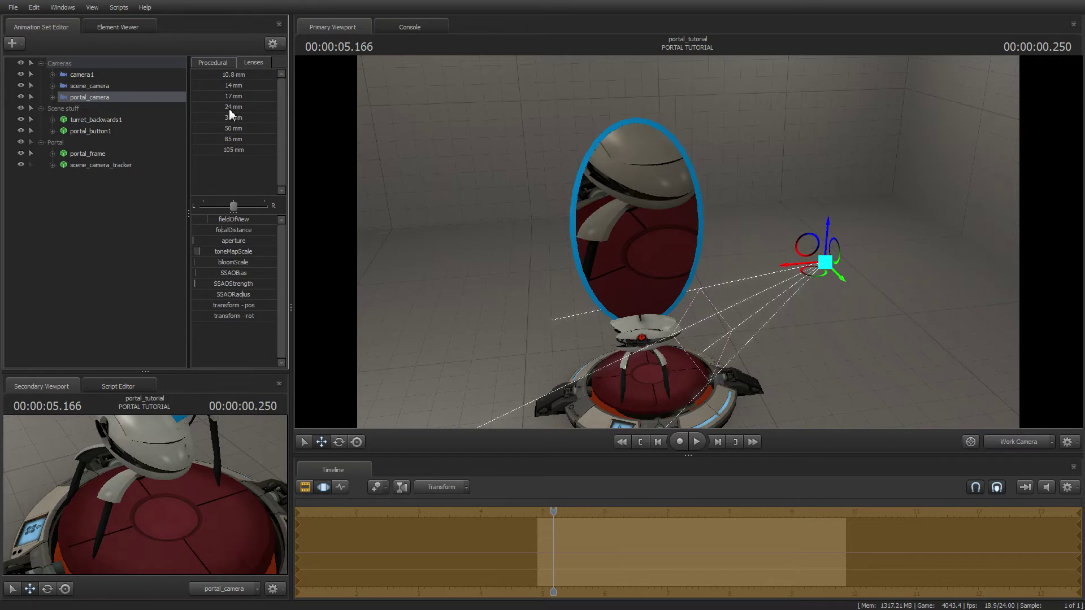
{"action": "left_click", "coordinate": [229, 107]}
{"action": "key", "text": "Return"}
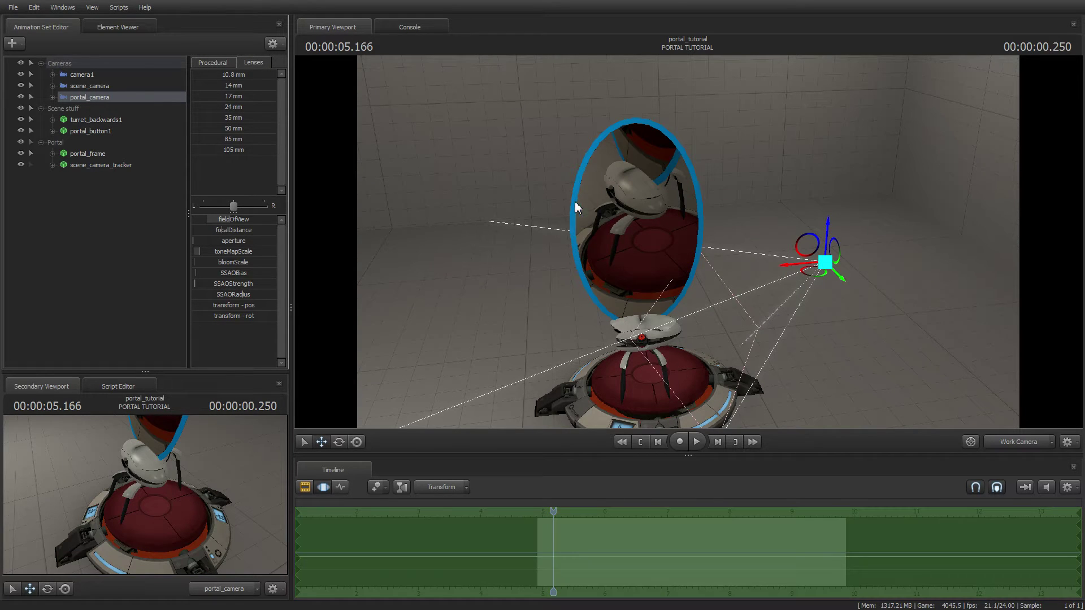
Check where scene_camera and scene_camera_tracker sit in the scene by selecting each in turn
{"action": "left_click", "coordinate": [102, 88]}
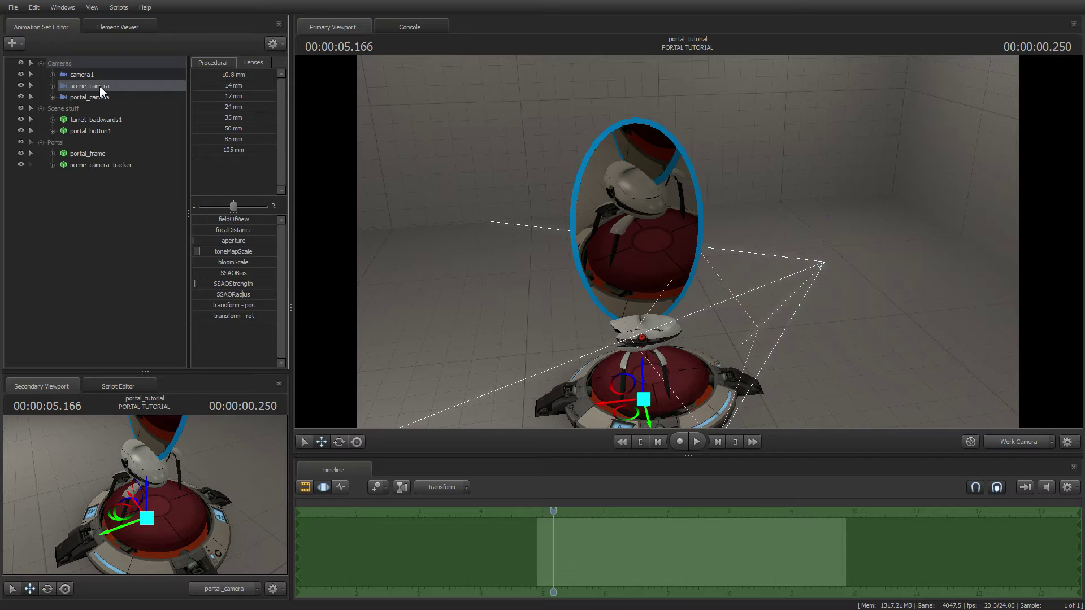
{"action": "left_click", "coordinate": [110, 165]}
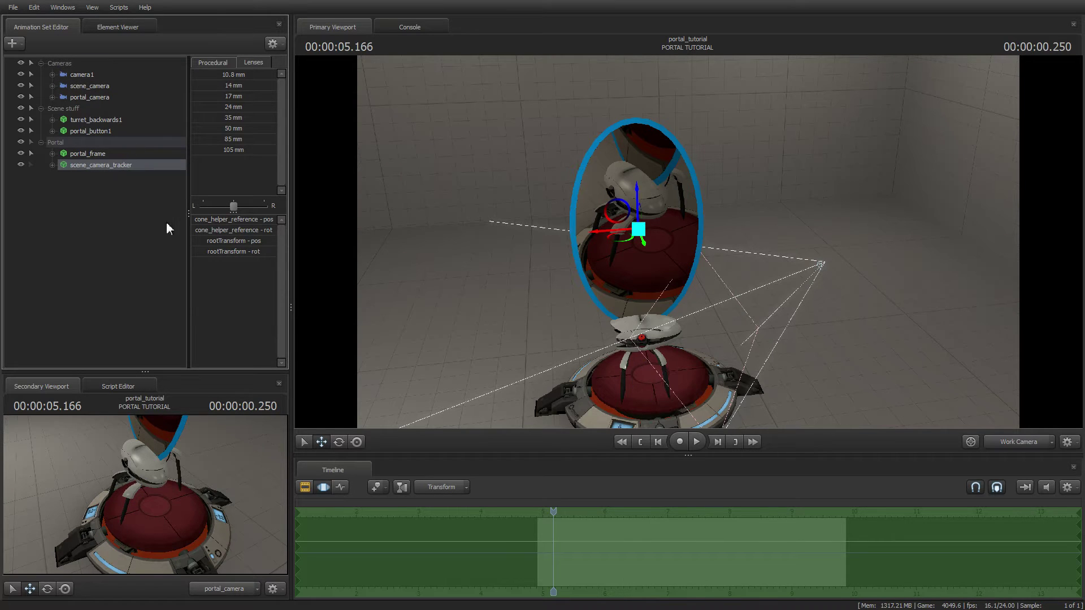
{"action": "left_click", "coordinate": [142, 253]}
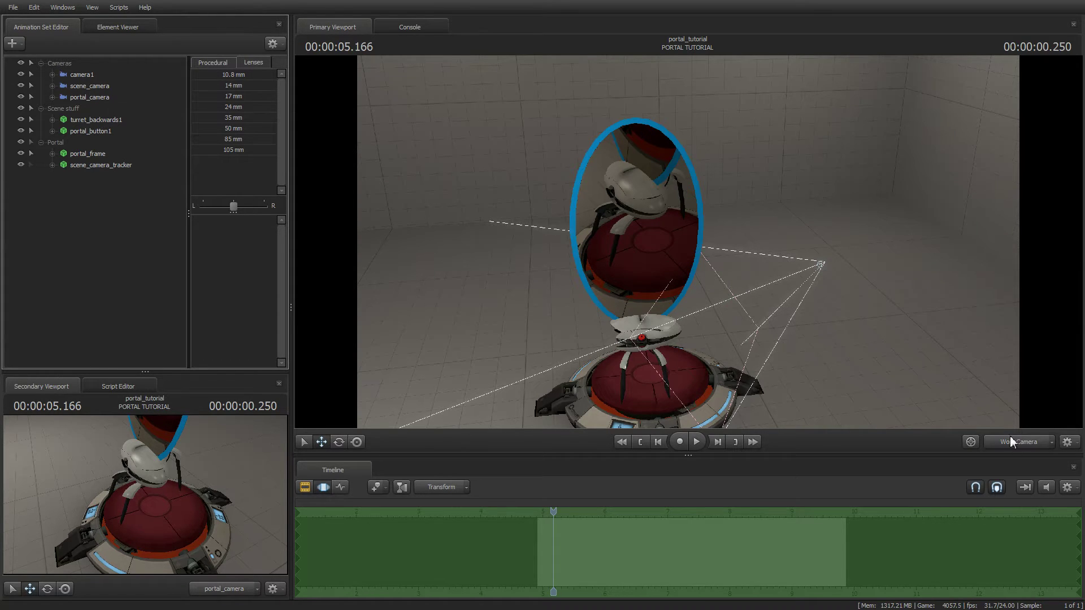
Change the scene camera to camera1 and view the portal through it
{"action": "left_click", "coordinate": [1053, 446]}
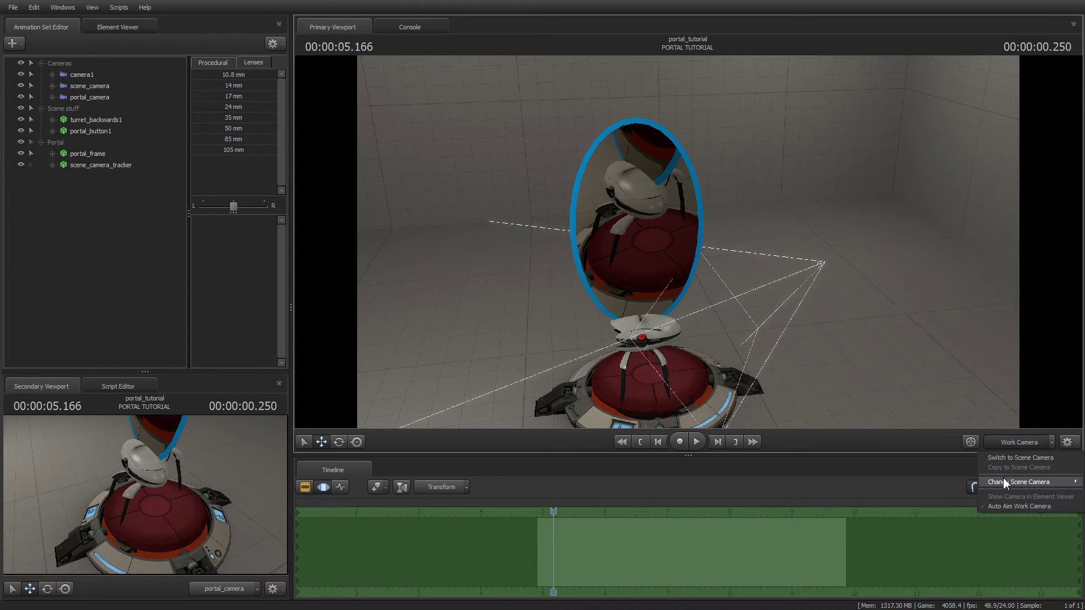
{"action": "mouse_move", "coordinate": [1004, 482]}
{"action": "left_click", "coordinate": [961, 499]}
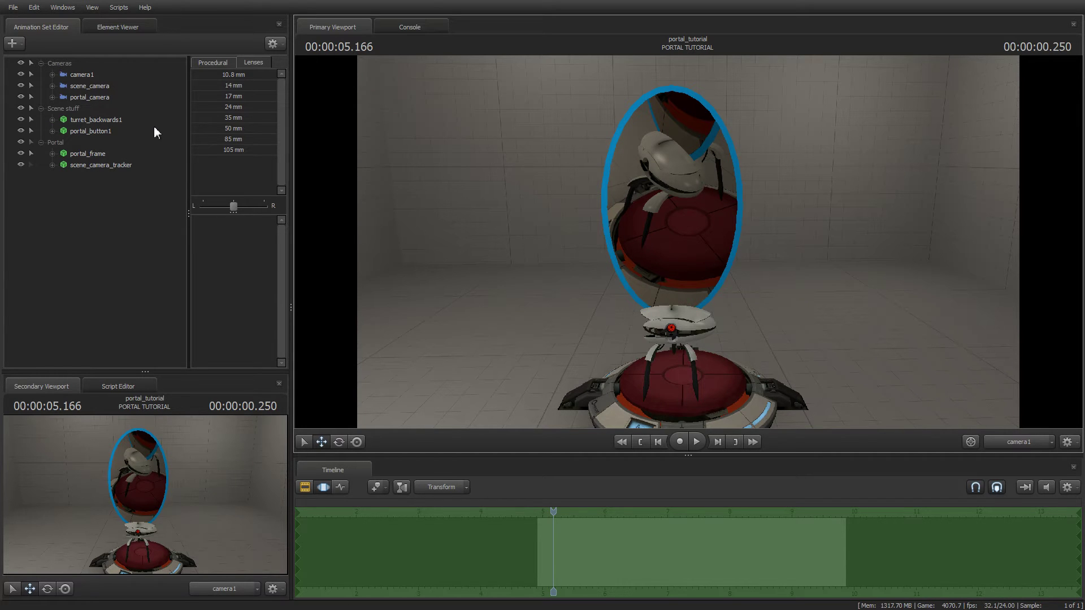
Undo the entire portal setup, back to only camera1, turret_backwards1 and portal_button1 in the shot
{"action": "key", "text": "ctrl+z"}
{"action": "key", "text": "ctrl+z"}
{"action": "key", "text": "ctrl+z"}
{"action": "key", "text": "ctrl+z"}
{"action": "key", "text": "ctrl+z"}
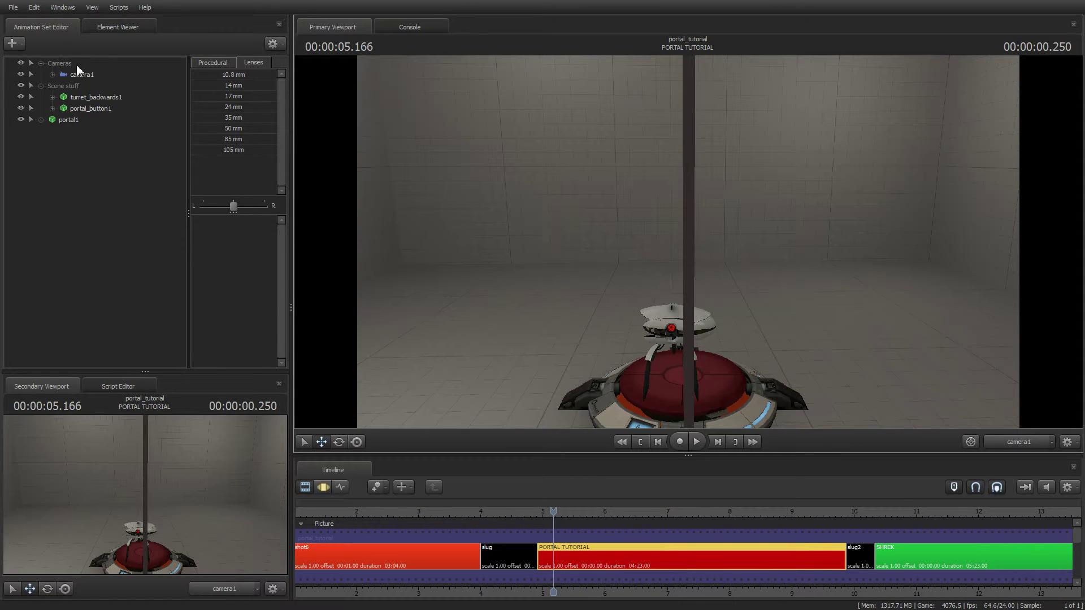
{"action": "left_click", "coordinate": [33, 7]}
{"action": "left_click", "coordinate": [52, 30]}
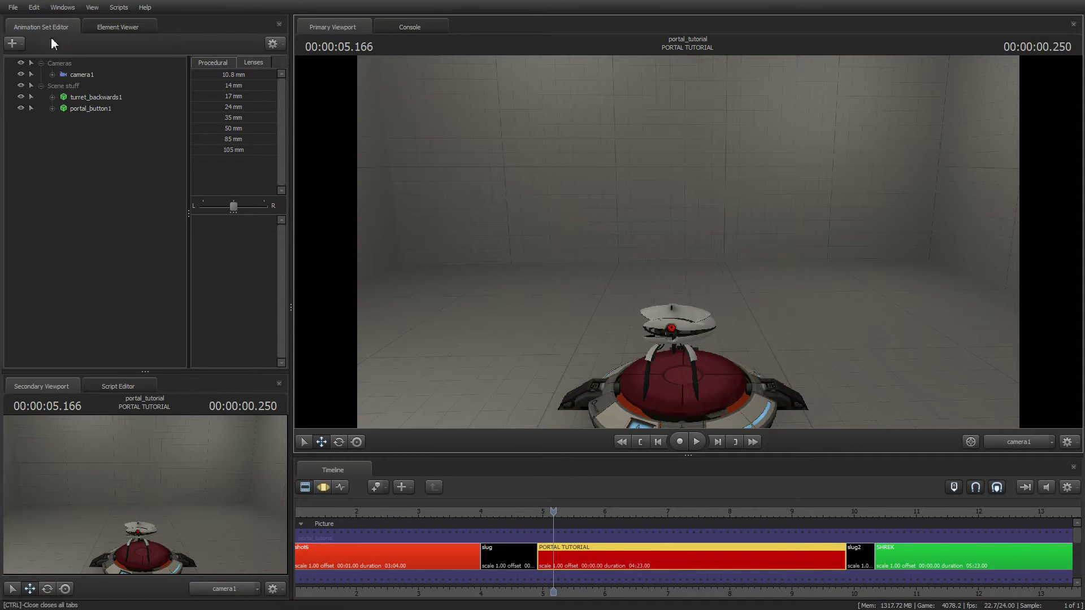
Apply the add_portal_by_yandros_v1 rig script to camera1
{"action": "right_click", "coordinate": [88, 74]}
{"action": "mouse_move", "coordinate": [155, 173]}
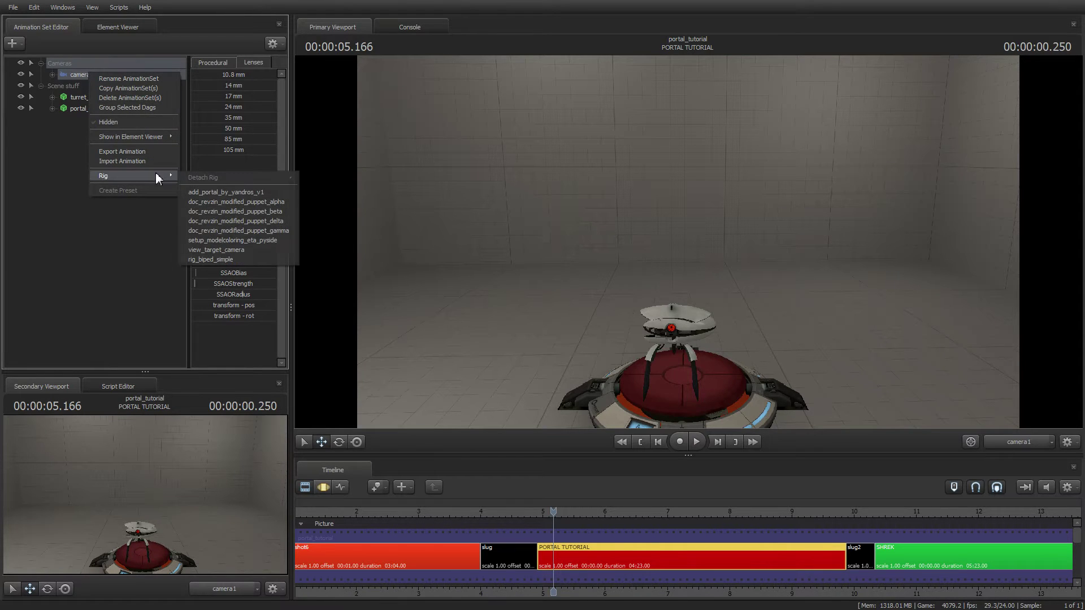
{"action": "left_click", "coordinate": [243, 193]}
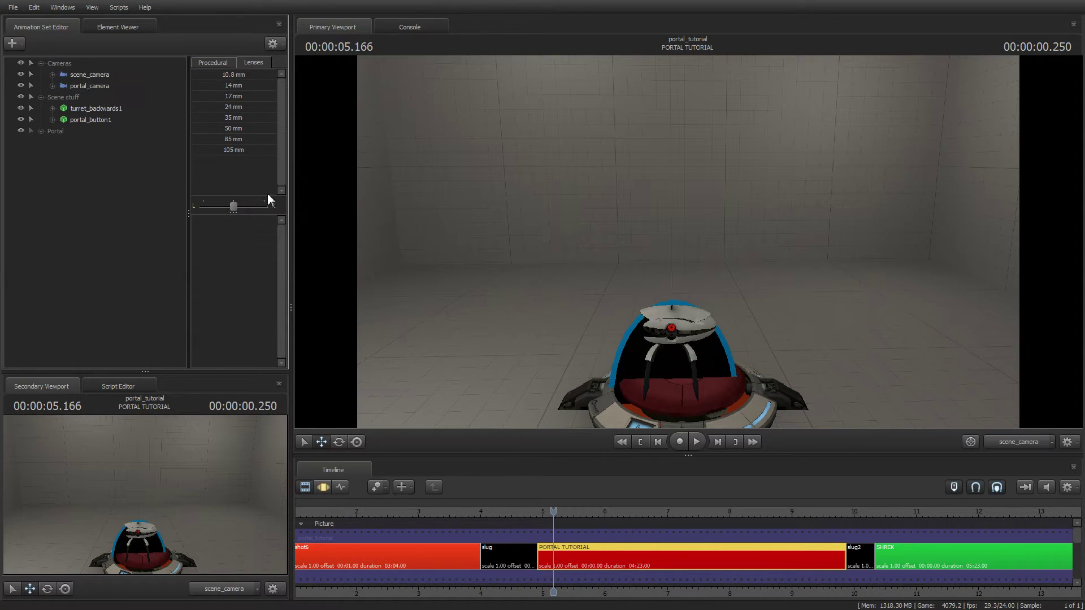
Using the Work Camera view, move portal_frame far behind the turret and raise it until the whole oval clears the floor
{"action": "left_click", "coordinate": [41, 133]}
{"action": "left_click", "coordinate": [100, 142]}
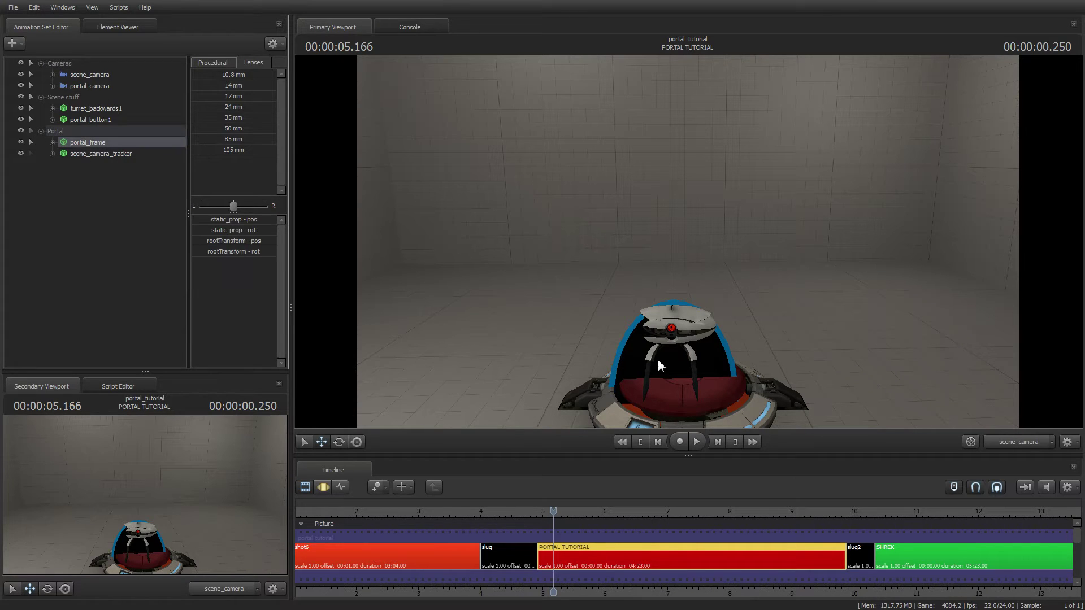
{"action": "left_click", "coordinate": [321, 442]}
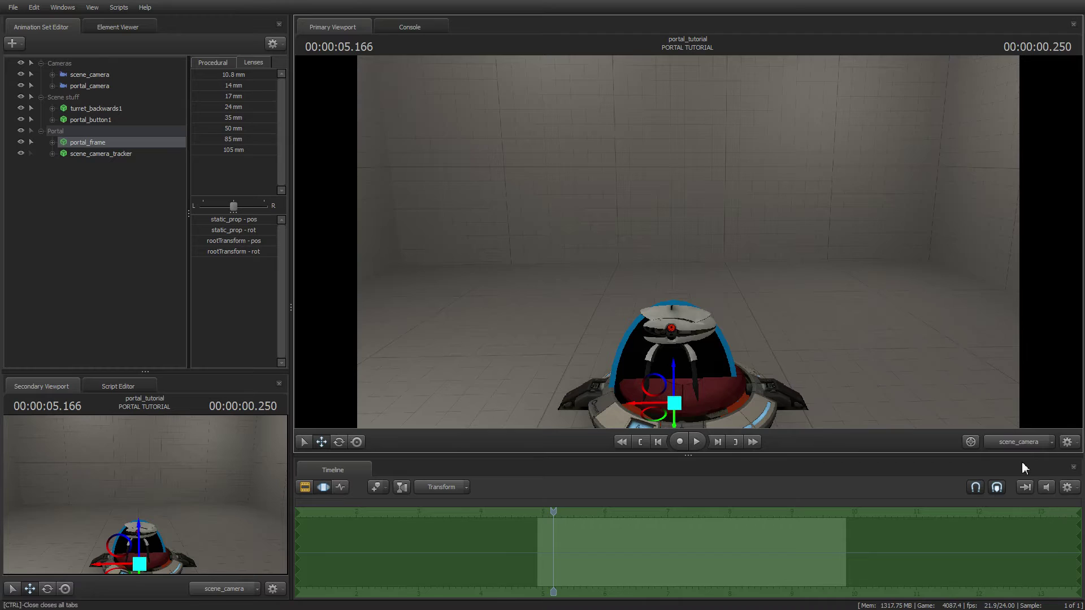
{"action": "left_click", "coordinate": [1019, 438]}
{"action": "left_click_drag", "start_coordinate": [634, 248], "coordinate": [686, 303]}
{"action": "left_click_drag", "start_coordinate": [649, 343], "coordinate": [451, 197]}
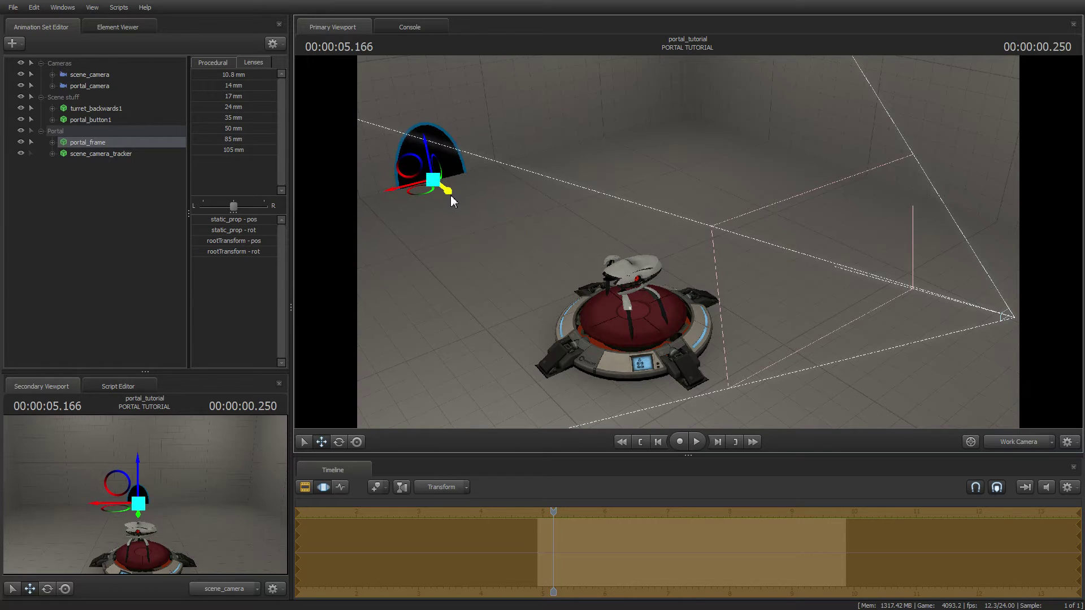
{"action": "left_click_drag", "start_coordinate": [429, 153], "coordinate": [428, 131]}
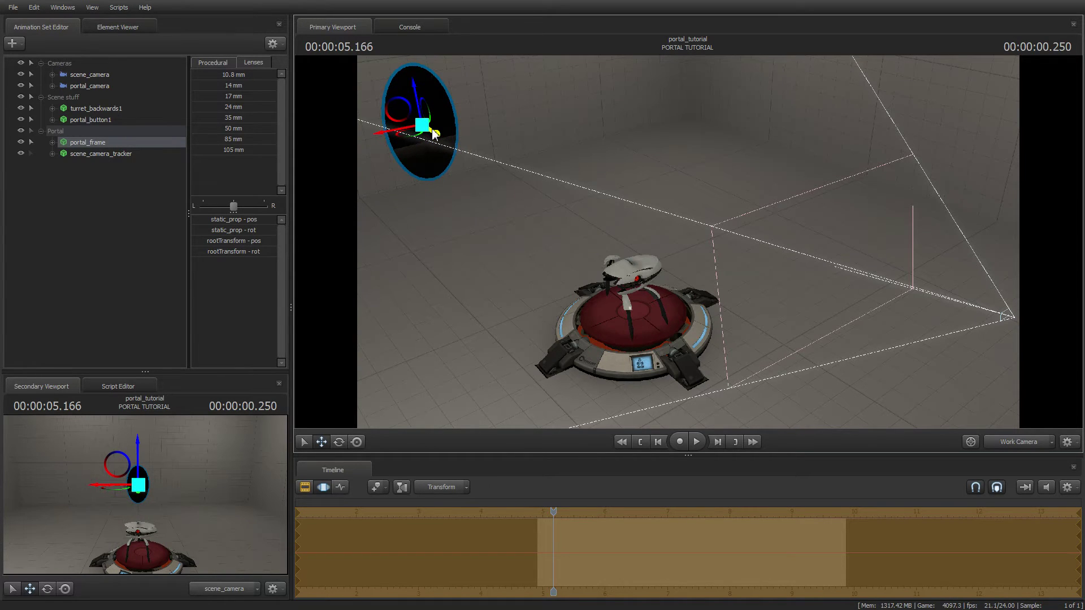
Switch portal_frame to skin 1, return it to skin 0, and clear the selection
{"action": "right_click", "coordinate": [88, 141]}
{"action": "mouse_move", "coordinate": [170, 291]}
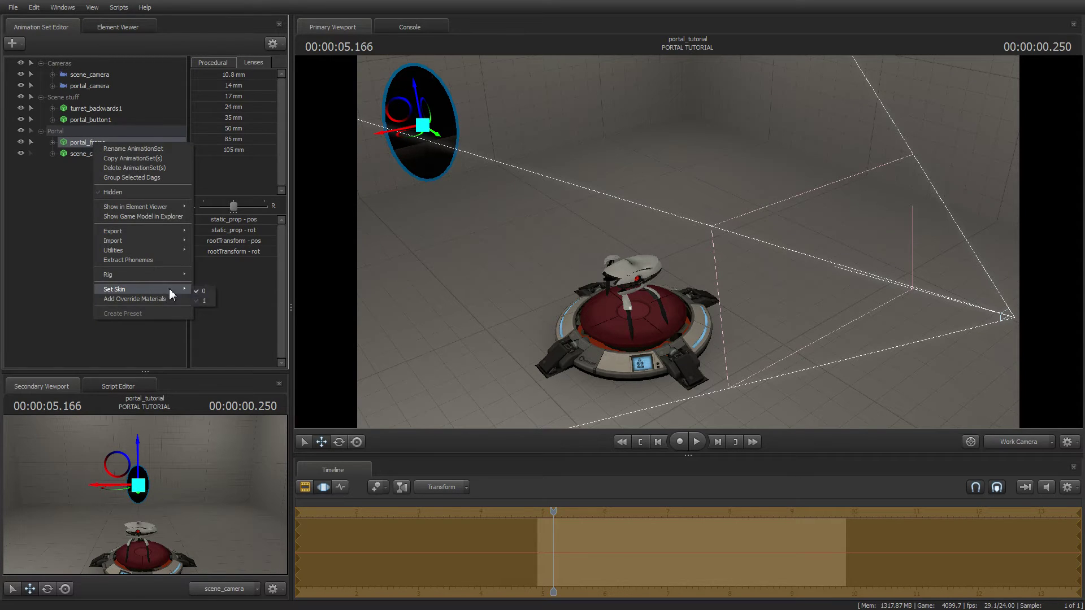
{"action": "left_click", "coordinate": [205, 300]}
{"action": "right_click", "coordinate": [102, 141]}
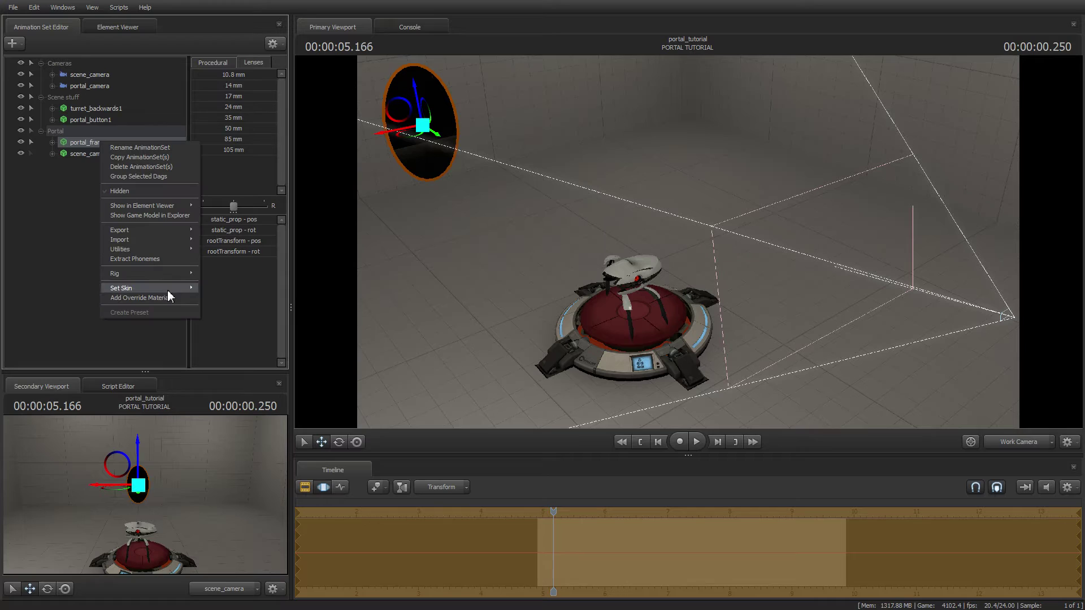
{"action": "left_click", "coordinate": [216, 290]}
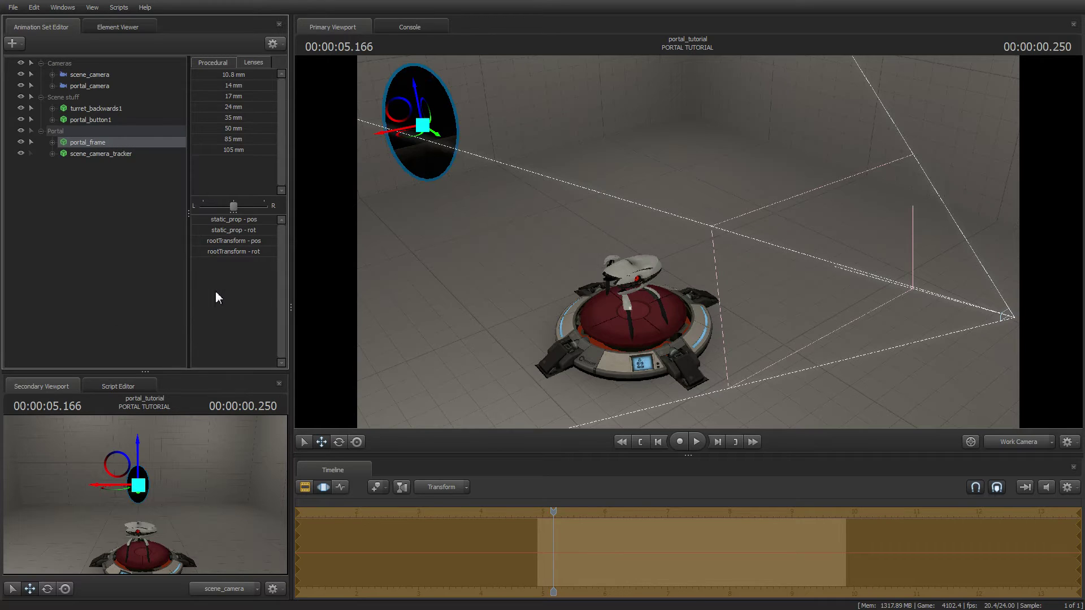
{"action": "left_click", "coordinate": [103, 182]}
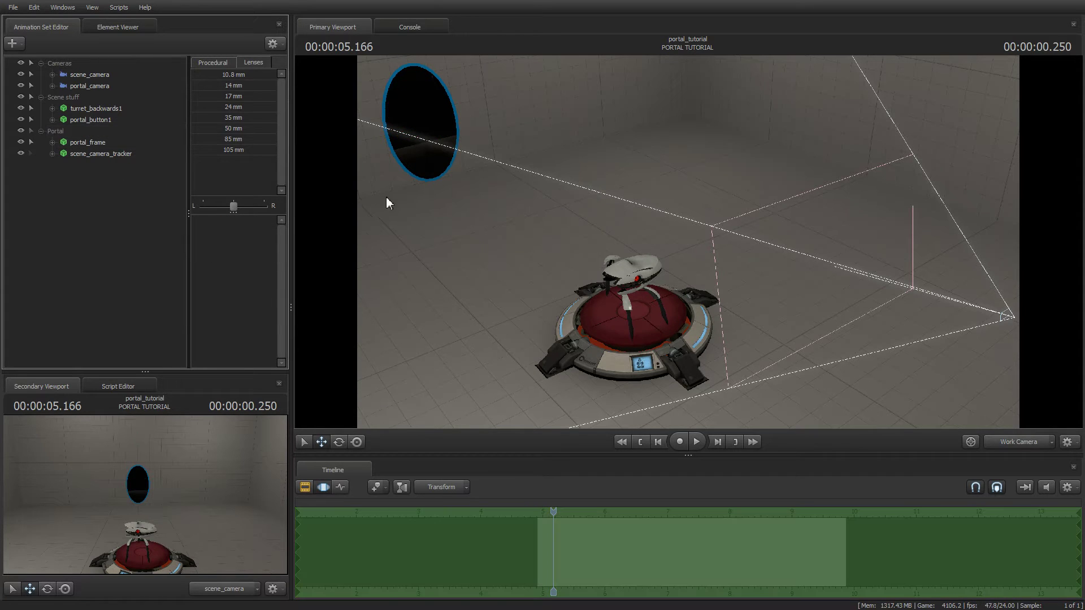
Move portal_camera off the button under the turret to a raised spot beside scene_camera
{"action": "left_click", "coordinate": [111, 120]}
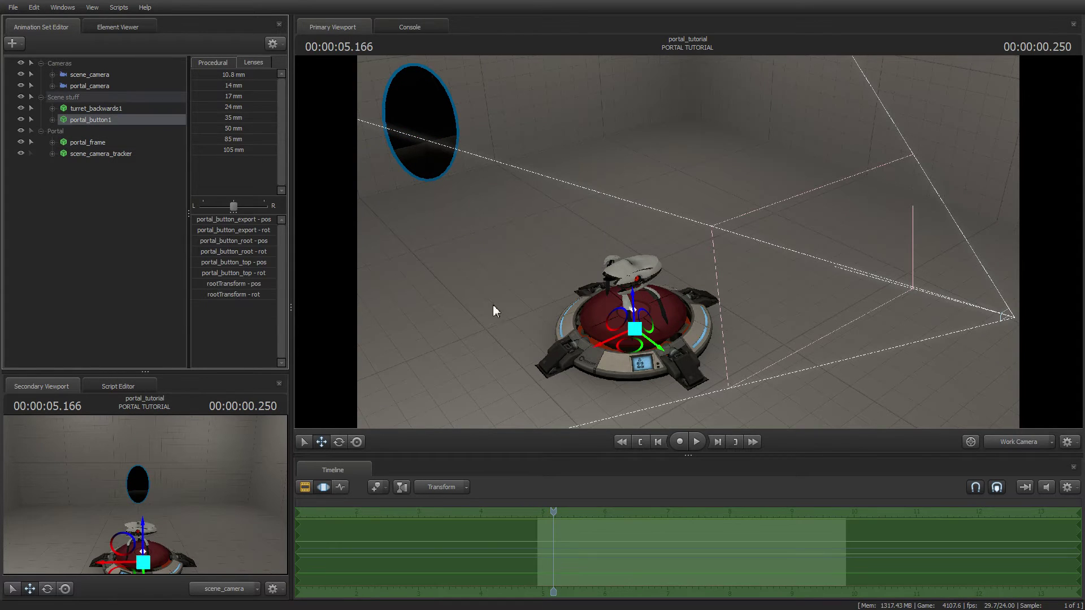
{"action": "left_click", "coordinate": [94, 86]}
{"action": "left_click", "coordinate": [356, 442]}
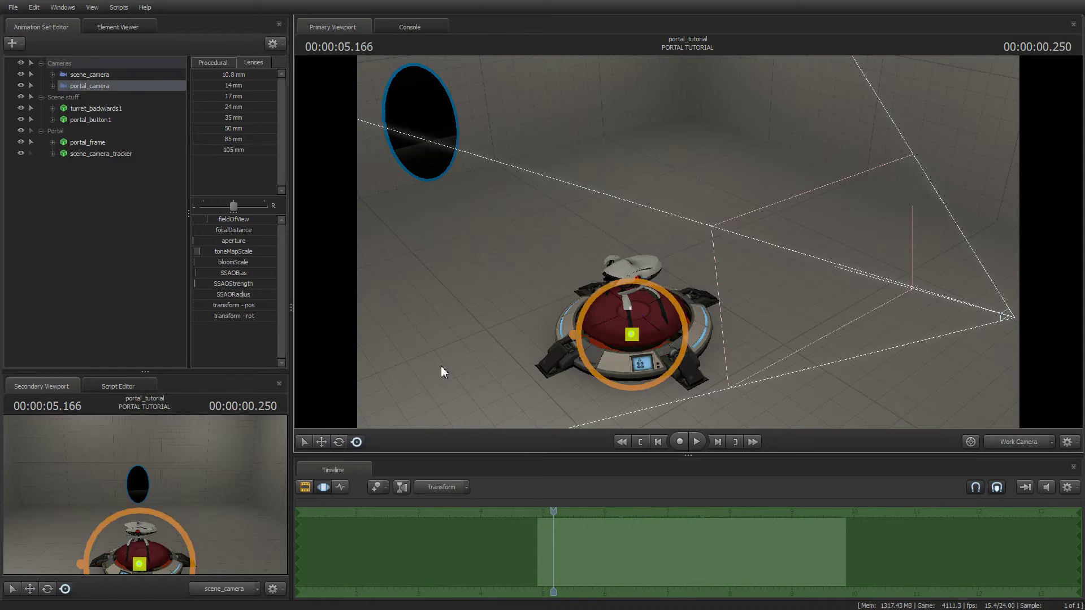
{"action": "left_click_drag", "start_coordinate": [503, 271], "coordinate": [649, 389]}
{"action": "left_click_drag", "start_coordinate": [515, 401], "coordinate": [526, 395]}
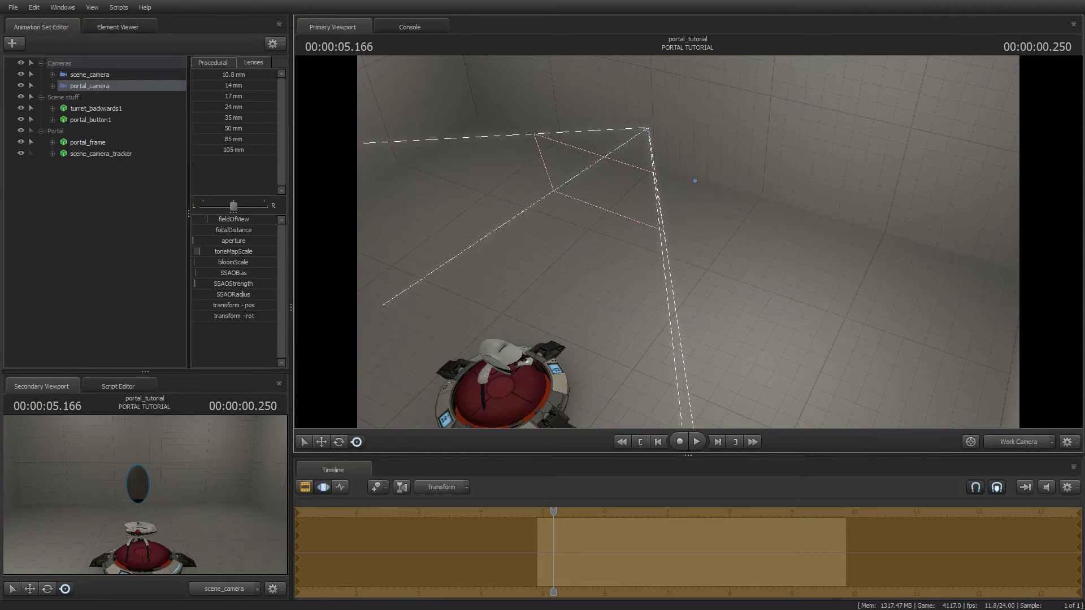
{"action": "left_click_drag", "start_coordinate": [720, 148], "coordinate": [708, 259]}
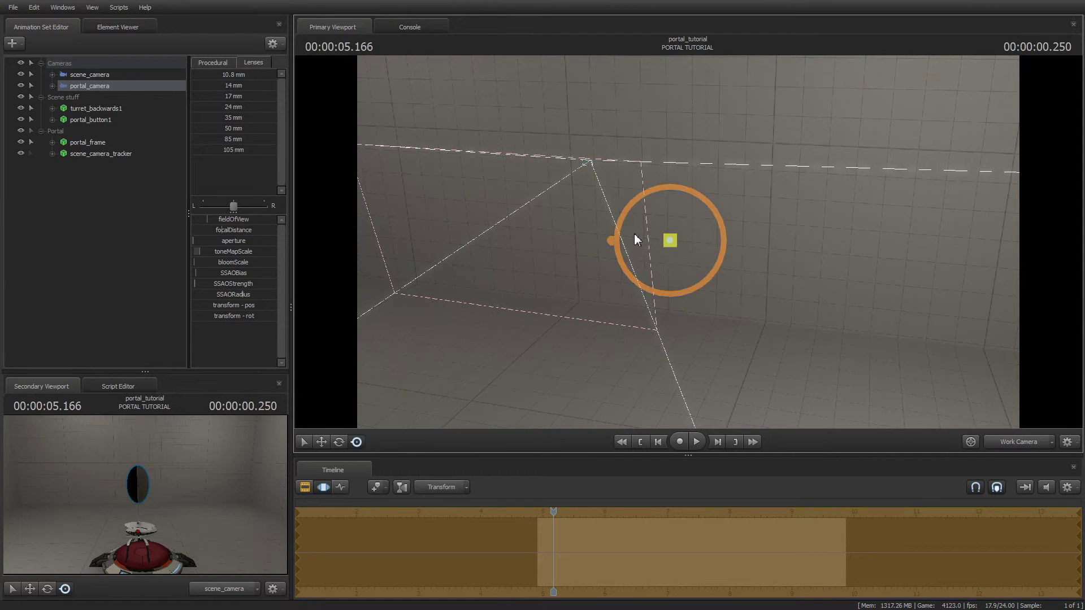
Expand portal_camera's transform and check its position and rotation values
{"action": "left_click", "coordinate": [52, 86]}
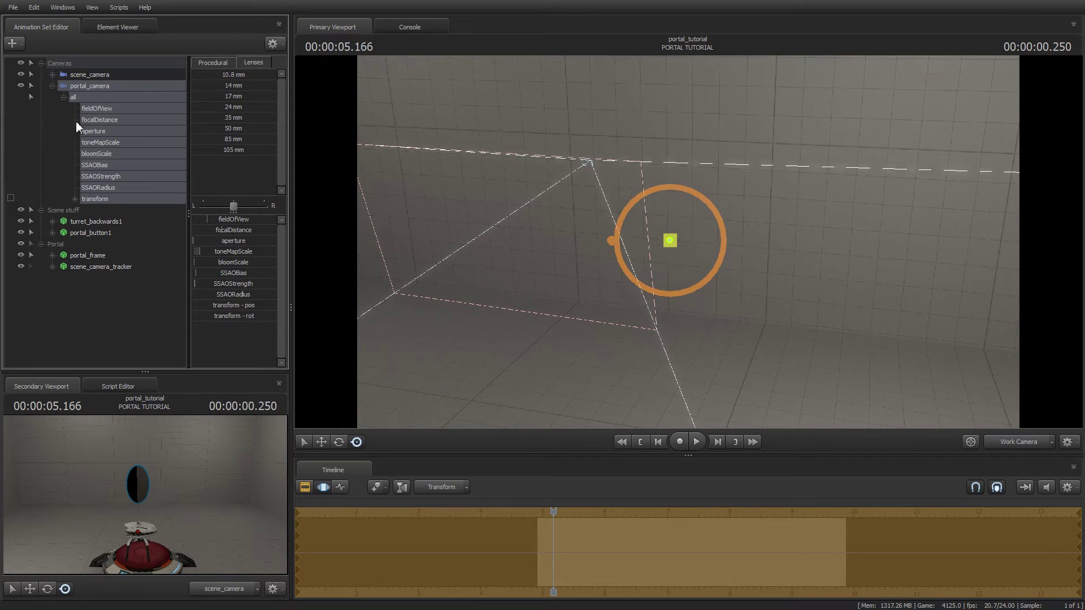
{"action": "left_click", "coordinate": [75, 198]}
{"action": "left_click", "coordinate": [146, 222]}
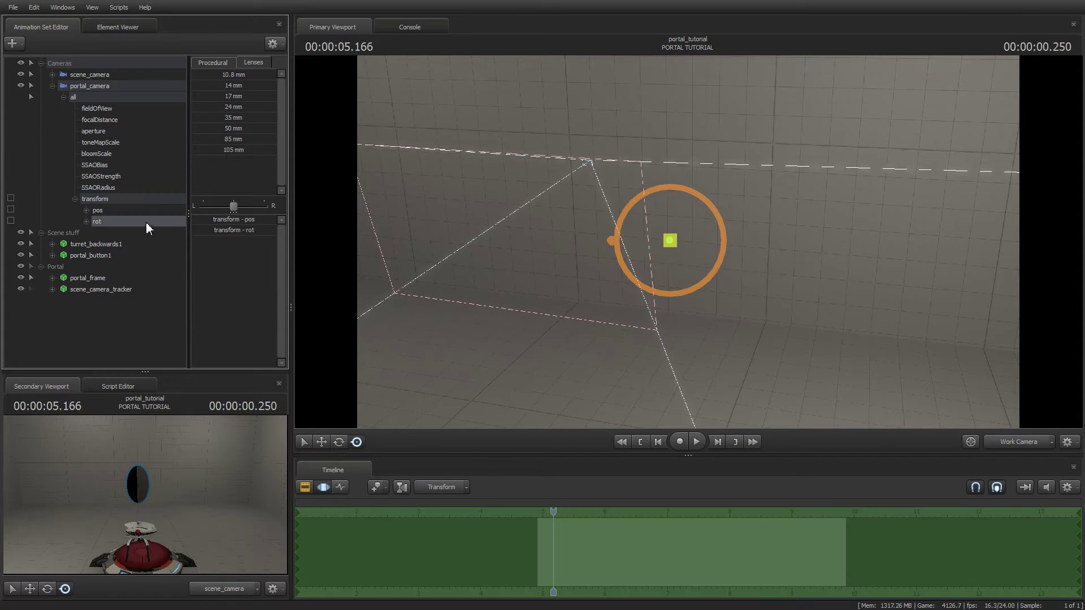
{"action": "left_click", "coordinate": [231, 231]}
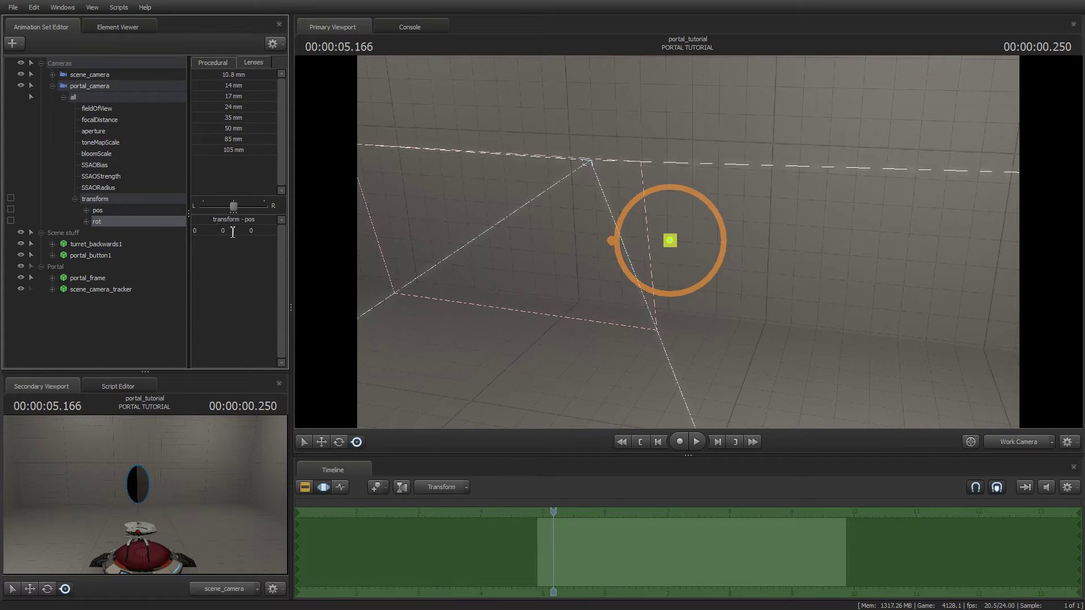
{"action": "left_click", "coordinate": [155, 276]}
{"action": "left_click", "coordinate": [108, 208]}
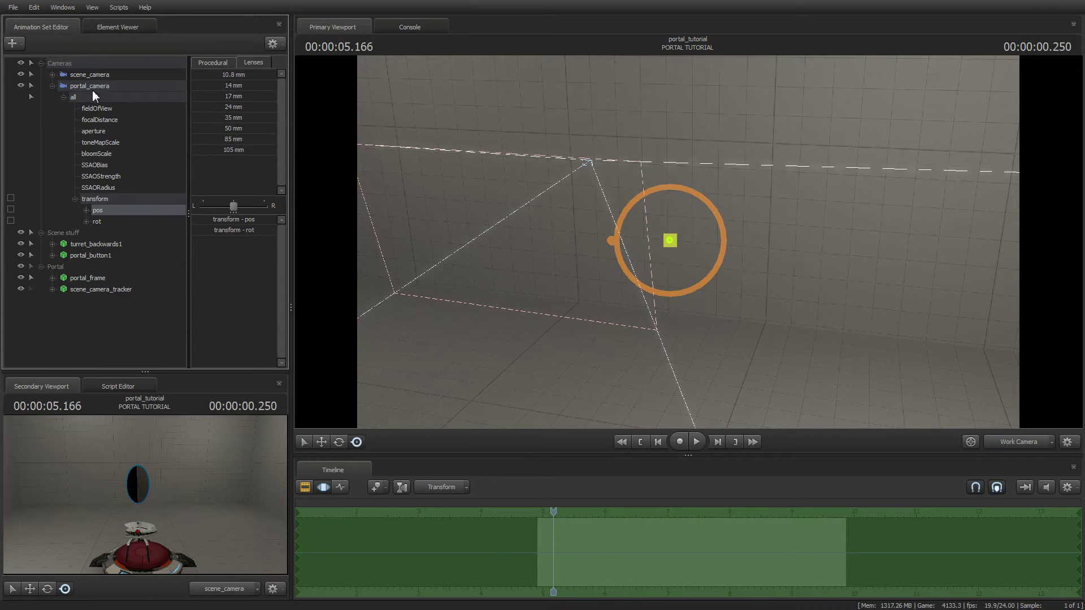
Show portal_camera's view in the secondary viewport and set the camera's third rotation value to -90
{"action": "left_click_drag", "start_coordinate": [90, 87], "coordinate": [146, 485]}
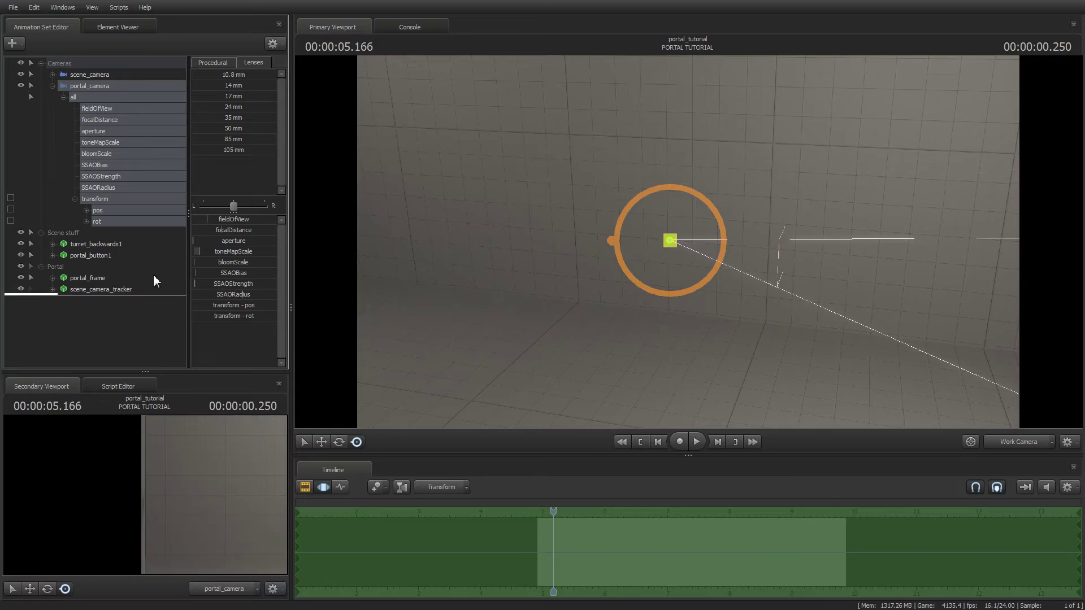
{"action": "double_click", "coordinate": [254, 319]}
{"action": "type", "text": "-90"}
{"action": "key", "text": "Return"}
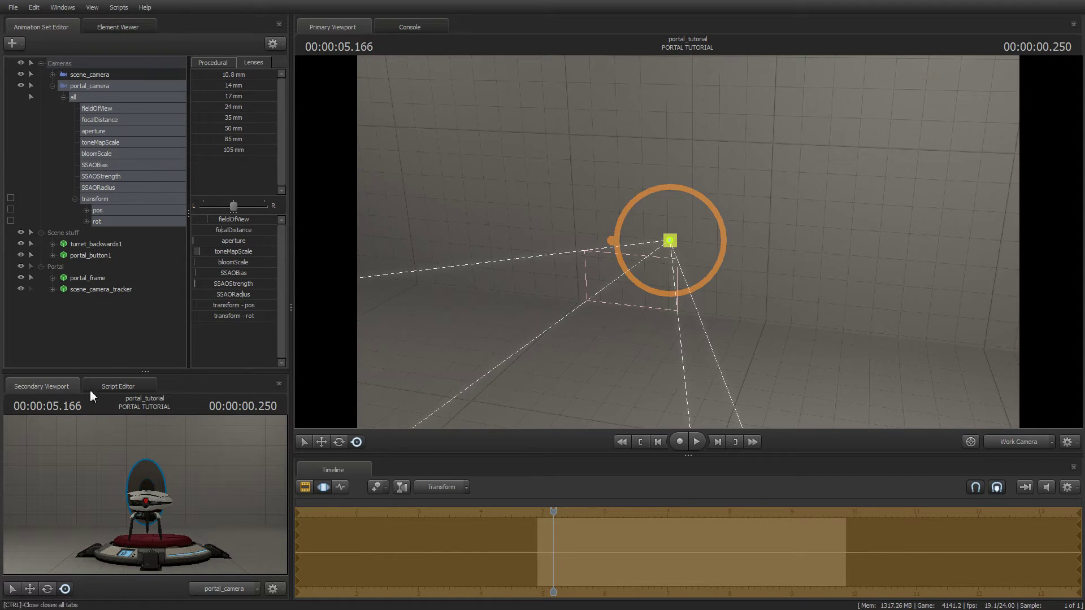
{"action": "left_click", "coordinate": [119, 326]}
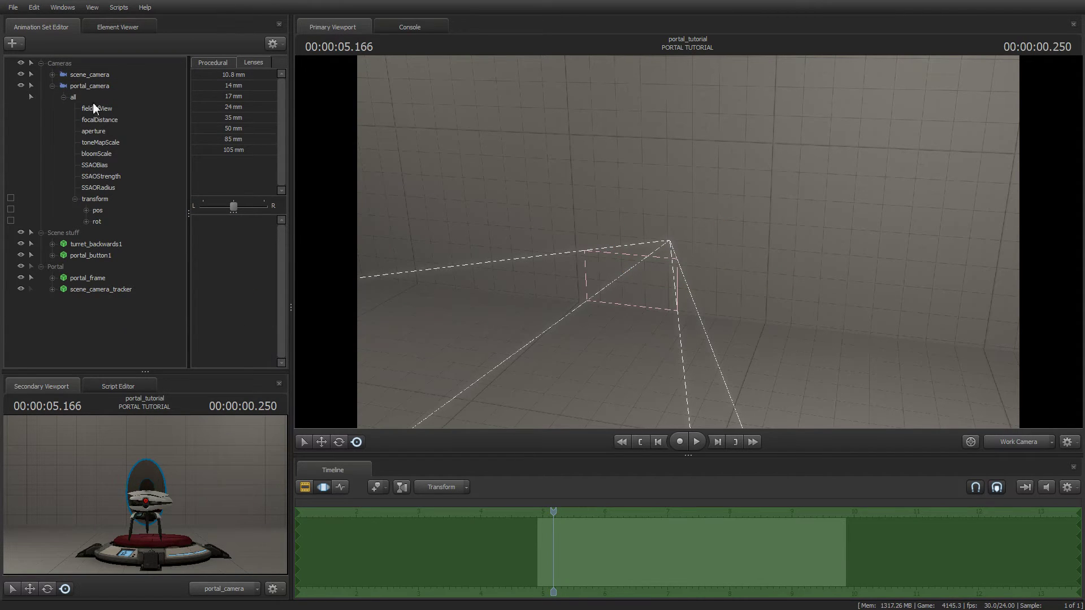
Widen portal_camera's field of view so more of the room around the turret shows through the portal
{"action": "left_click_drag", "start_coordinate": [687, 242], "coordinate": [456, 178]}
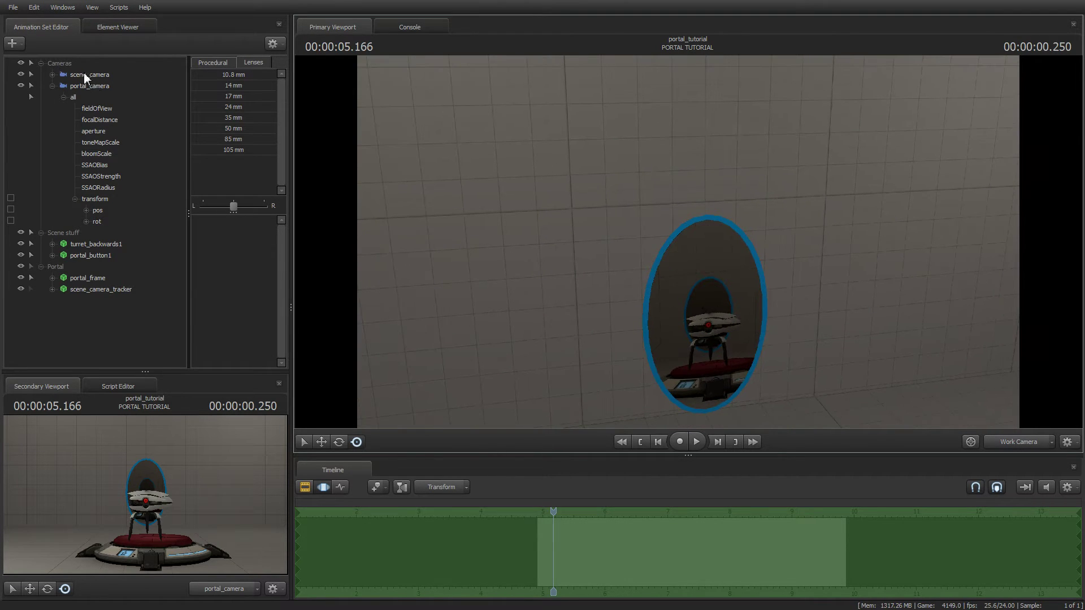
{"action": "left_click", "coordinate": [104, 85]}
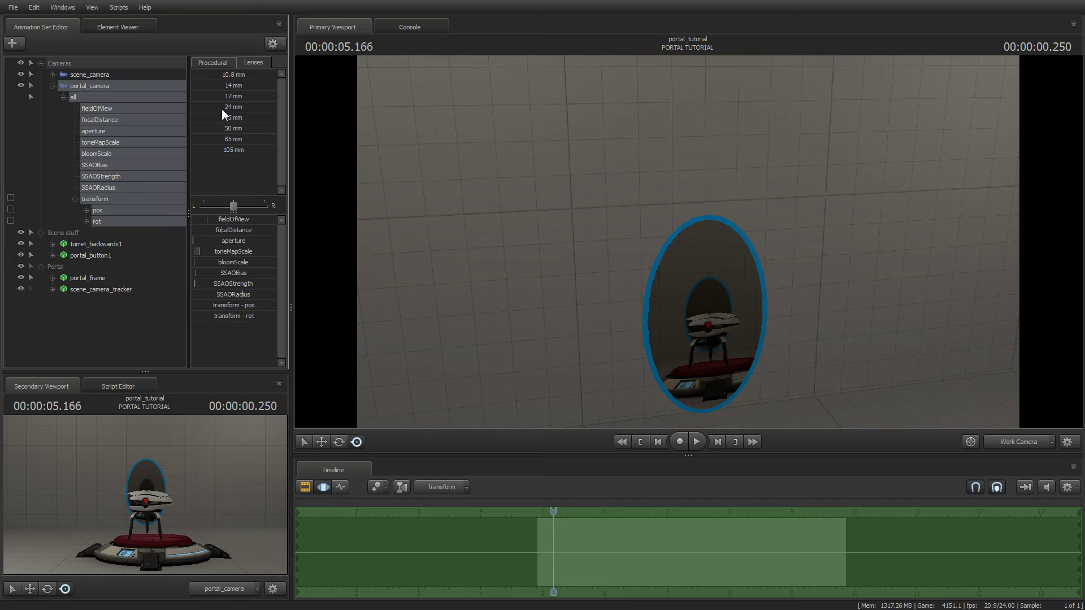
{"action": "left_click", "coordinate": [215, 64]}
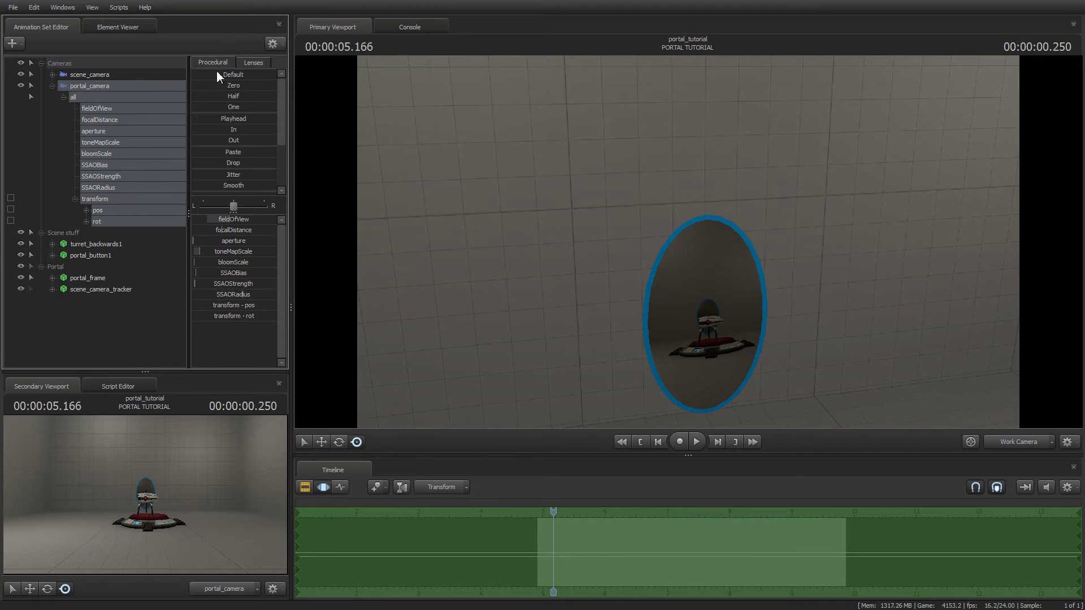
{"action": "left_click", "coordinate": [80, 353]}
Examine the view through the portal from several angles and distances with the Work Camera
{"action": "left_click_drag", "start_coordinate": [738, 289], "coordinate": [846, 316]}
{"action": "key", "text": "w"}
{"action": "key", "text": "s"}
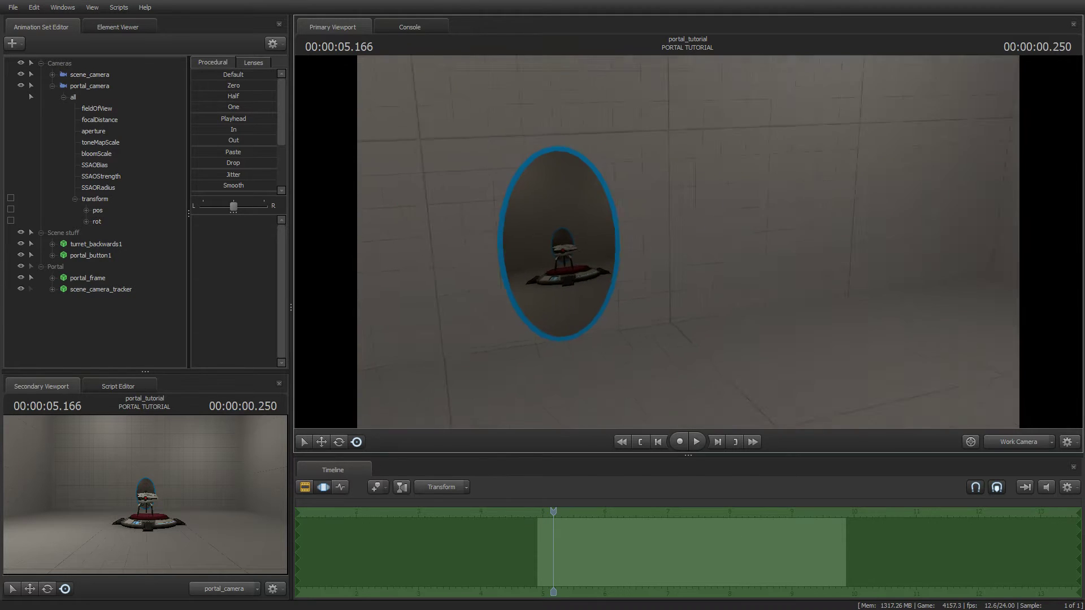
{"action": "left_click_drag", "start_coordinate": [688, 242], "coordinate": [688, 241]}
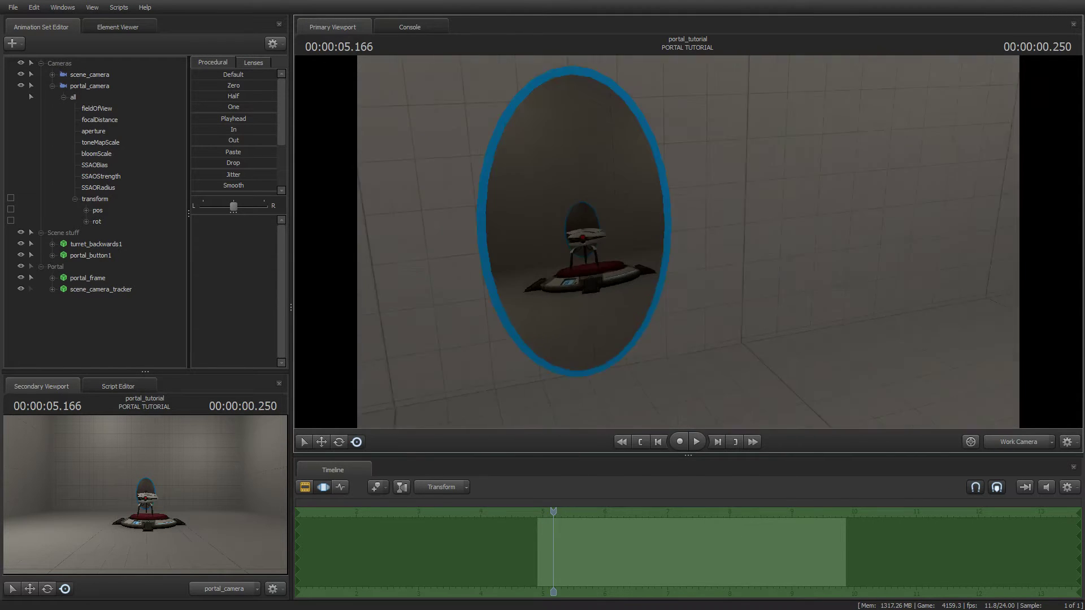
{"action": "key", "text": "s"}
{"action": "key", "text": "w"}
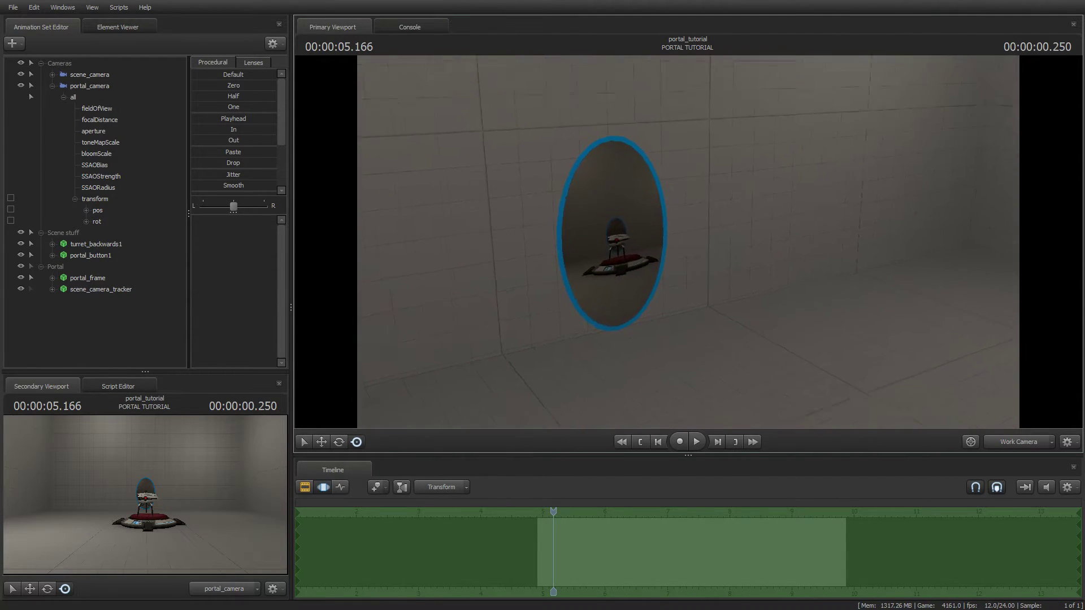
{"action": "key", "text": "s"}
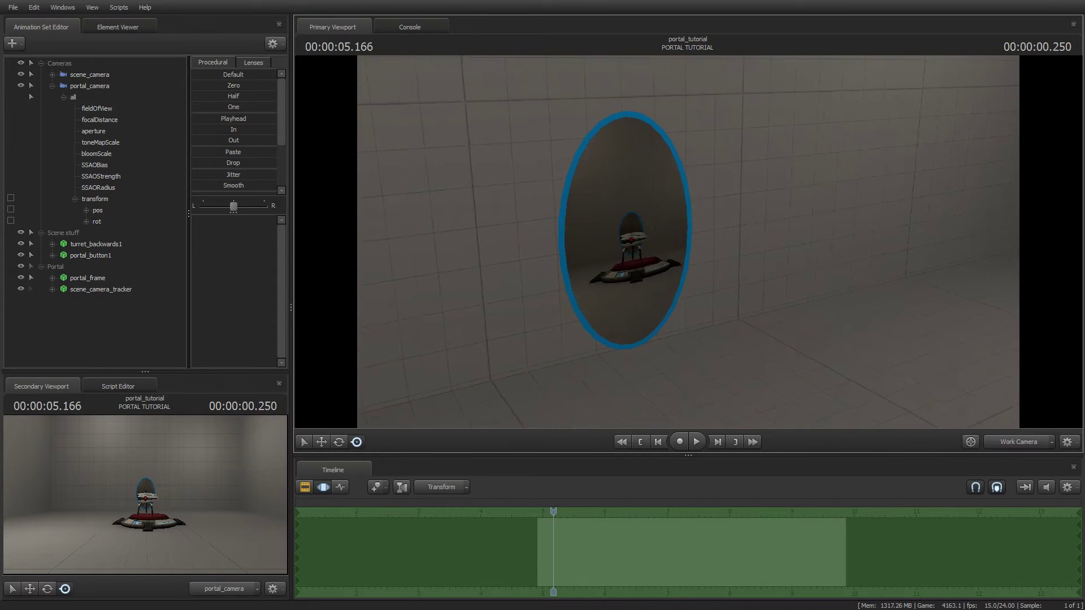
{"action": "key", "text": "s"}
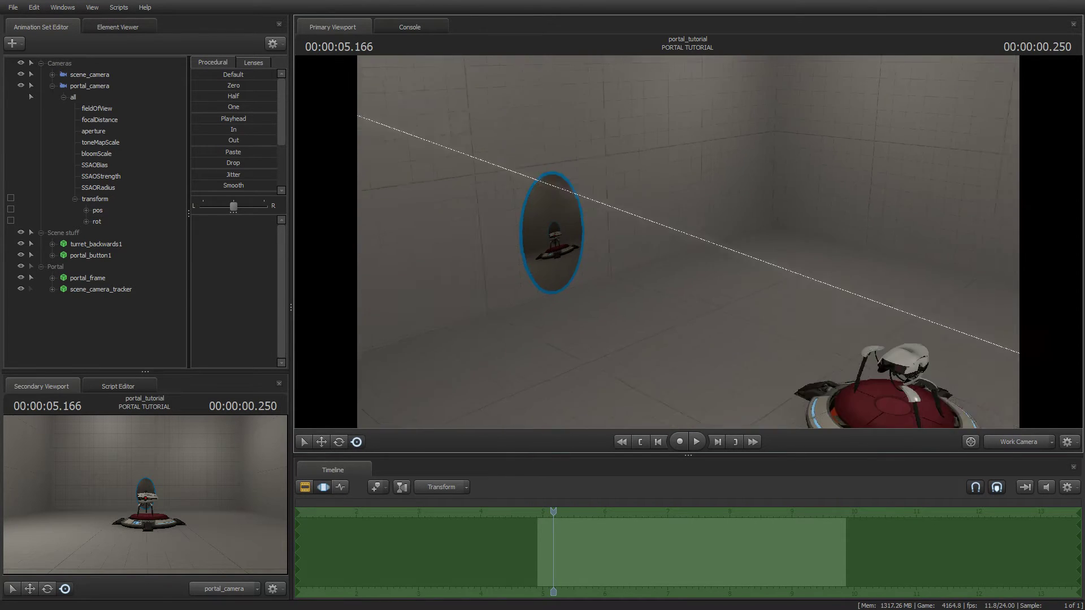
{"action": "key", "text": "a"}
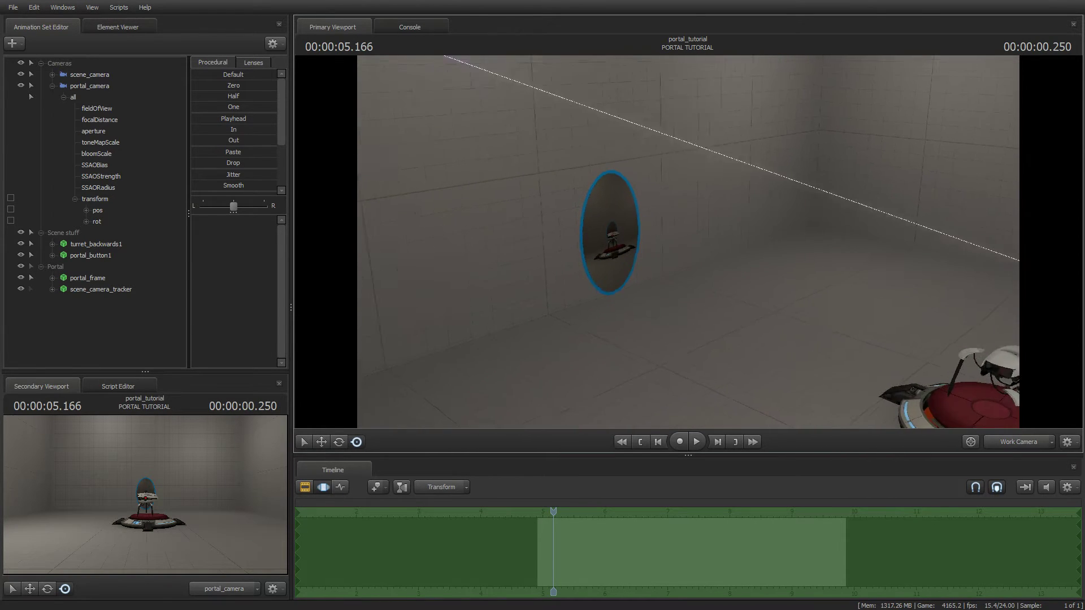
{"action": "key", "text": "w"}
{"action": "key", "text": "s"}
{"action": "key", "text": "w"}
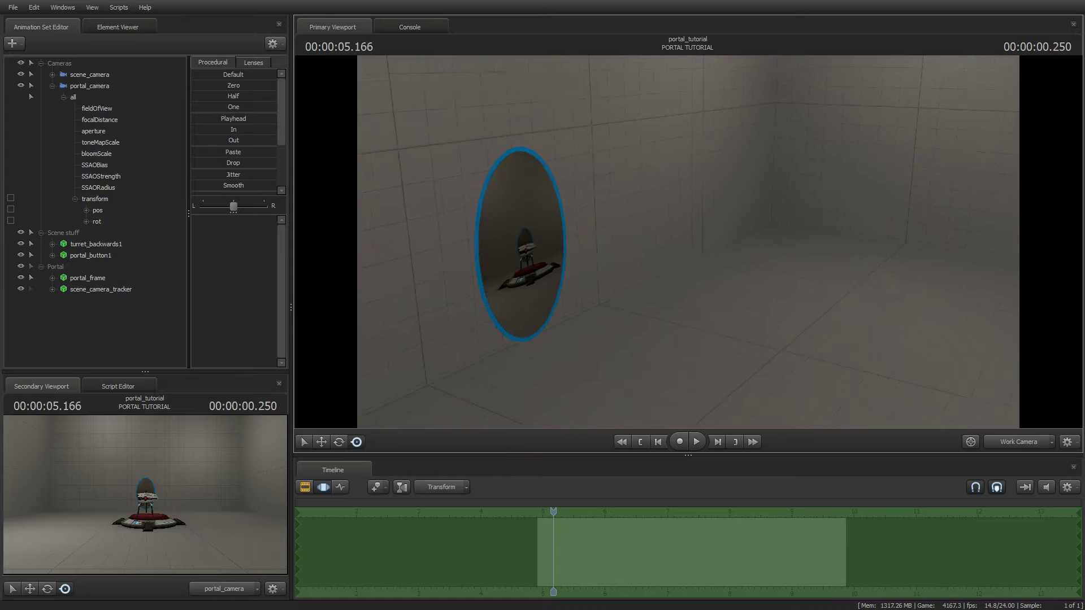
{"action": "key", "text": "s"}
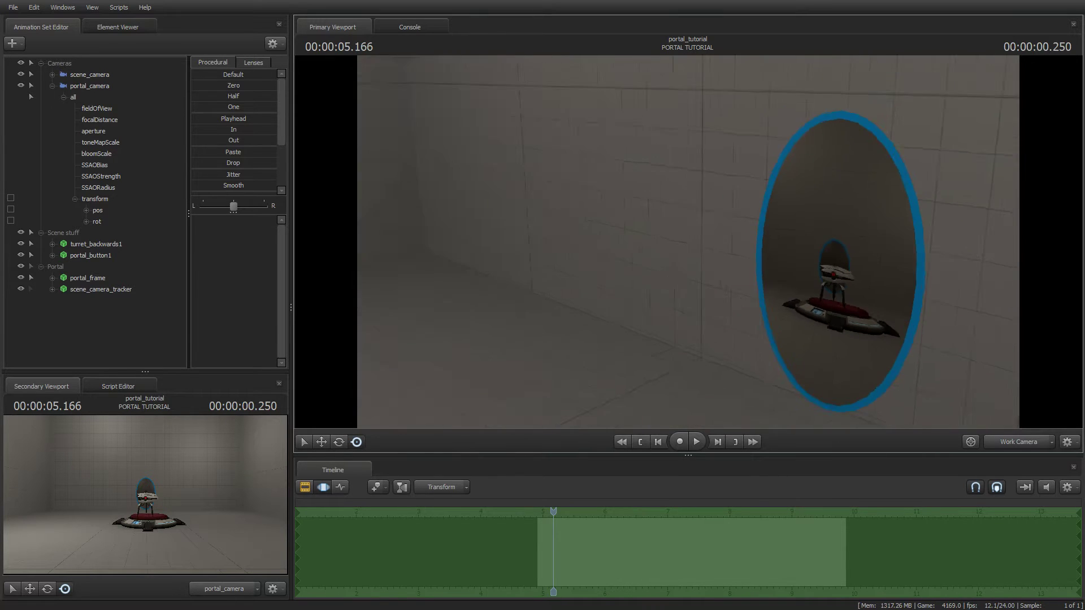
{"action": "key", "text": "w"}
{"action": "key", "text": "a"}
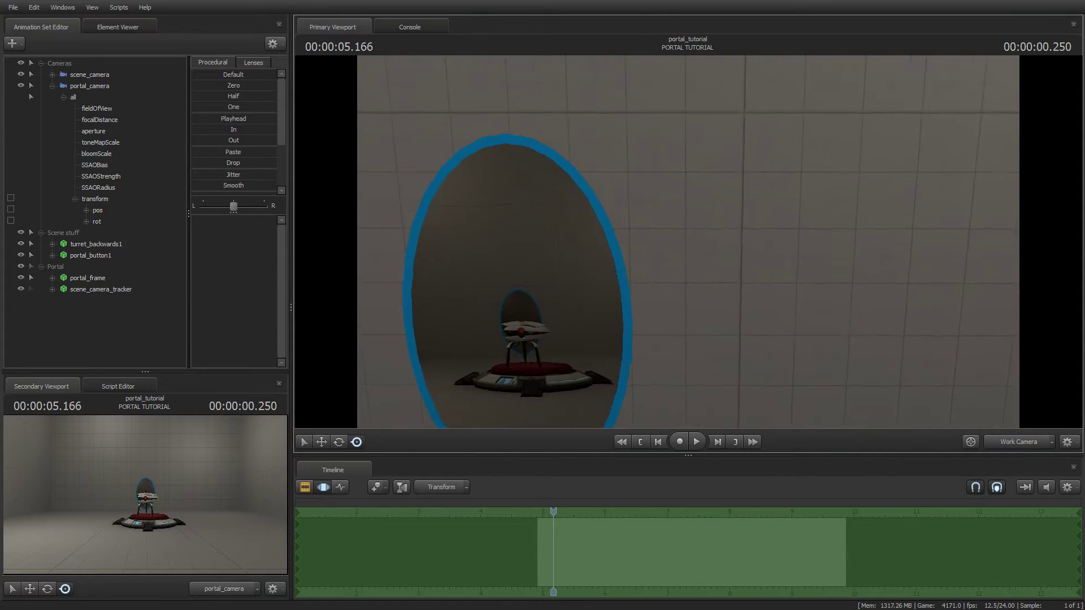
{"action": "key", "text": "s"}
{"action": "key", "text": "w"}
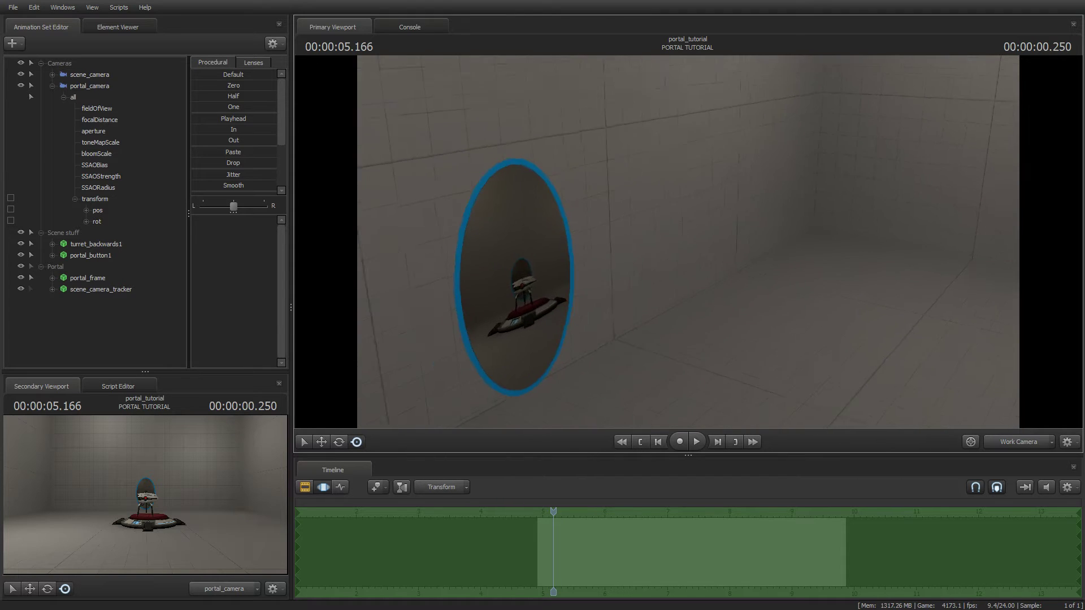
{"action": "key", "text": "s"}
{"action": "key", "text": "a"}
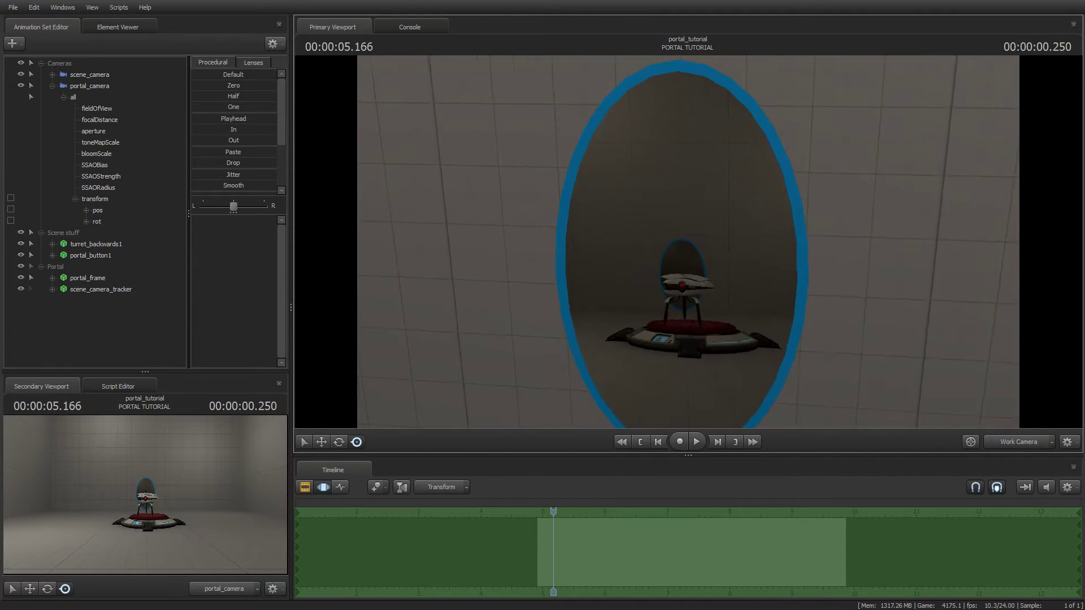
{"action": "key", "text": "s"}
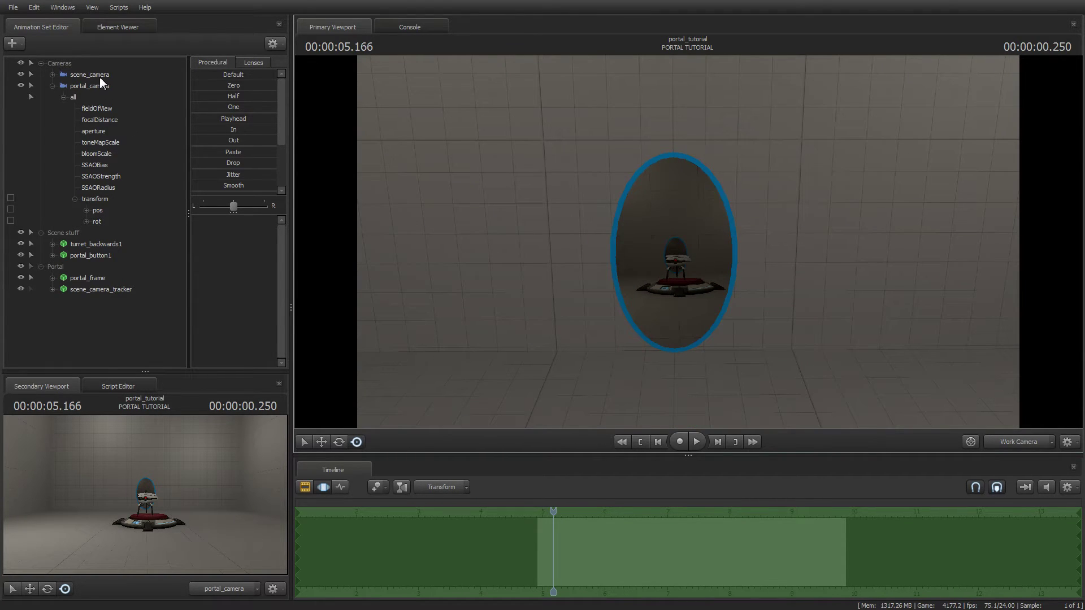
Lock scene_camera's transform to portal_frame's rootTransform
{"action": "left_click", "coordinate": [98, 76]}
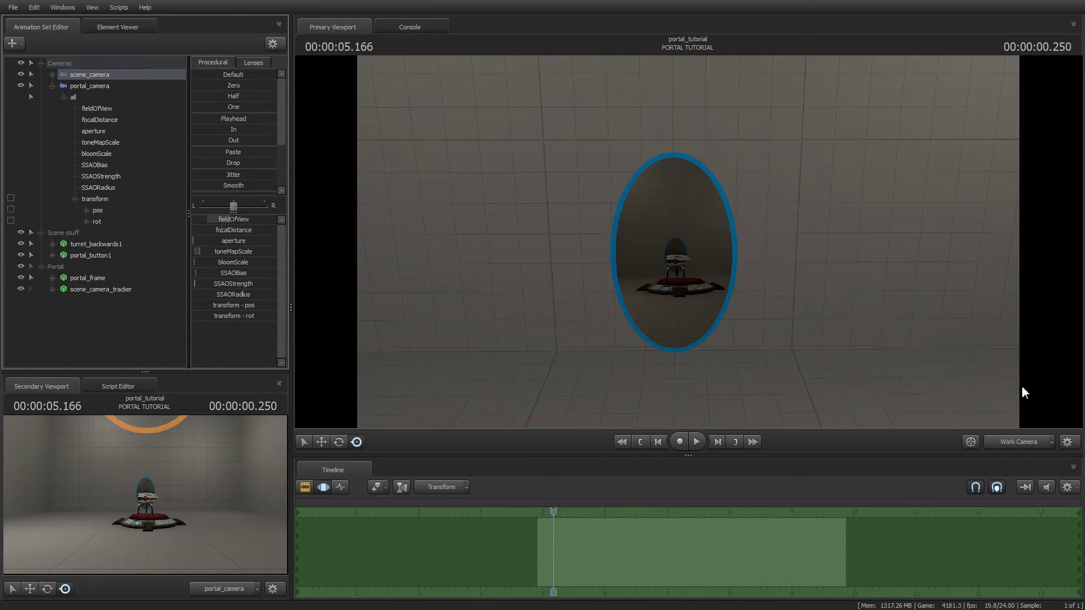
{"action": "left_click_drag", "start_coordinate": [1025, 393], "coordinate": [848, 398]}
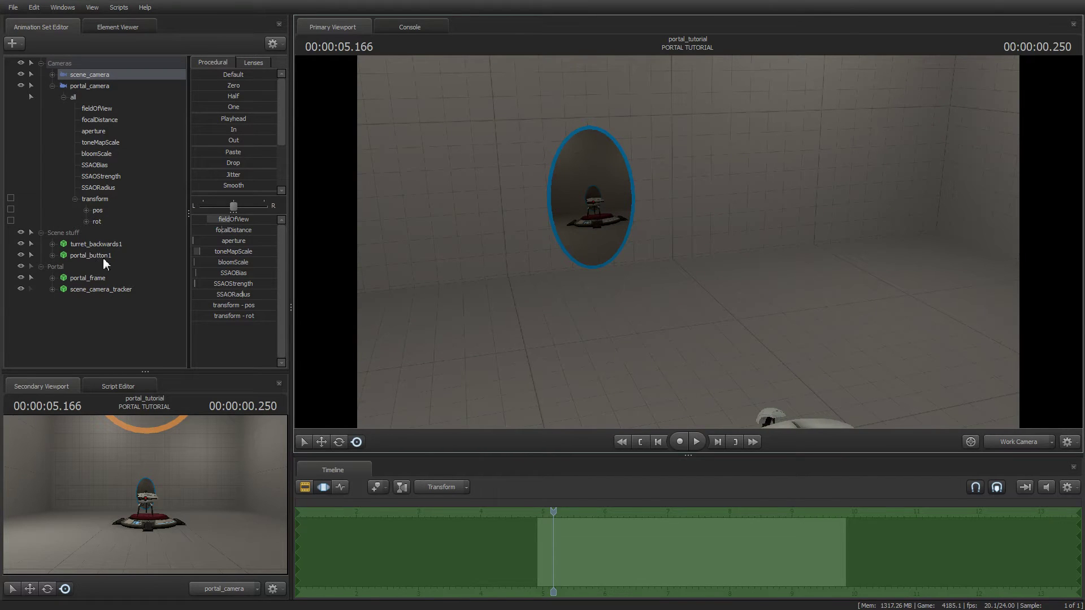
{"action": "left_click", "coordinate": [52, 278]}
{"action": "left_click", "coordinate": [63, 290]}
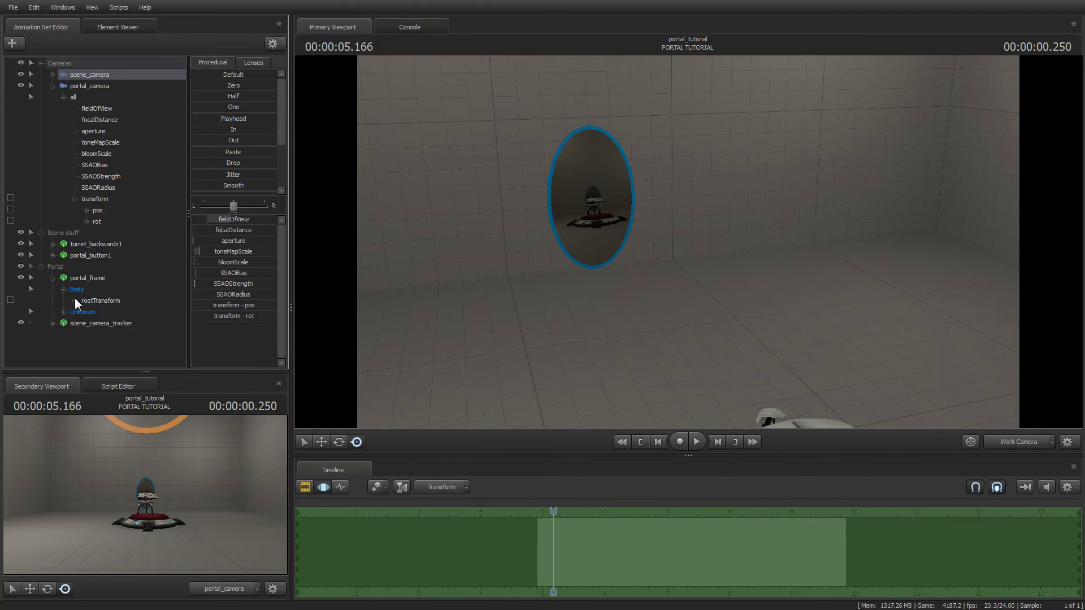
{"action": "left_click", "coordinate": [82, 302]}
{"action": "left_click", "coordinate": [58, 74]}
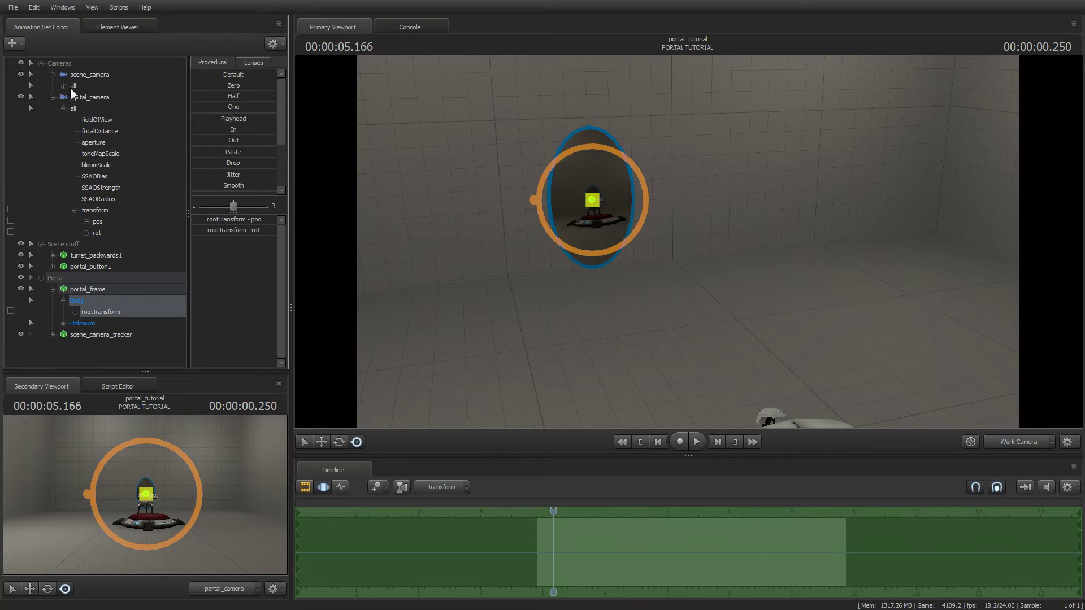
{"action": "left_click_drag", "start_coordinate": [178, 192], "coordinate": [175, 294]}
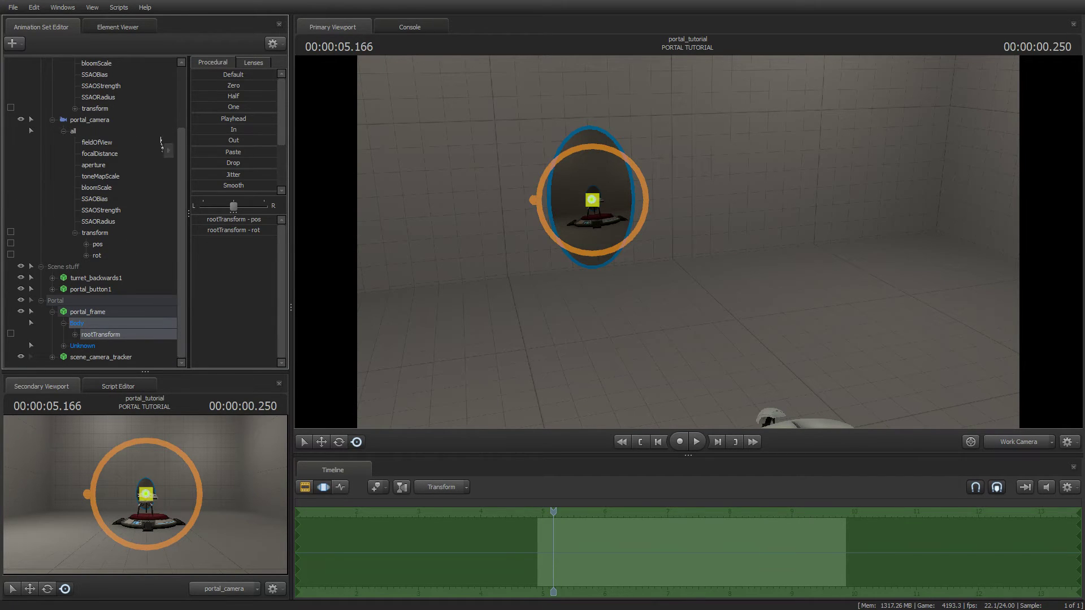
{"action": "left_click", "coordinate": [96, 109]}
{"action": "left_click", "coordinate": [75, 108]}
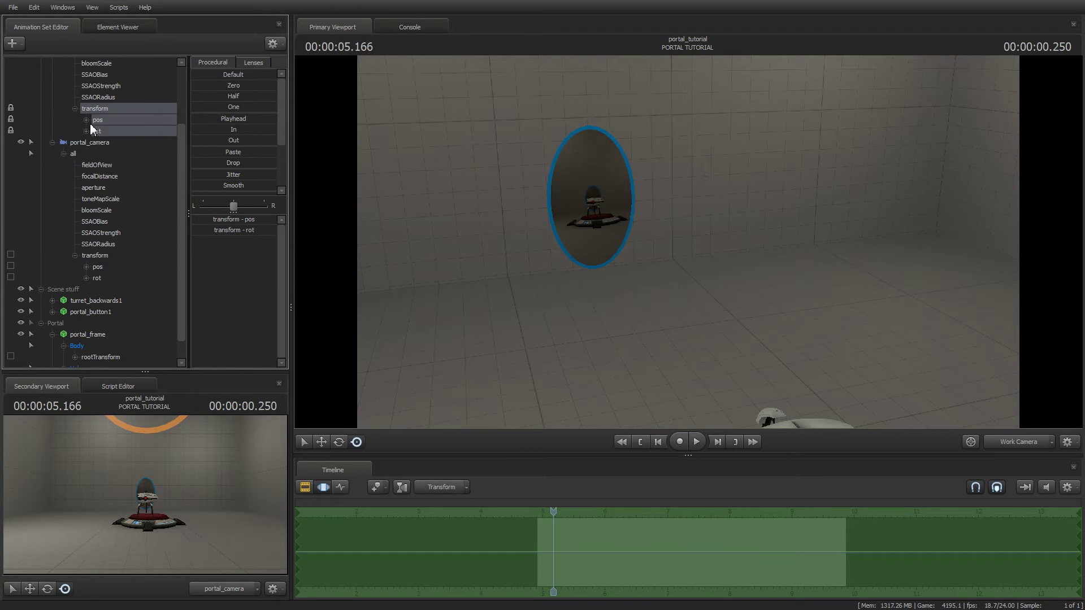
Release the lock on scene_camera's transform and move the camera a short way out in front of the portal
{"action": "left_click", "coordinate": [92, 123]}
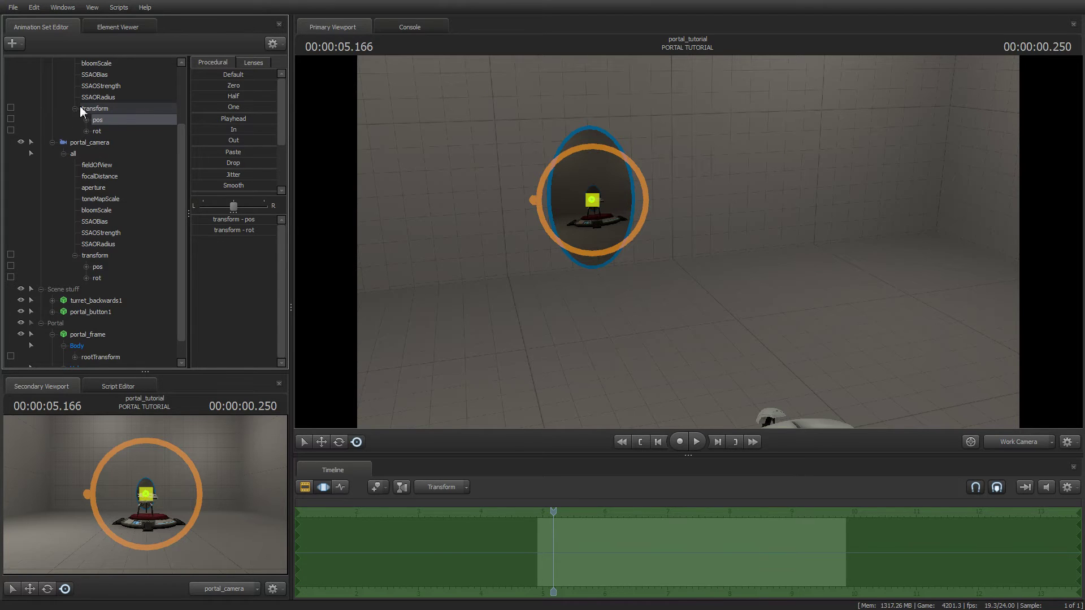
{"action": "left_click", "coordinate": [52, 334]}
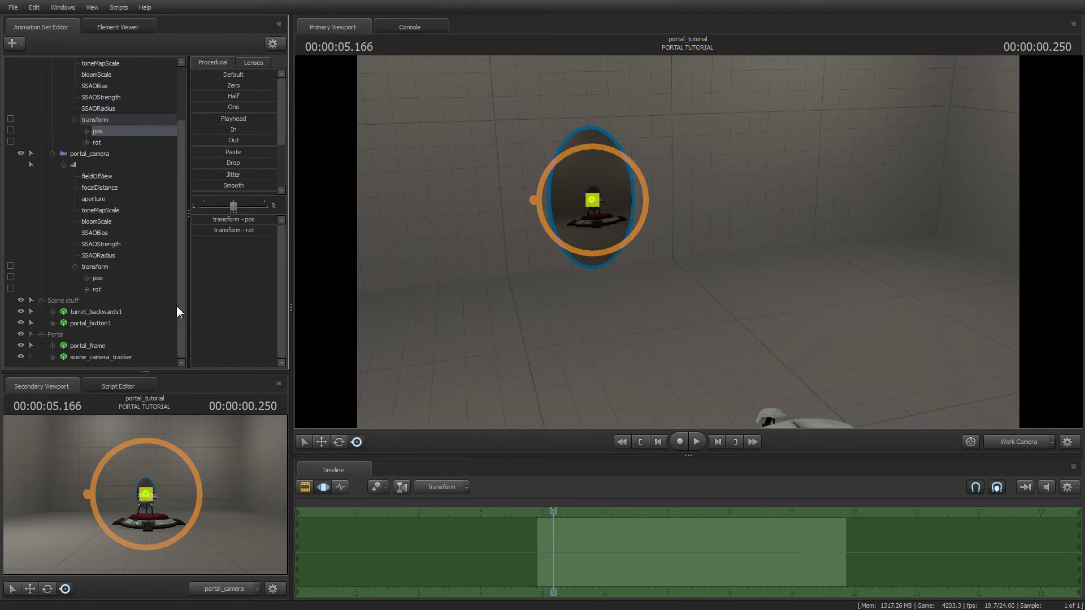
{"action": "scroll", "coordinate": [178, 305], "scroll_direction": "up", "scroll_amount": 2}
{"action": "left_click", "coordinate": [321, 442]}
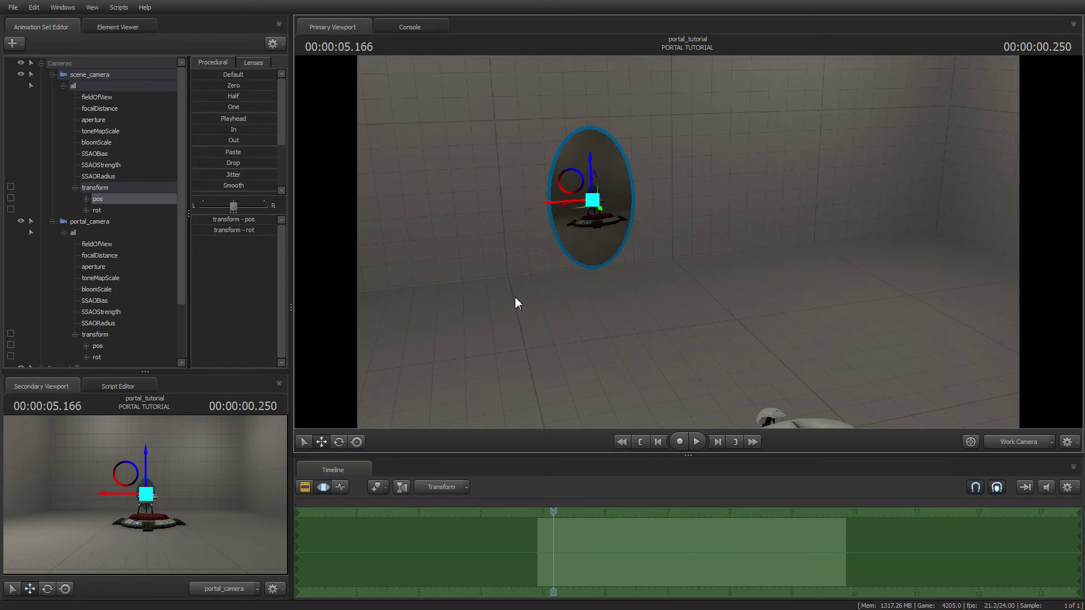
{"action": "left_click_drag", "start_coordinate": [594, 212], "coordinate": [616, 217]}
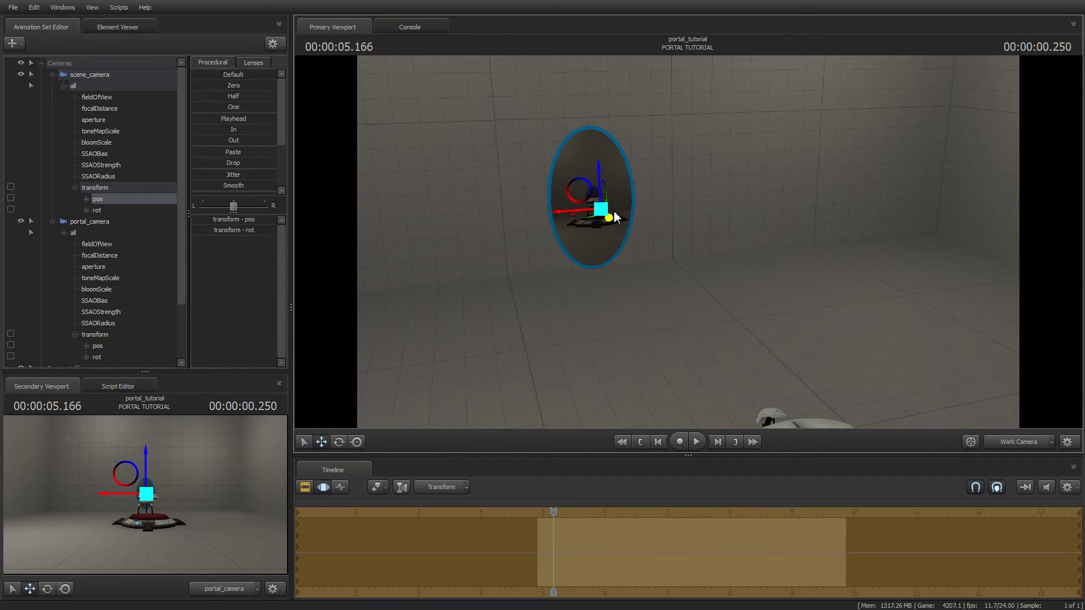
Show scene_camera's view in the secondary viewport and look at the camera's placement in front of the portal from the side
{"action": "left_click", "coordinate": [79, 86]}
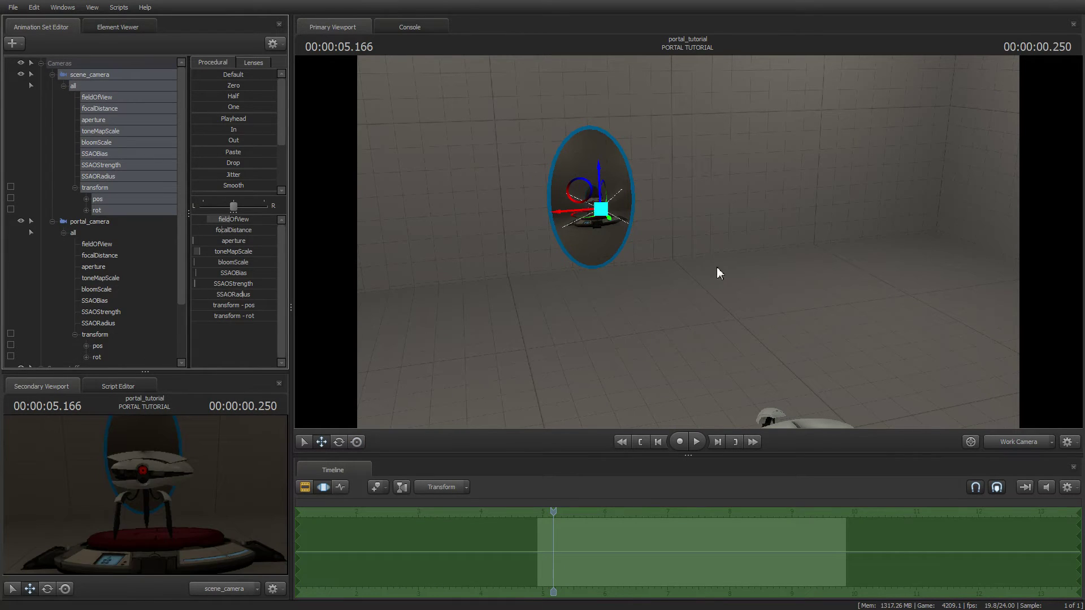
{"action": "mouse_move", "coordinate": [857, 342]}
{"action": "left_mouse_down"}
{"action": "mouse_move", "coordinate": [802, 322]}
{"action": "mouse_move", "coordinate": [859, 328]}
{"action": "left_mouse_up"}
{"action": "key", "text": "w"}
{"action": "left_click_drag", "start_coordinate": [692, 252], "coordinate": [791, 267]}
{"action": "mouse_move", "coordinate": [645, 291]}
{"action": "left_mouse_down"}
{"action": "mouse_move", "coordinate": [614, 291]}
{"action": "mouse_move", "coordinate": [666, 300]}
{"action": "mouse_move", "coordinate": [604, 291]}
{"action": "mouse_move", "coordinate": [643, 299]}
{"action": "left_mouse_up"}
{"action": "left_click_drag", "start_coordinate": [876, 283], "coordinate": [688, 241]}
{"action": "key", "text": "s"}
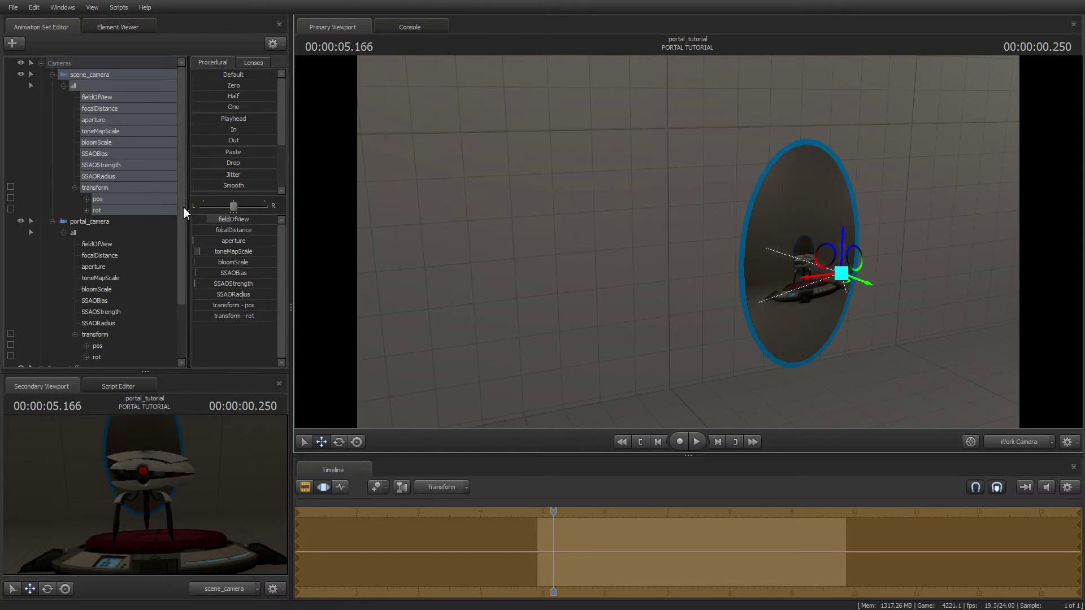
Orient-constrain portal_camera's transform to scene_camera_tracker's rootTransform with constraint_orient
{"action": "scroll", "coordinate": [185, 271], "scroll_direction": "down", "scroll_amount": 2}
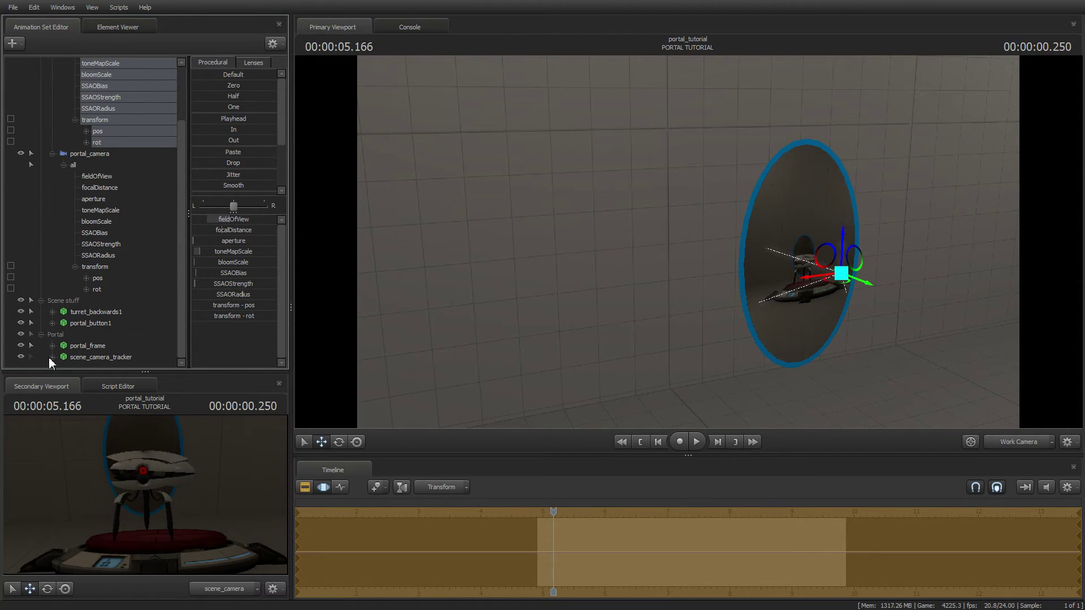
{"action": "scroll", "coordinate": [182, 317], "scroll_direction": "down", "scroll_amount": 1}
{"action": "left_click", "coordinate": [64, 347]}
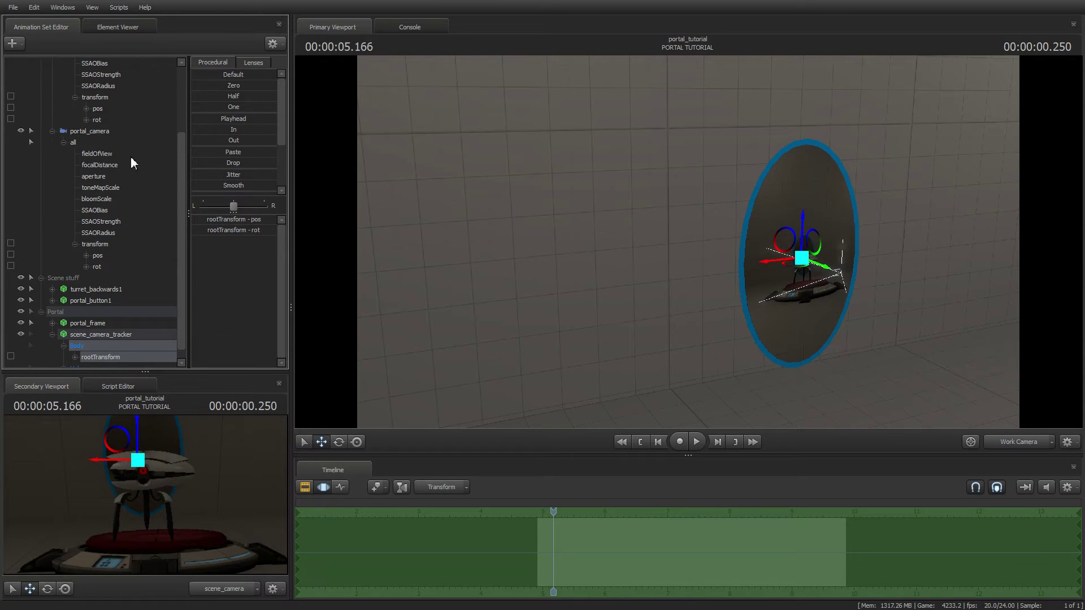
{"action": "left_click", "coordinate": [103, 247], "text": "ctrl"}
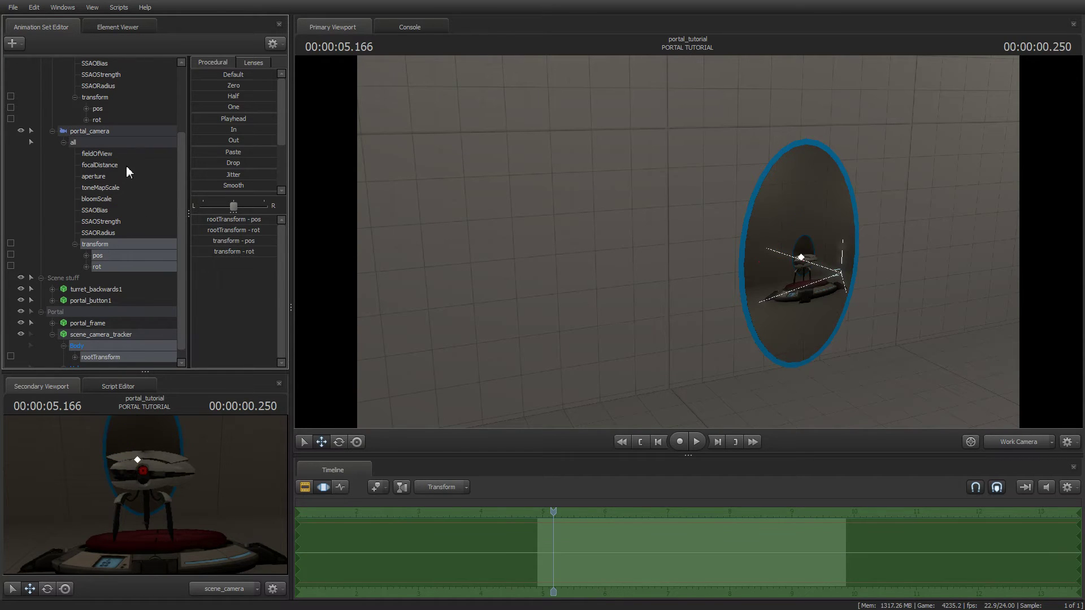
{"action": "right_click", "coordinate": [106, 246]}
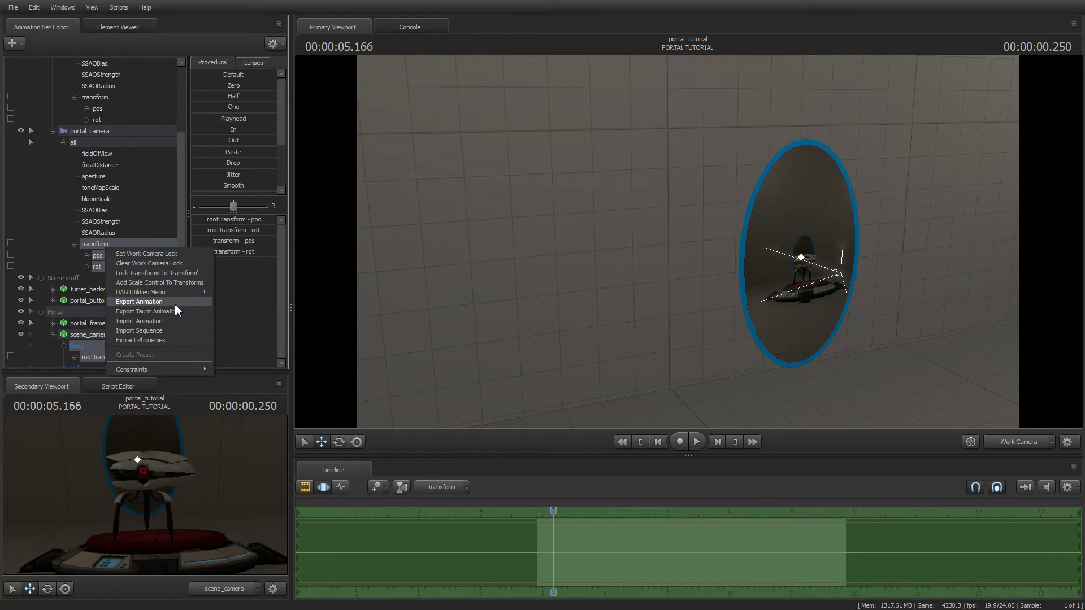
{"action": "mouse_move", "coordinate": [177, 293]}
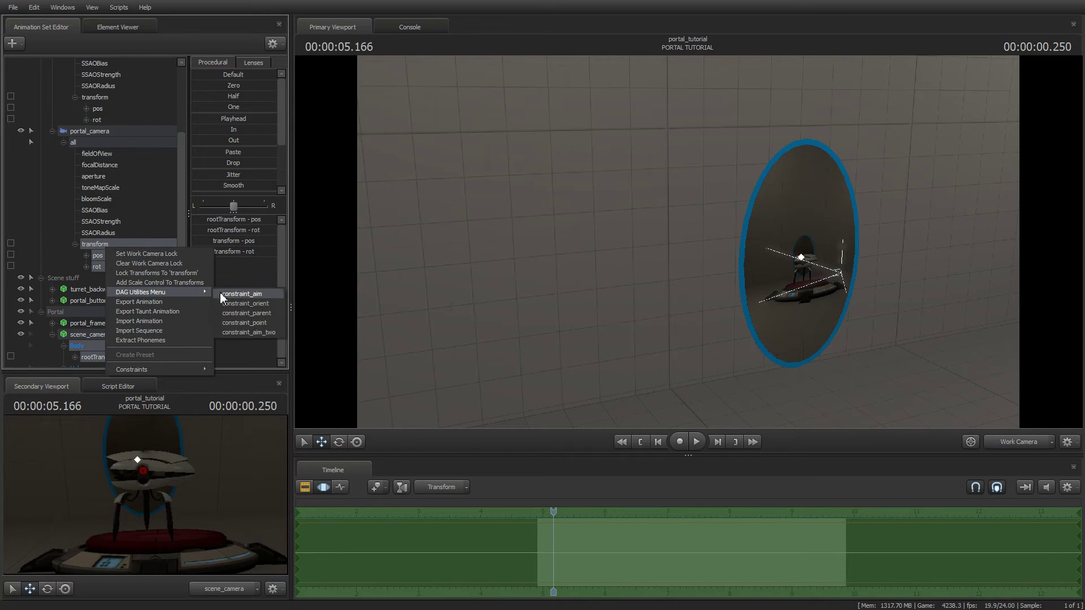
{"action": "left_click", "coordinate": [257, 307]}
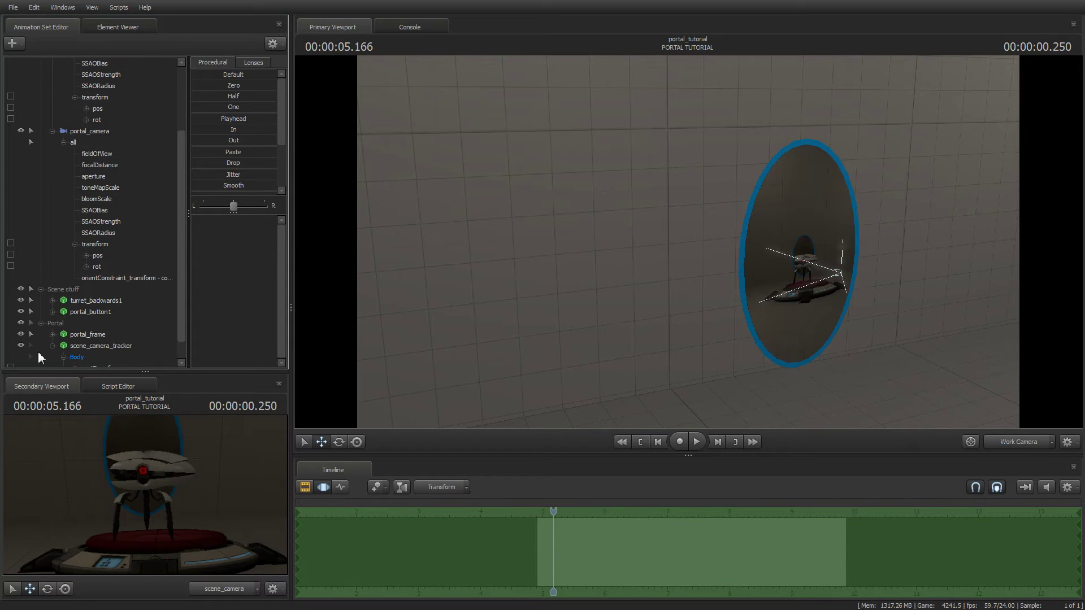
Hide the scene_camera_tracker animation set
{"action": "right_click", "coordinate": [107, 347]}
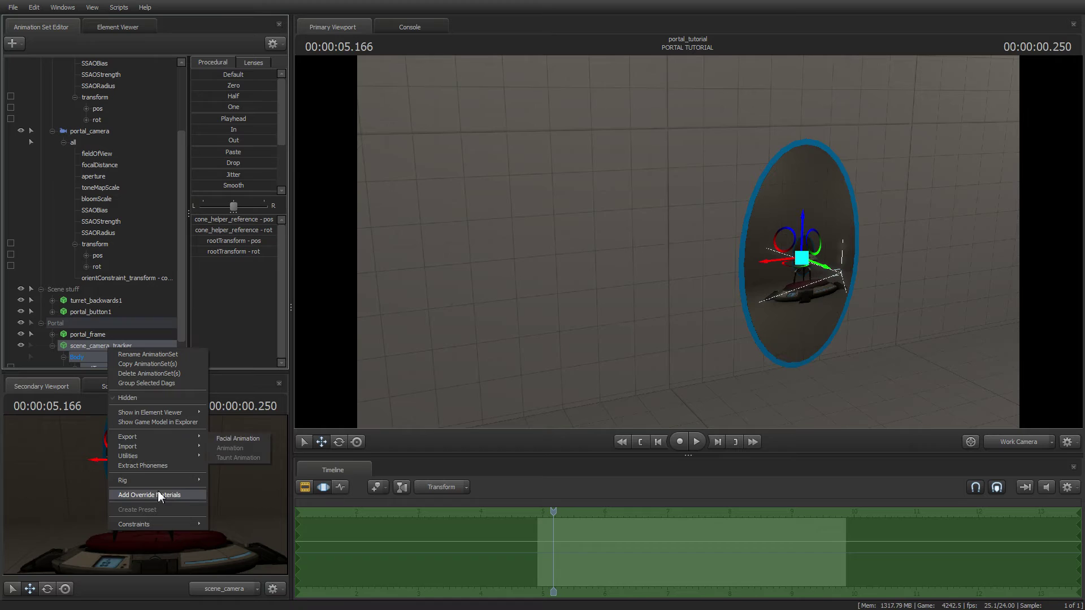
{"action": "left_click", "coordinate": [145, 397]}
{"action": "left_click_drag", "start_coordinate": [181, 323], "coordinate": [185, 236]}
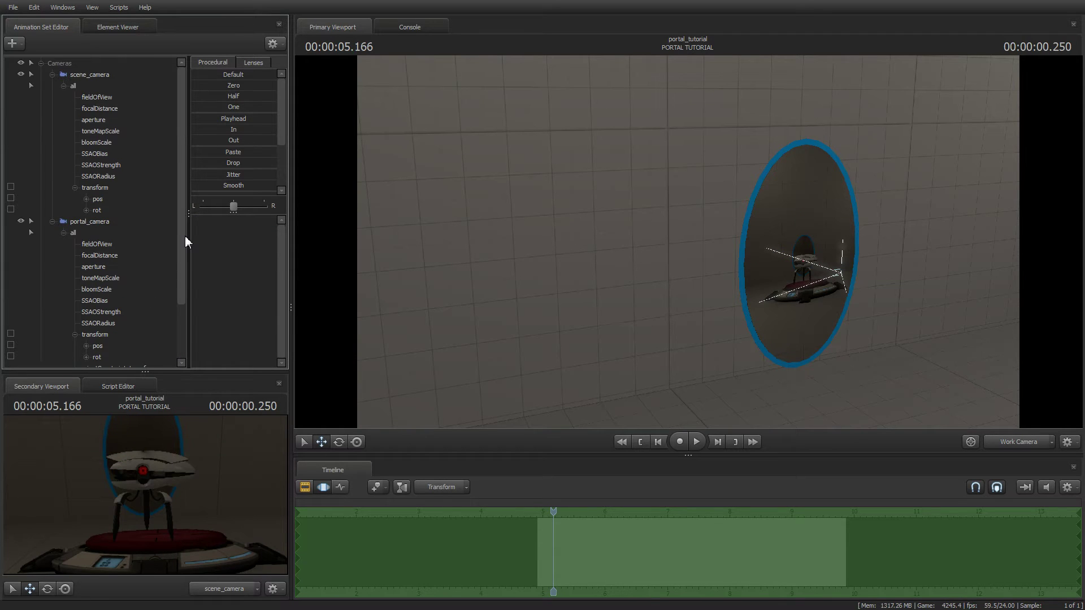
Pull scene_camera back from the portal, and show scene_camera in the primary viewport with the Work Camera in the secondary one
{"action": "left_click", "coordinate": [99, 79]}
{"action": "left_click_drag", "start_coordinate": [195, 440], "coordinate": [195, 441]}
{"action": "key", "text": "s"}
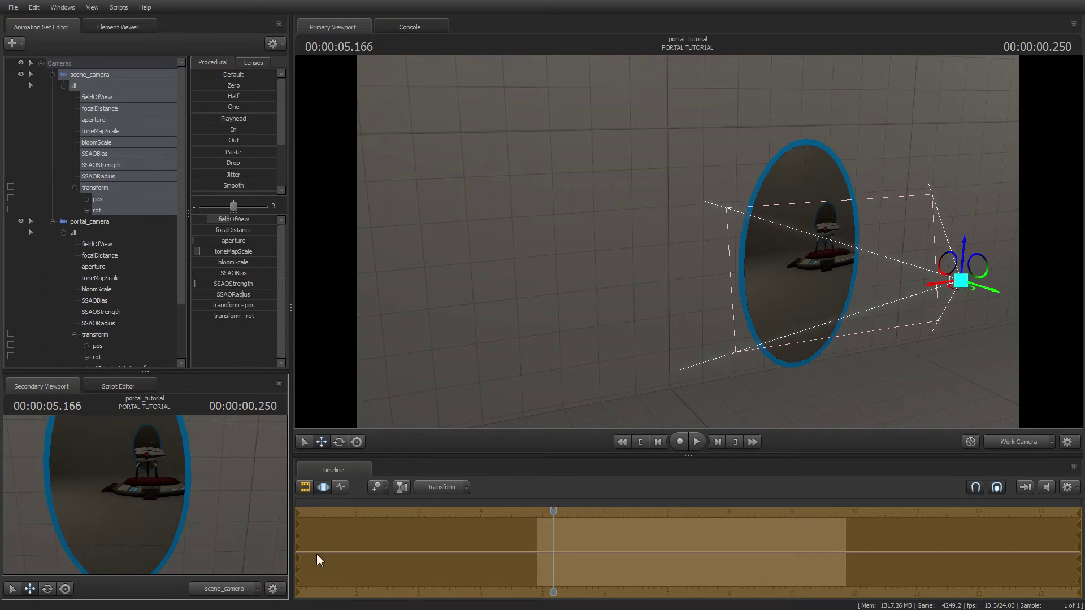
{"action": "left_click", "coordinate": [224, 589]}
{"action": "left_click", "coordinate": [1011, 439]}
Fly scene_camera toward, away from and sideways past the portal to examine how the view through it changes
{"action": "left_click_drag", "start_coordinate": [833, 297], "coordinate": [833, 297]}
{"action": "key", "text": "s"}
{"action": "key", "text": "a"}
{"action": "key", "text": "d"}
{"action": "key", "text": "a"}
{"action": "key", "text": "d"}
{"action": "key", "text": "s"}
{"action": "key", "text": "w"}
{"action": "key", "text": "s"}
{"action": "key", "text": "s"}
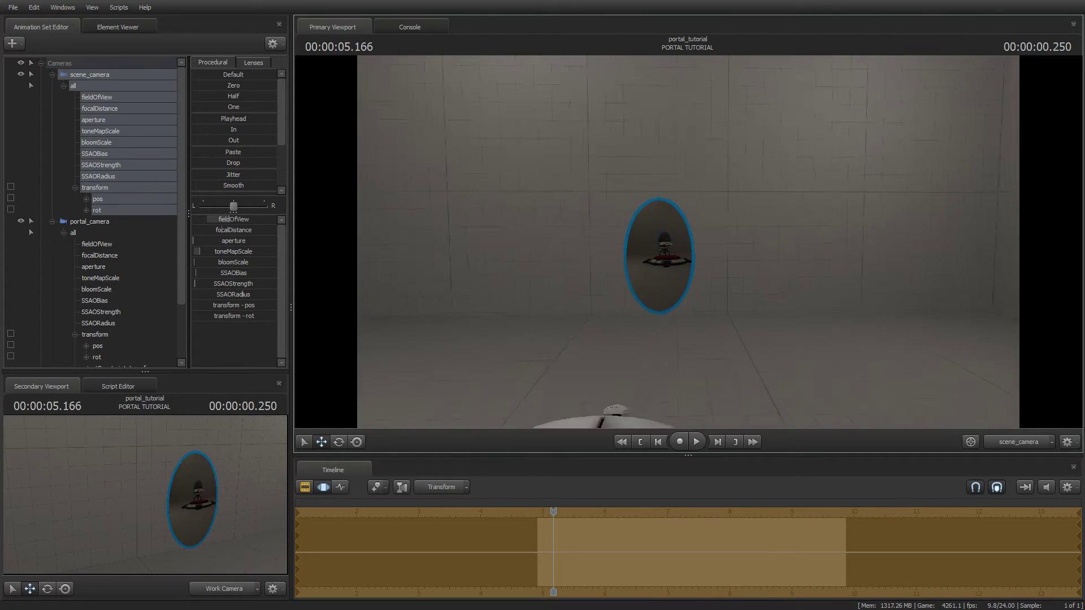
{"action": "key", "text": "w"}
{"action": "key", "text": "s"}
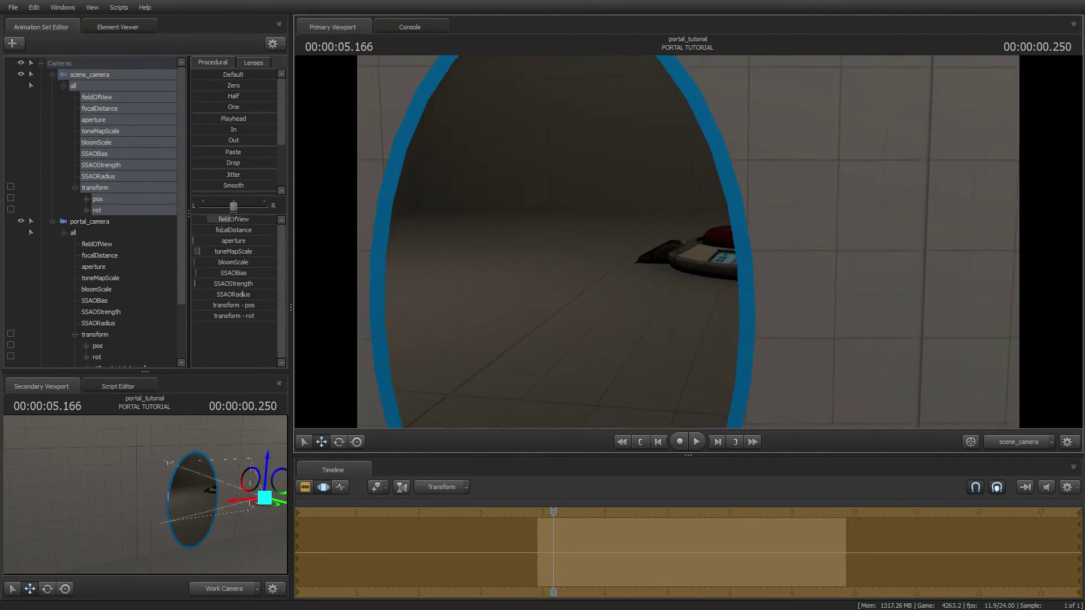
{"action": "key", "text": "w"}
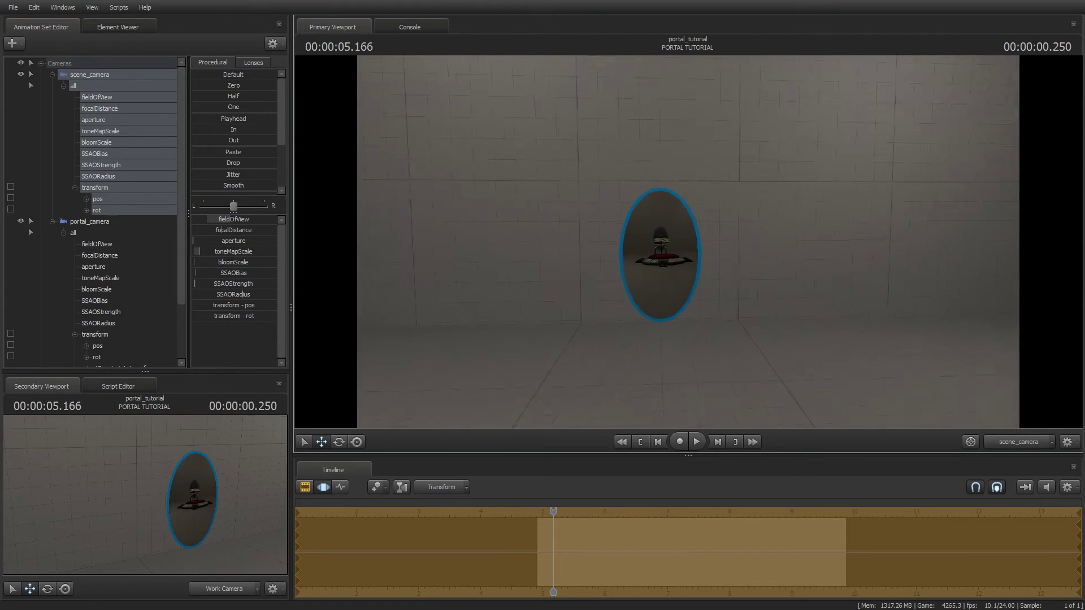
{"action": "key", "text": "s"}
{"action": "key", "text": "s"}
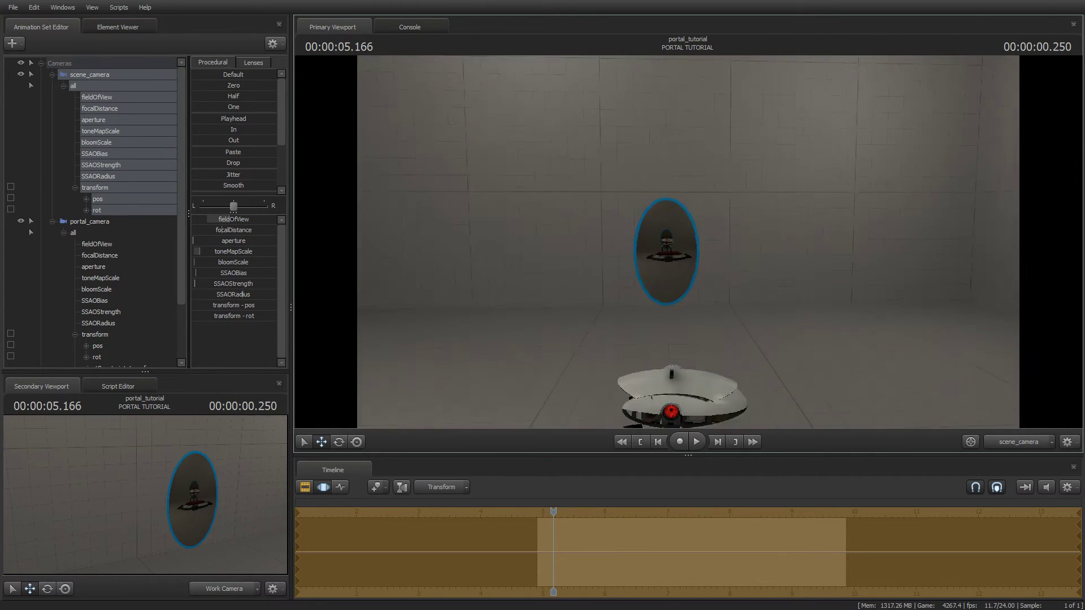
{"action": "key", "text": "w"}
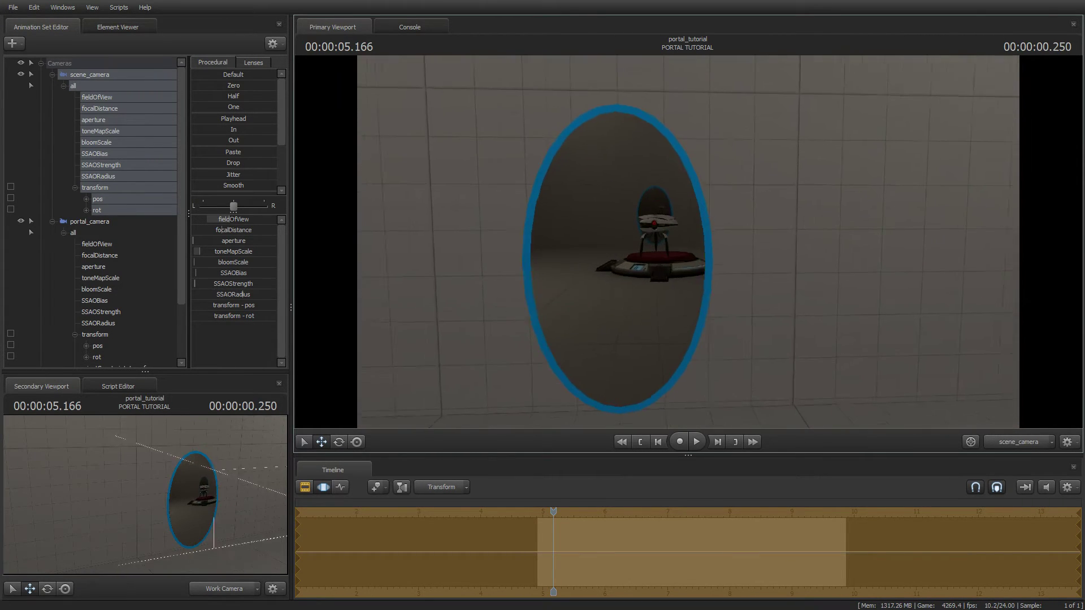
Fly scene_camera closer to the portal so the turret on its button is framed through the opening
{"action": "left_click_drag", "start_coordinate": [687, 242], "coordinate": [429, 242]}
{"action": "left_click_drag", "start_coordinate": [803, 302], "coordinate": [804, 302]}
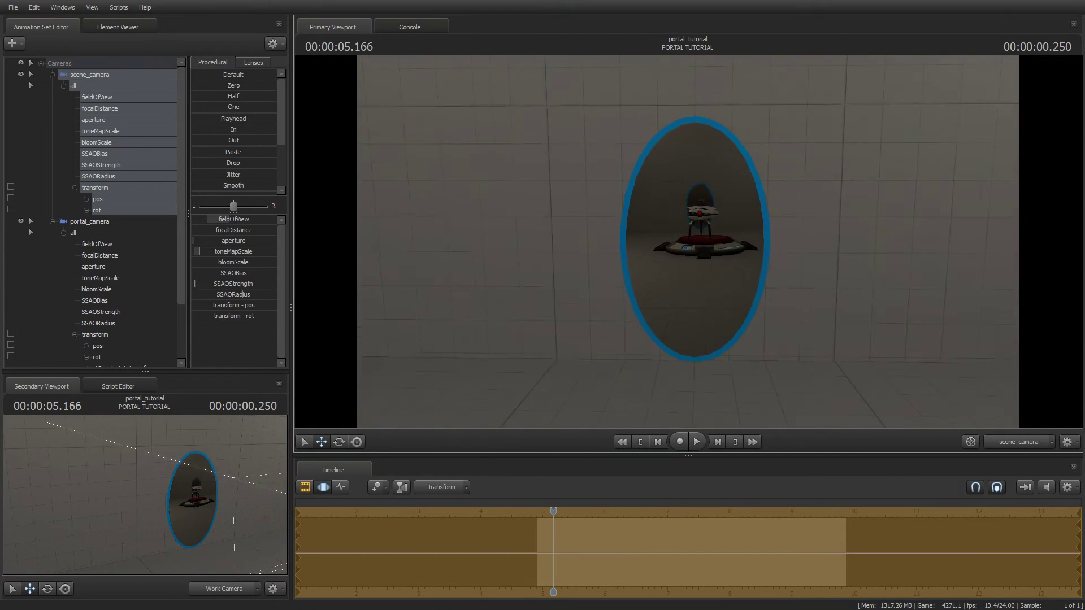
{"action": "key", "text": "w"}
{"action": "left_click_drag", "start_coordinate": [688, 242], "coordinate": [463, 242]}
{"action": "key", "text": "w"}
{"action": "key", "text": "s"}
{"action": "key", "text": "w"}
{"action": "key", "text": "w"}
{"action": "key", "text": "s"}
{"action": "key", "text": "a"}
{"action": "key", "text": "w"}
{"action": "left_click_drag", "start_coordinate": [804, 303], "coordinate": [804, 302]}
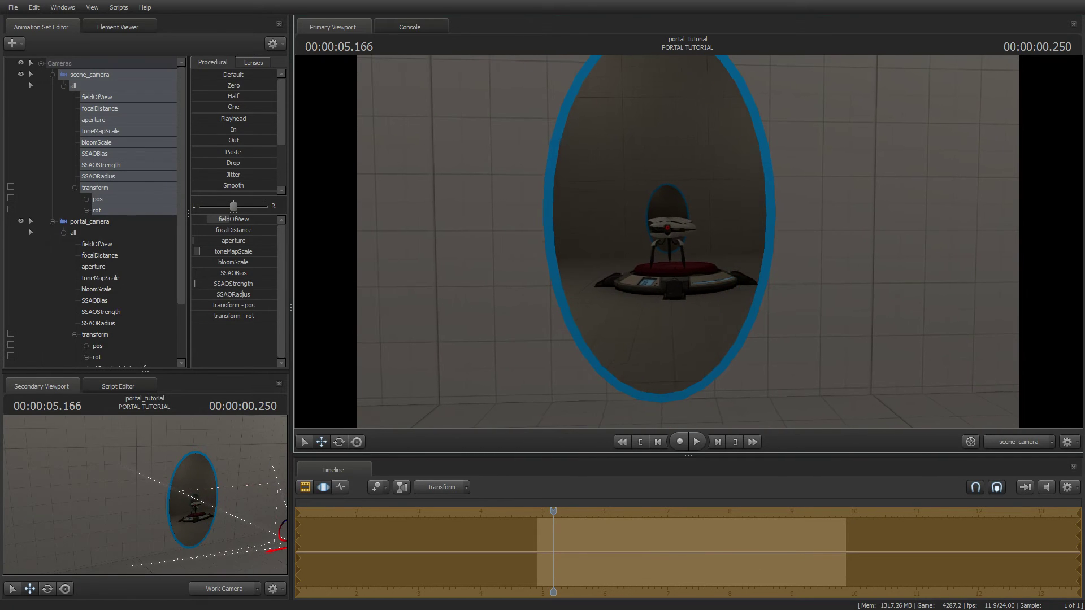
Reveal the hidden controls to unhide scene_camera_tracker, and turn Show Hidden Controls off again
{"action": "left_click", "coordinate": [51, 221]}
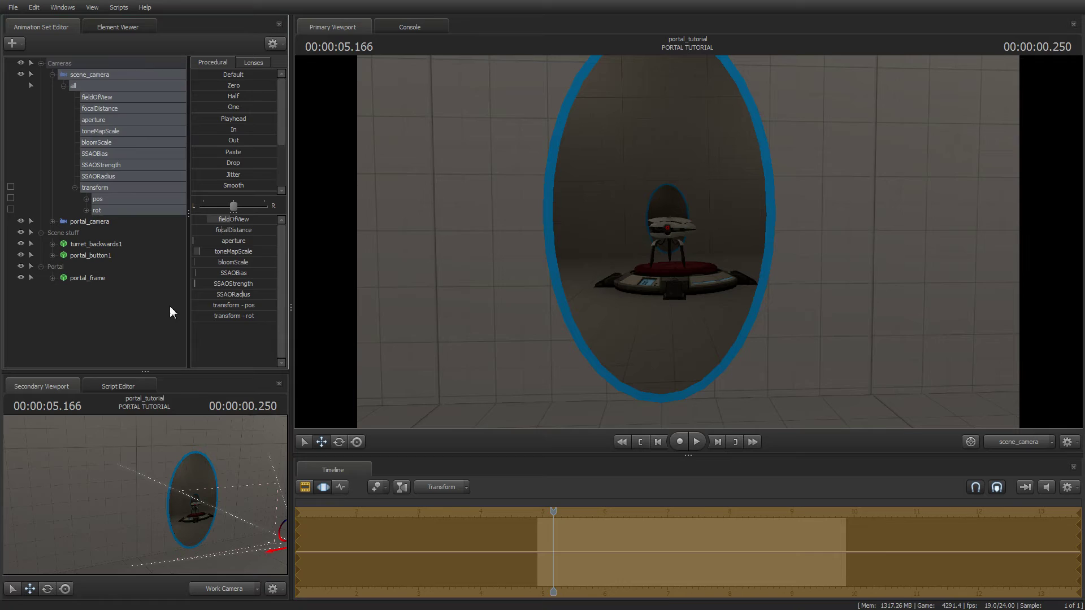
{"action": "right_click", "coordinate": [78, 313]}
{"action": "left_click", "coordinate": [137, 390]}
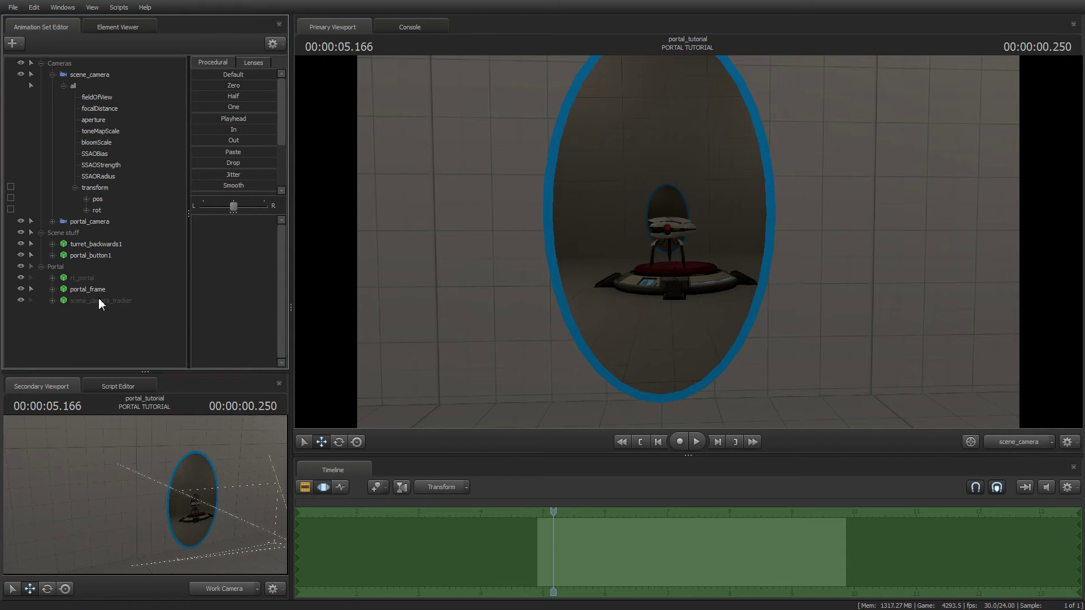
{"action": "right_click", "coordinate": [99, 301]}
{"action": "left_click", "coordinate": [143, 349]}
{"action": "right_click", "coordinate": [94, 341]}
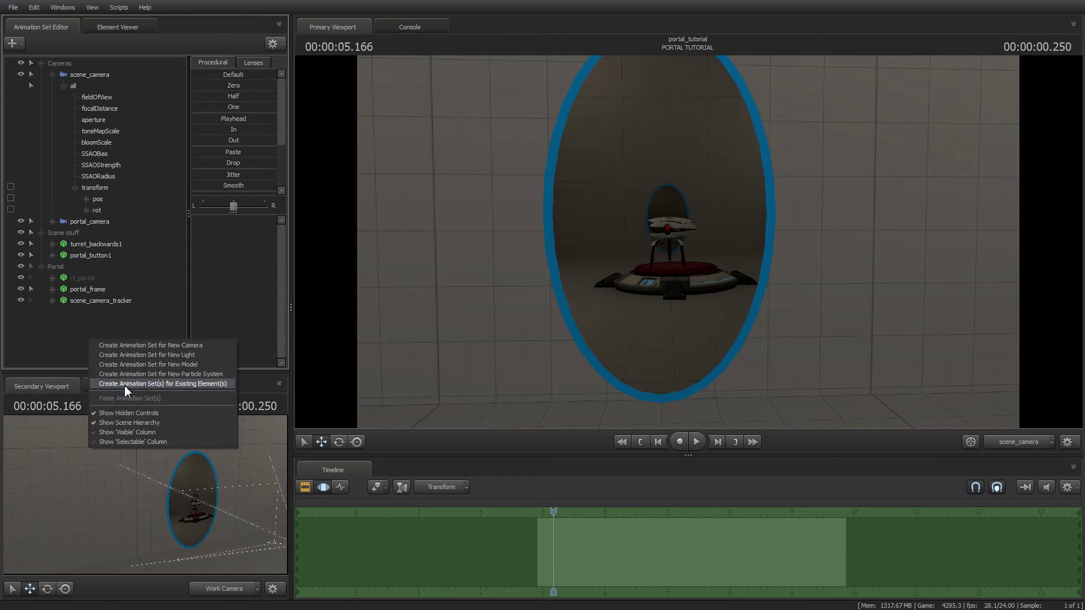
{"action": "left_click", "coordinate": [151, 414]}
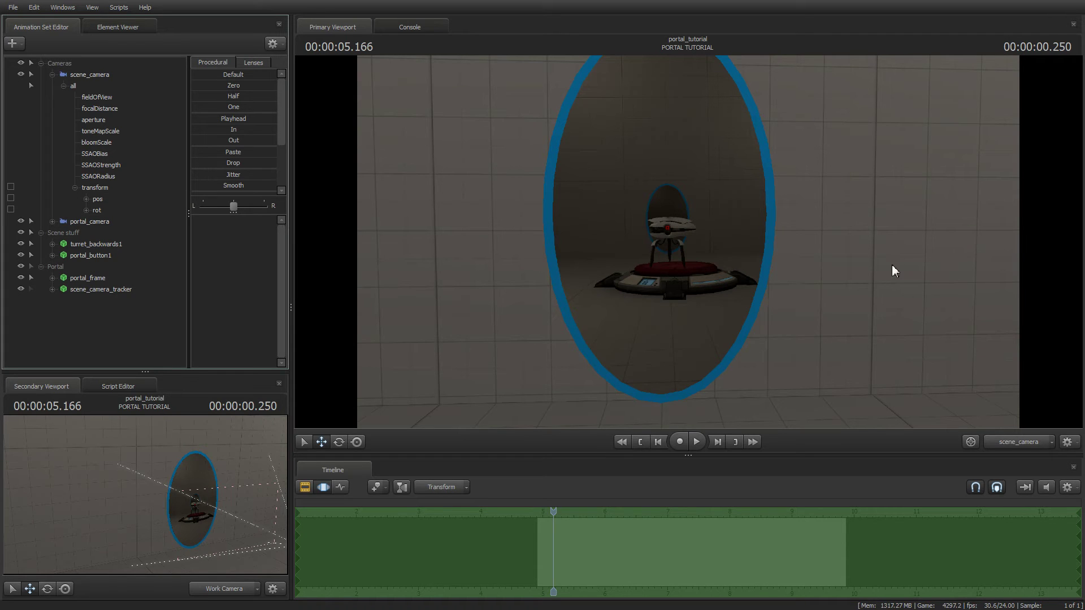
Swing scene_camera around the portal and reframe it on the turret seen through the opening
{"action": "left_click", "coordinate": [98, 74]}
{"action": "left_click_drag", "start_coordinate": [789, 257], "coordinate": [887, 249]}
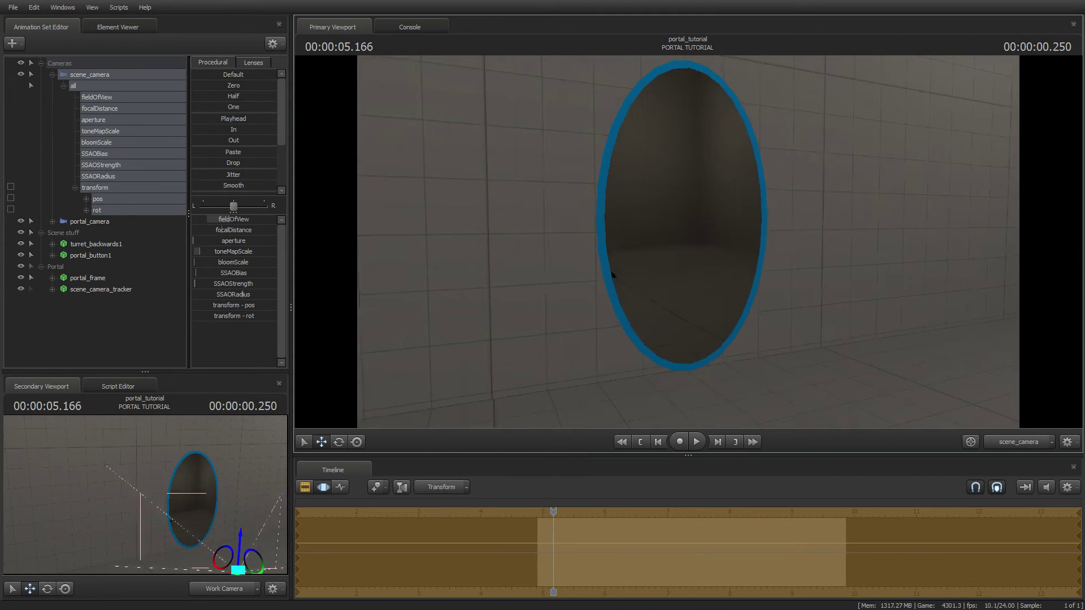
{"action": "left_click_drag", "start_coordinate": [613, 276], "coordinate": [701, 218]}
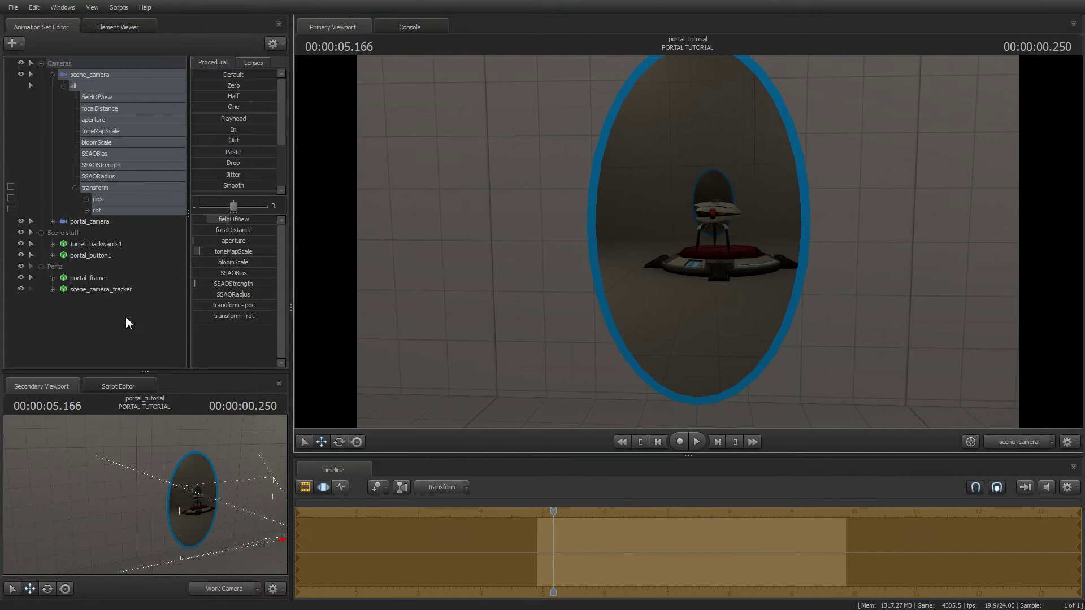
Turn on Show Hidden Controls in the animation set list
{"action": "left_click", "coordinate": [126, 322]}
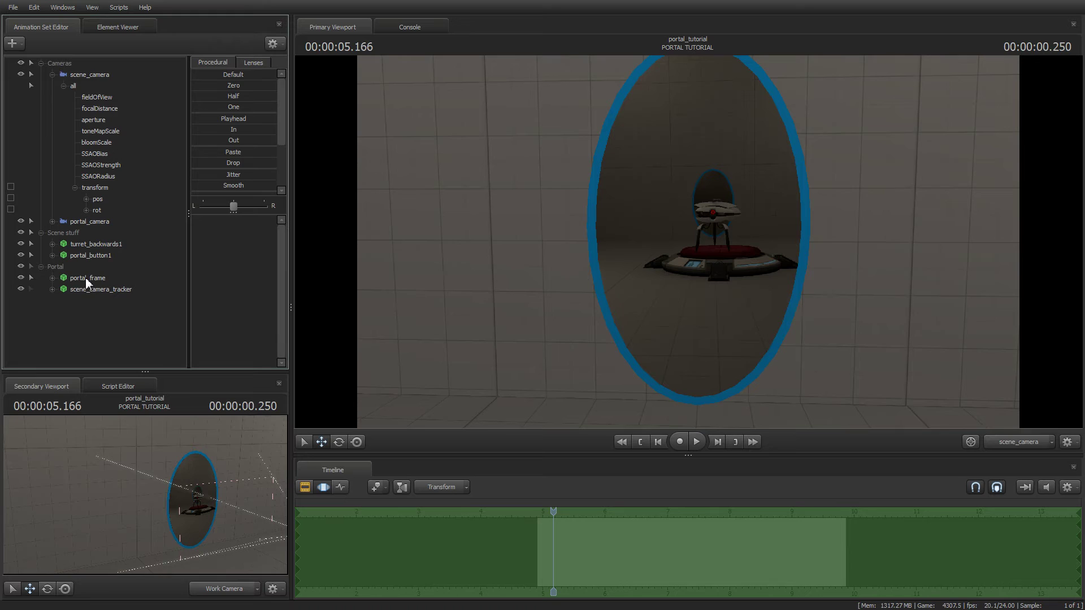
{"action": "right_click", "coordinate": [80, 315]}
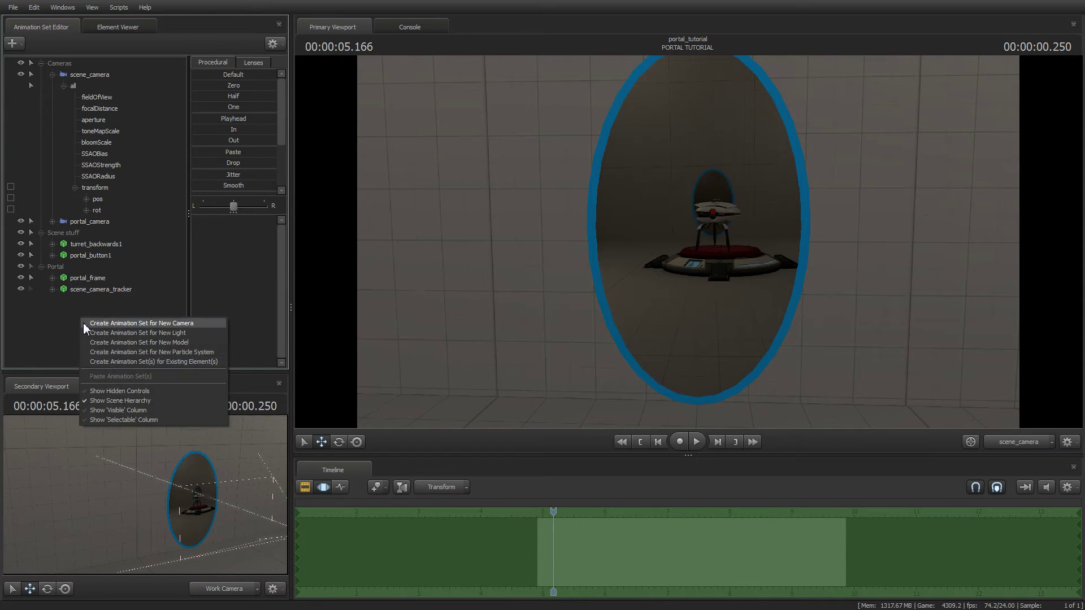
{"action": "left_click", "coordinate": [123, 392]}
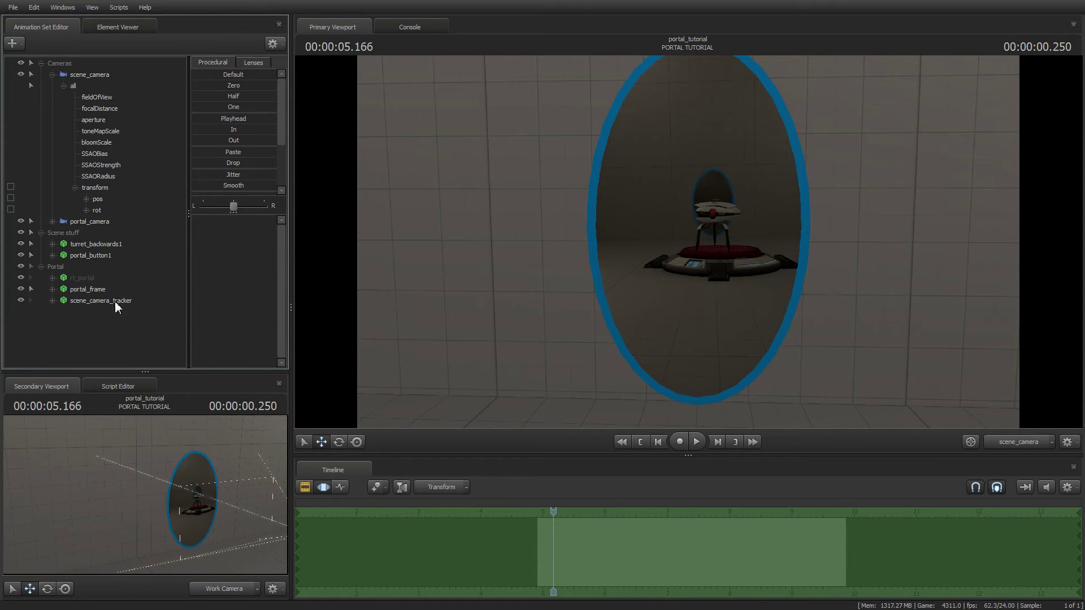
Try moving the hidden rt_portal model sideways within the frame, and undo the move
{"action": "left_click", "coordinate": [84, 280]}
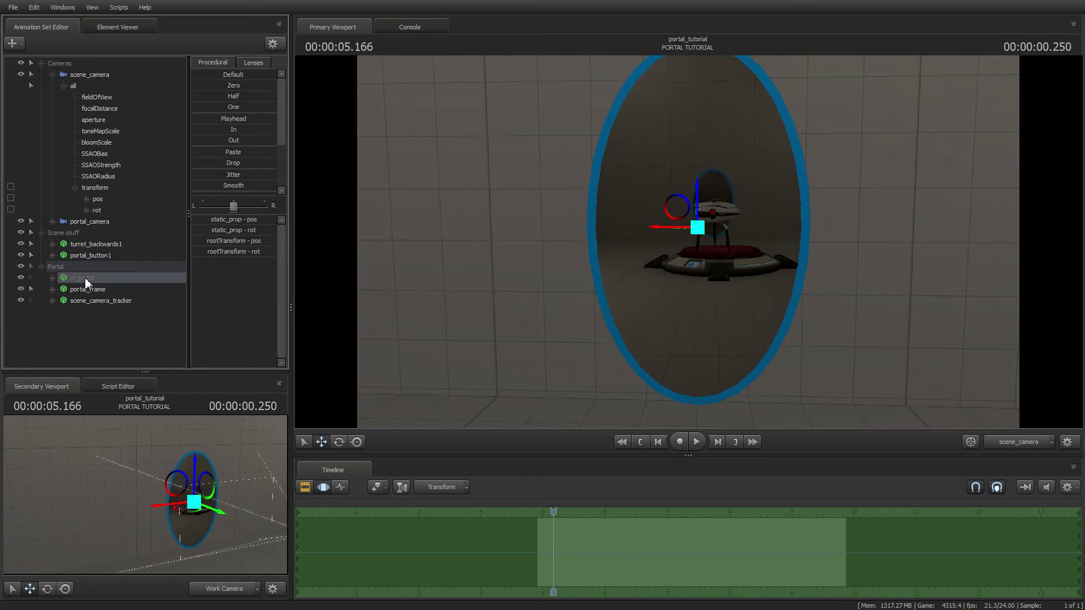
{"action": "left_click_drag", "start_coordinate": [681, 230], "coordinate": [638, 232]}
{"action": "key", "text": "ctrl+z"}
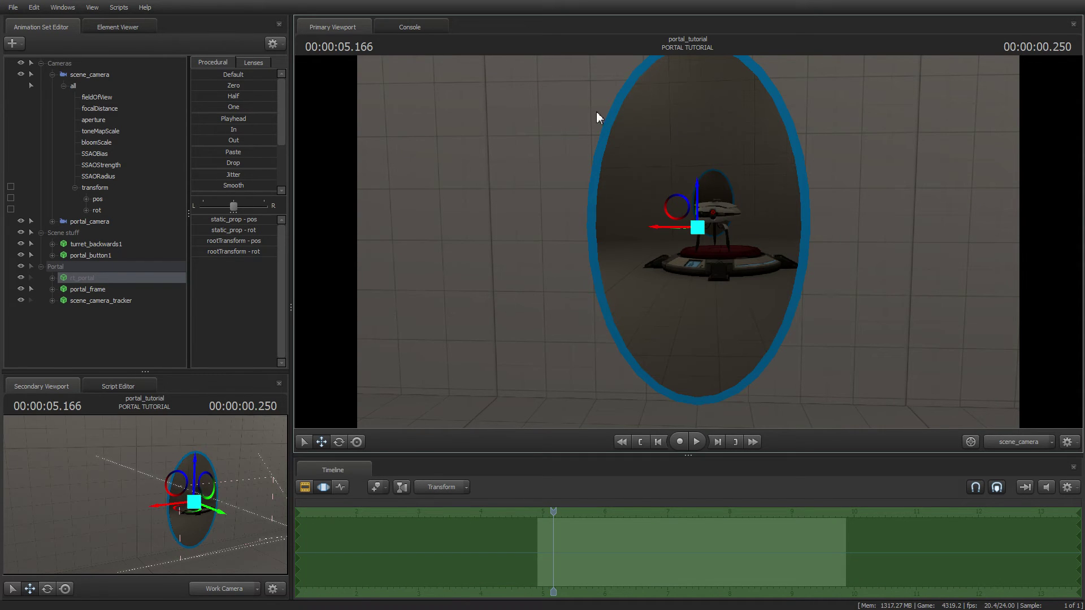
Detach all rigs from the hidden rt_portal model and try moving it within the frame
{"action": "right_click", "coordinate": [91, 282]}
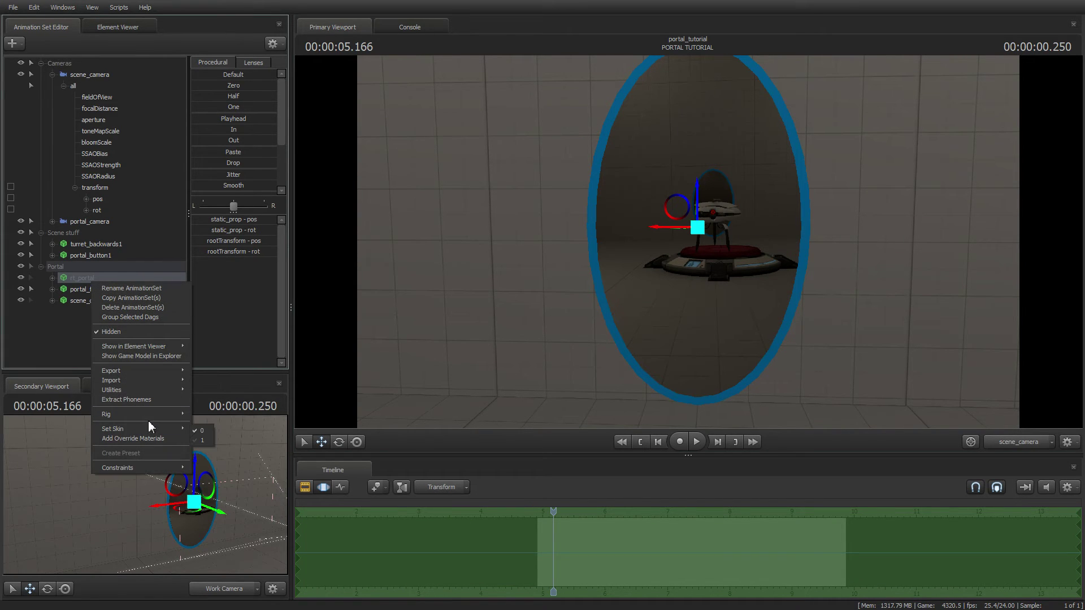
{"action": "mouse_move", "coordinate": [137, 417]}
{"action": "mouse_move", "coordinate": [286, 425]}
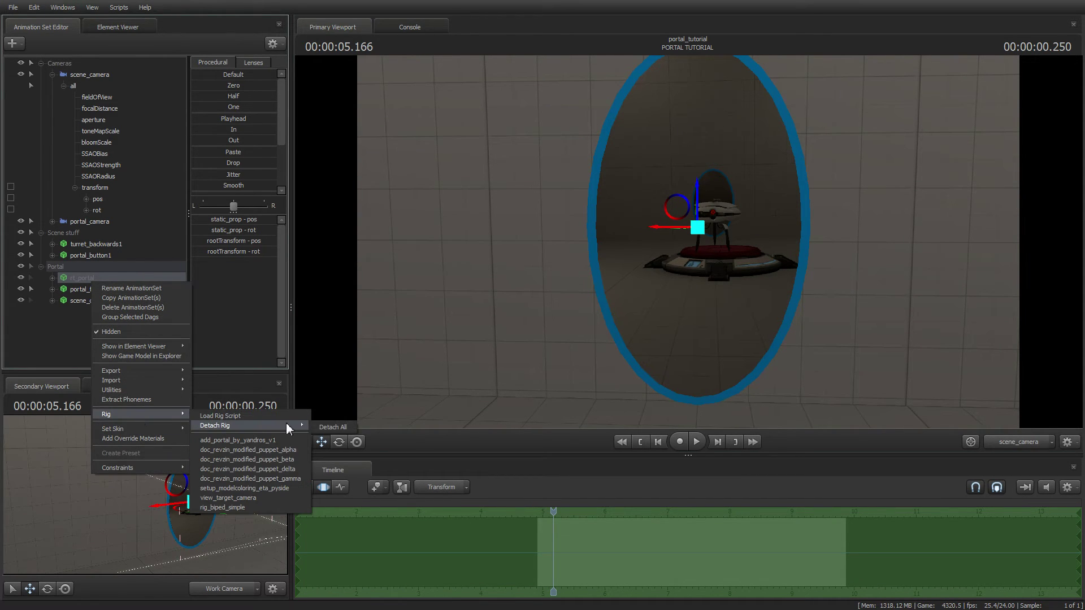
{"action": "left_click", "coordinate": [337, 427]}
{"action": "left_click", "coordinate": [77, 280]}
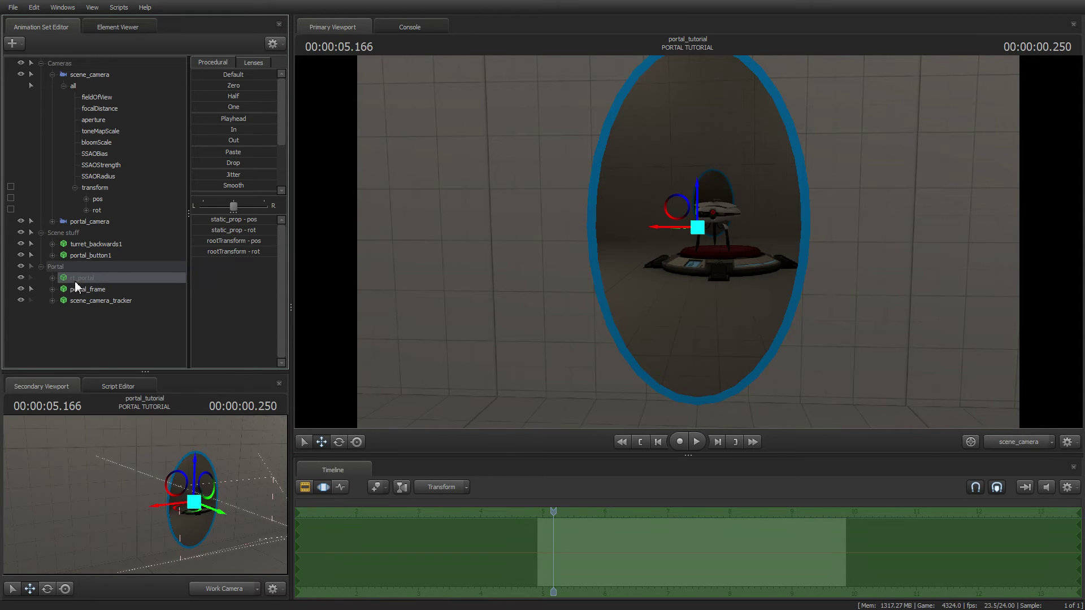
{"action": "mouse_move", "coordinate": [677, 228]}
{"action": "left_mouse_down"}
{"action": "mouse_move", "coordinate": [476, 234]}
{"action": "mouse_move", "coordinate": [693, 246]}
{"action": "mouse_move", "coordinate": [683, 243]}
{"action": "left_mouse_up"}
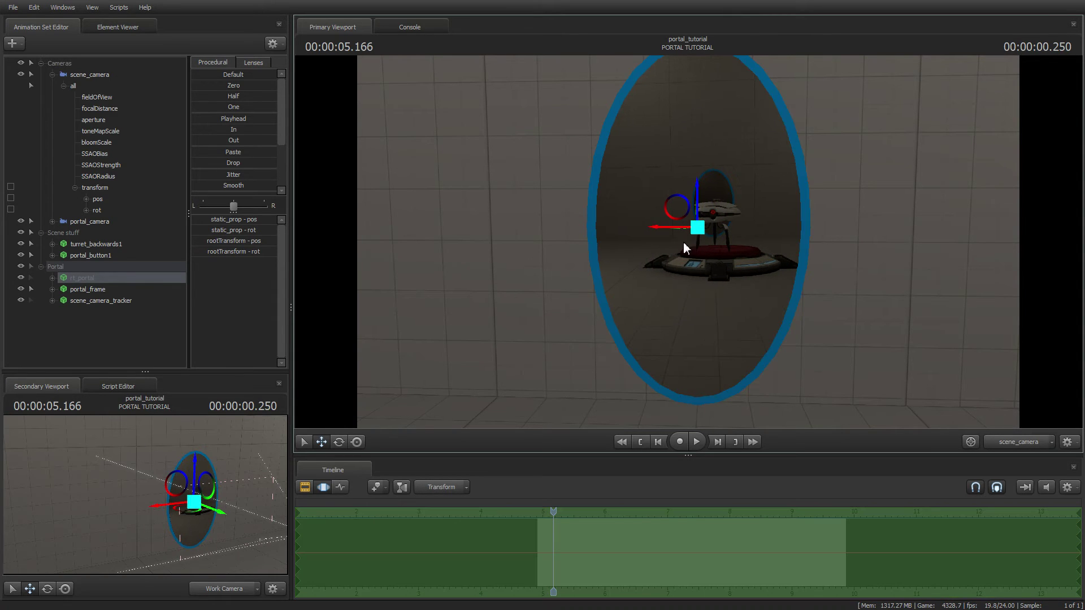
Add a scale control to the rt_portal model and expand its control groups
{"action": "right_click", "coordinate": [99, 278]}
{"action": "mouse_move", "coordinate": [155, 387]}
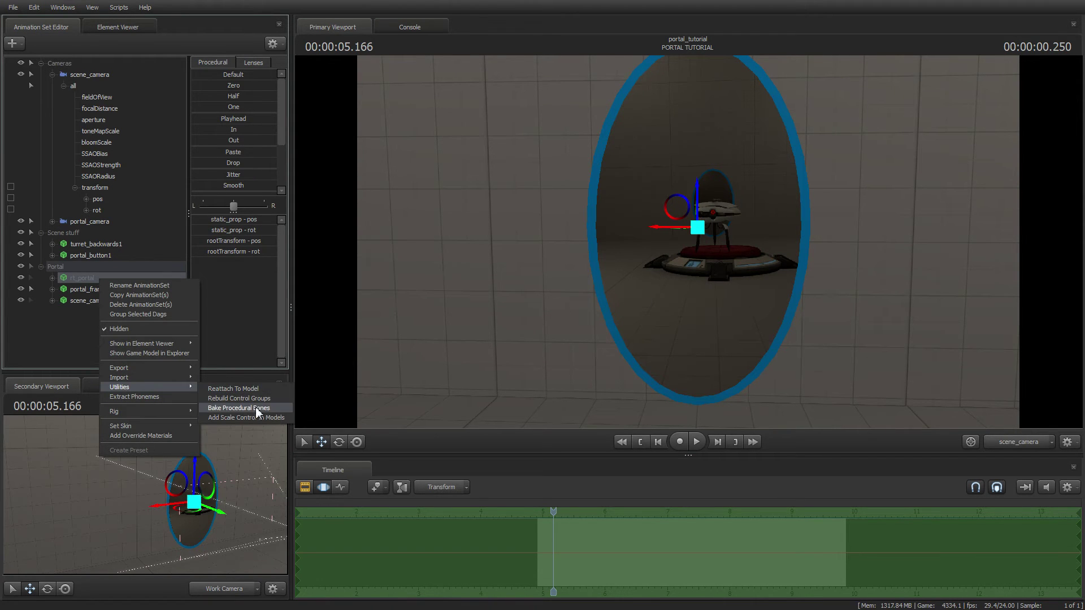
{"action": "left_click", "coordinate": [269, 419]}
{"action": "left_click", "coordinate": [80, 280]}
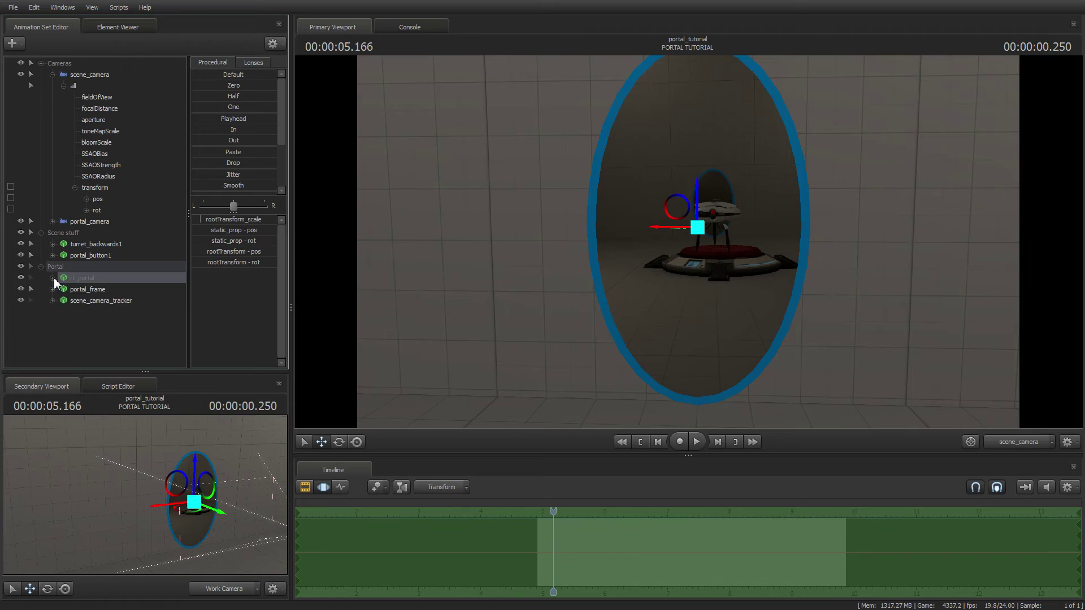
{"action": "left_click", "coordinate": [52, 277]}
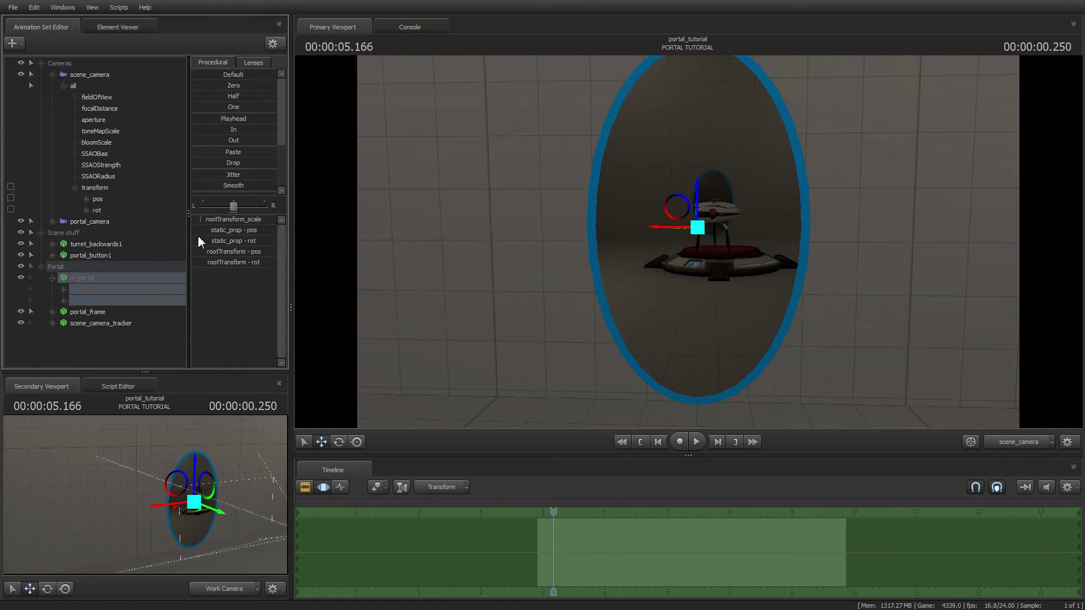
Keyframe rt_portal's rootTransform_scale at the shot's first frame and at 1.083 s, set the first keyframe to zero, and play the result
{"action": "left_click", "coordinate": [340, 489]}
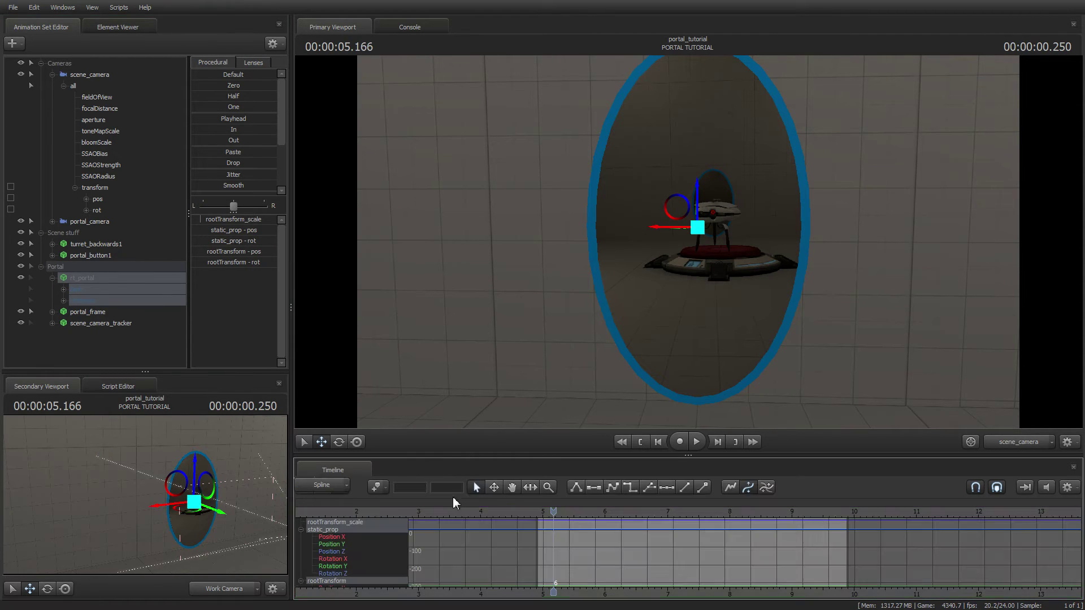
{"action": "key", "text": "Up"}
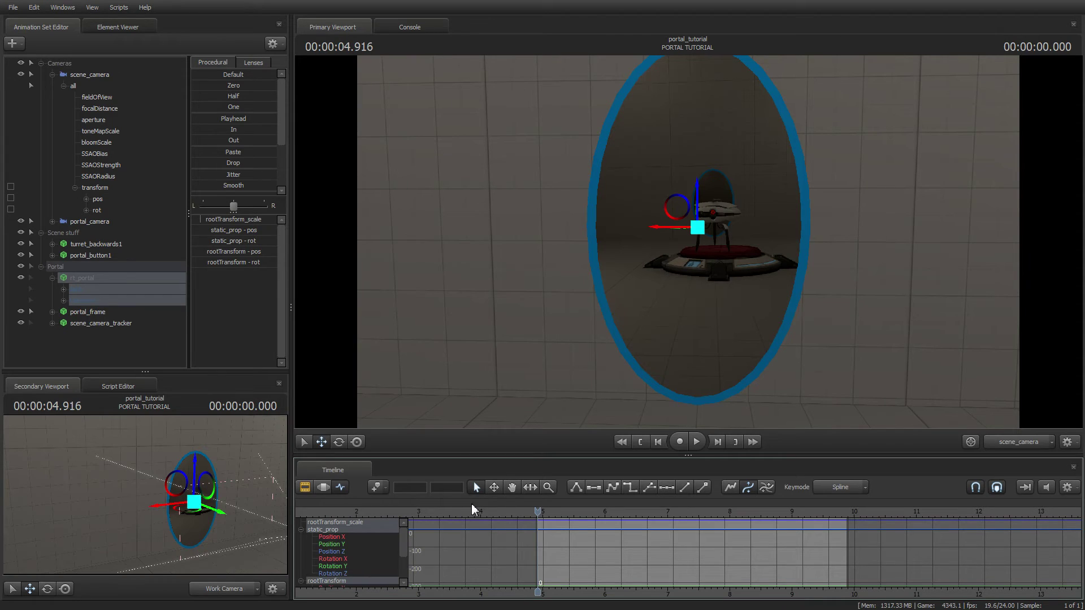
{"action": "left_click_drag", "start_coordinate": [538, 512], "coordinate": [605, 516]}
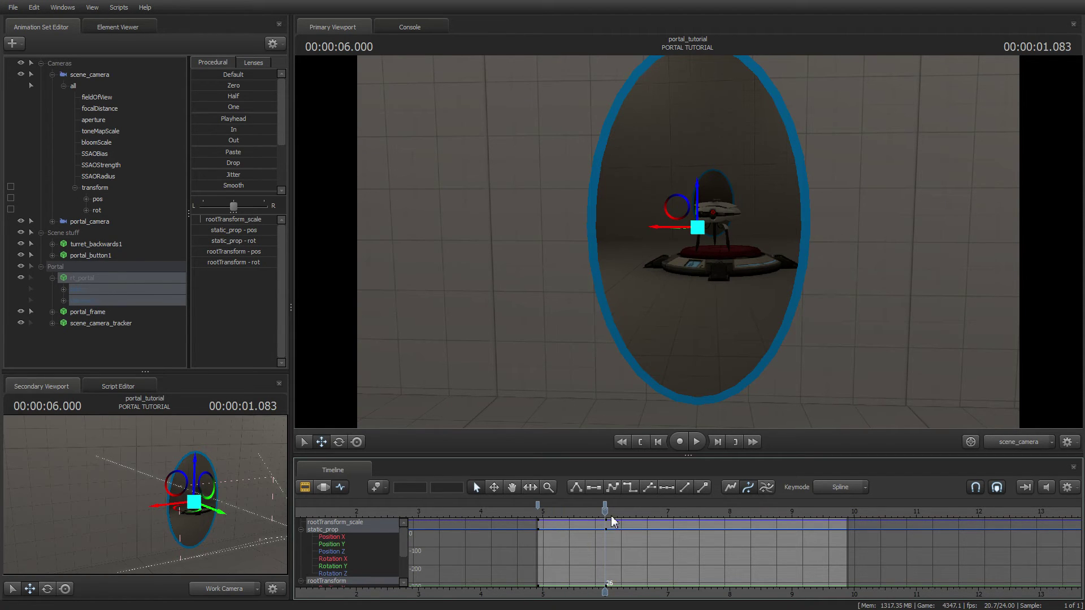
{"action": "left_click_drag", "start_coordinate": [606, 514], "coordinate": [540, 510]}
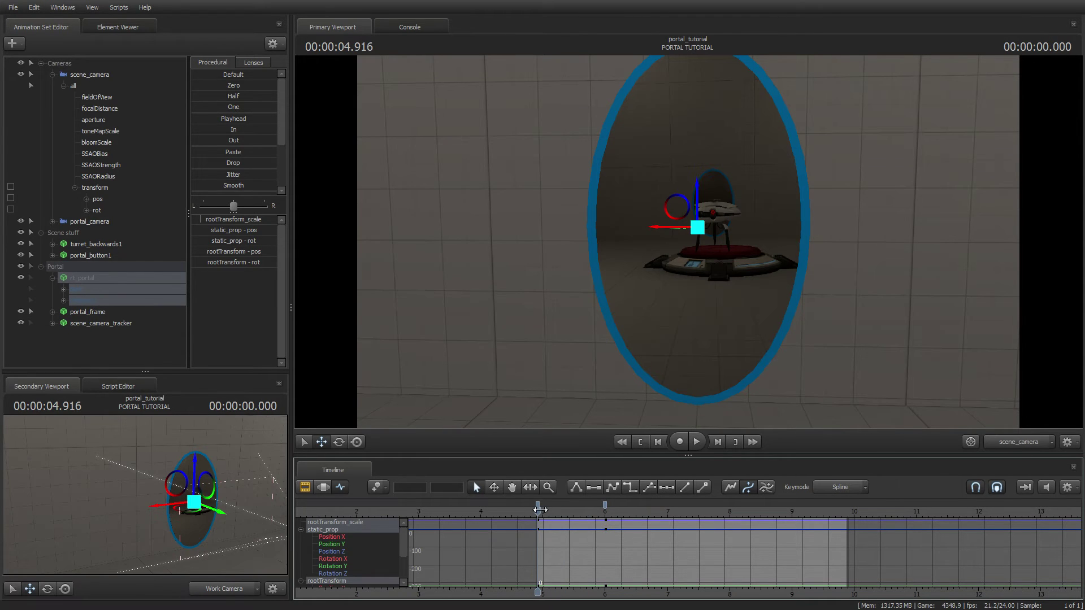
{"action": "left_click", "coordinate": [538, 503]}
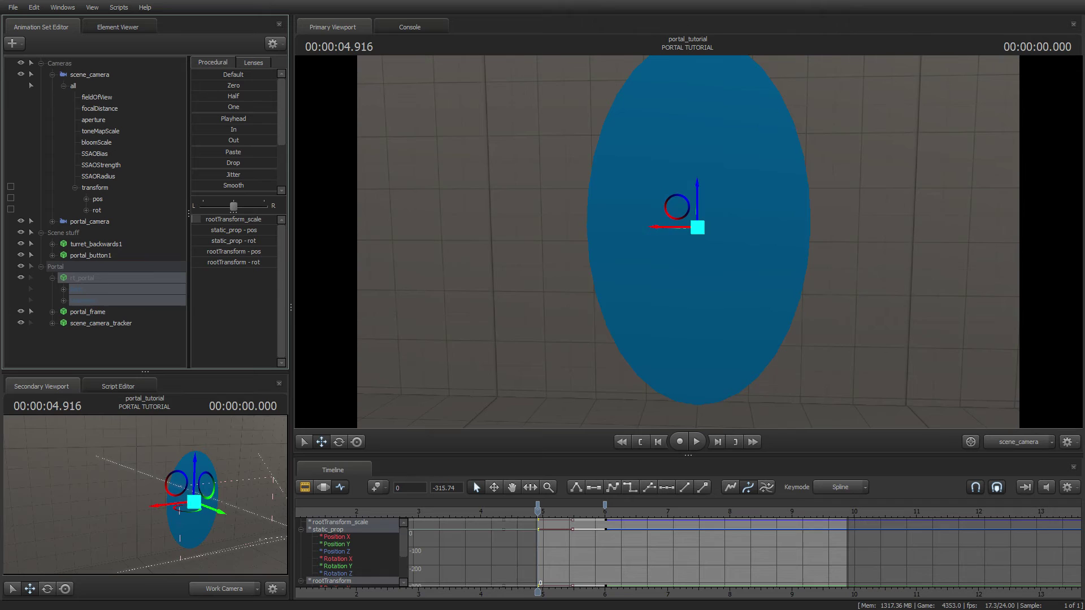
{"action": "key", "text": "space"}
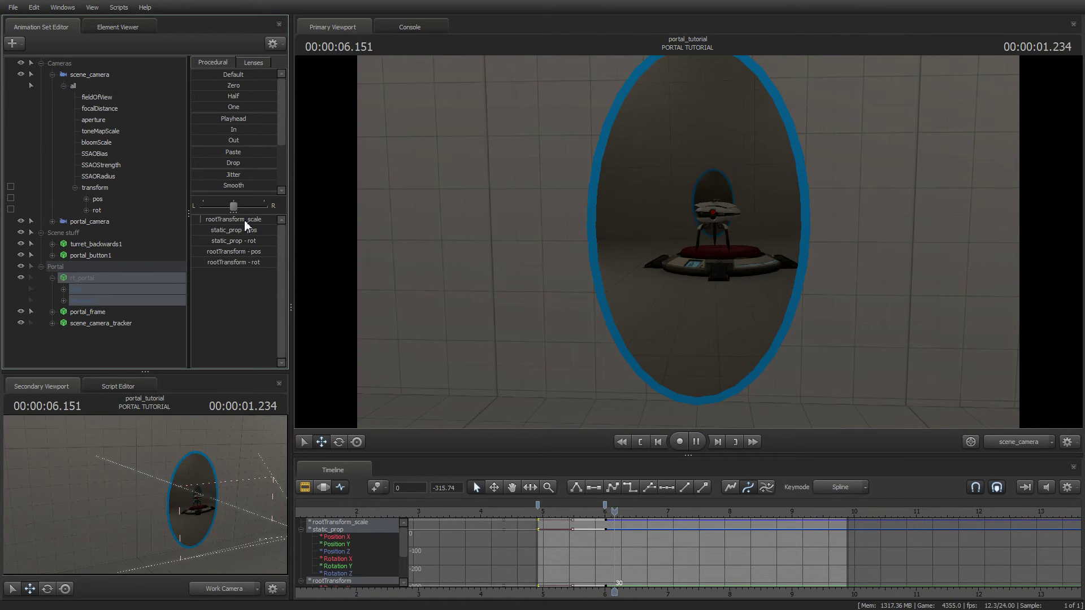
{"action": "key", "text": "space"}
Speed up the portal opening by moving the second scale keyframe to frame 10, and replay the shot
{"action": "left_click_drag", "start_coordinate": [606, 506], "coordinate": [564, 506]}
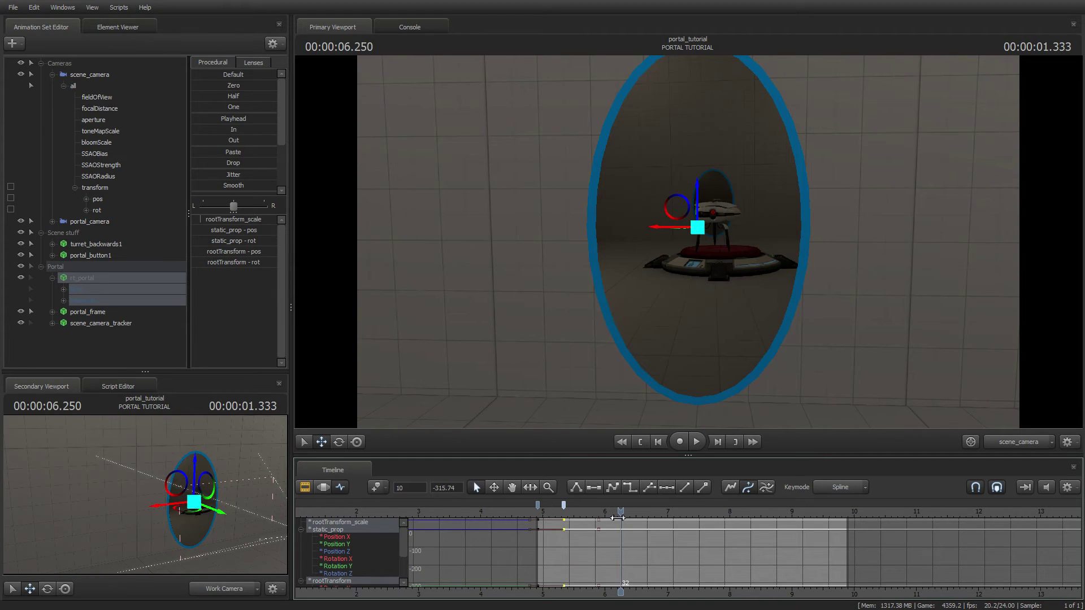
{"action": "key", "text": "space"}
{"action": "key", "text": "space"}
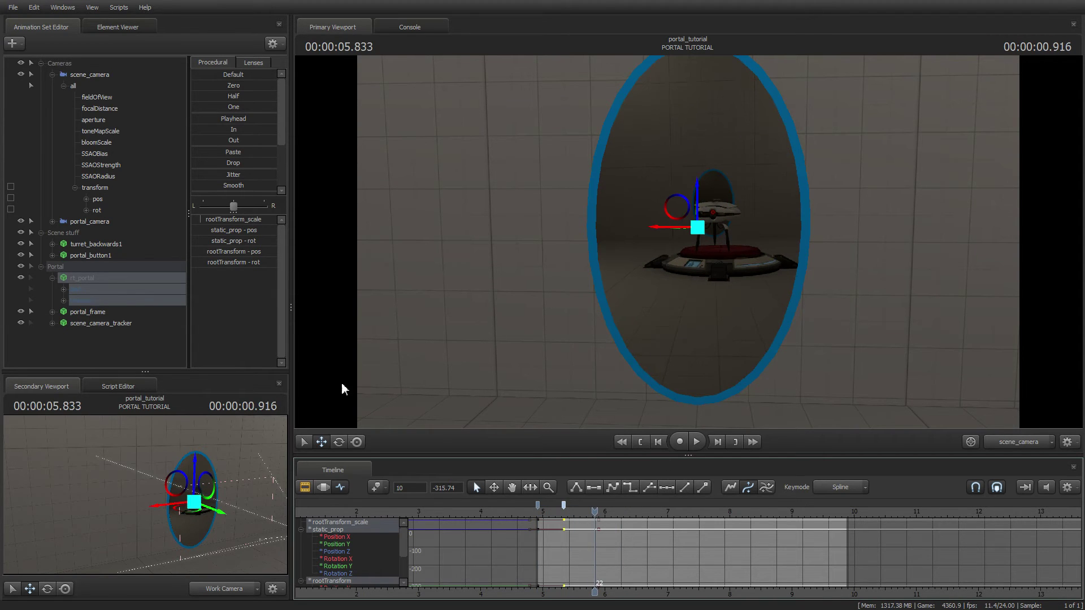
Switch the primary viewport to the Work Camera and play the portal opening from the start of the shot
{"action": "left_click", "coordinate": [448, 343]}
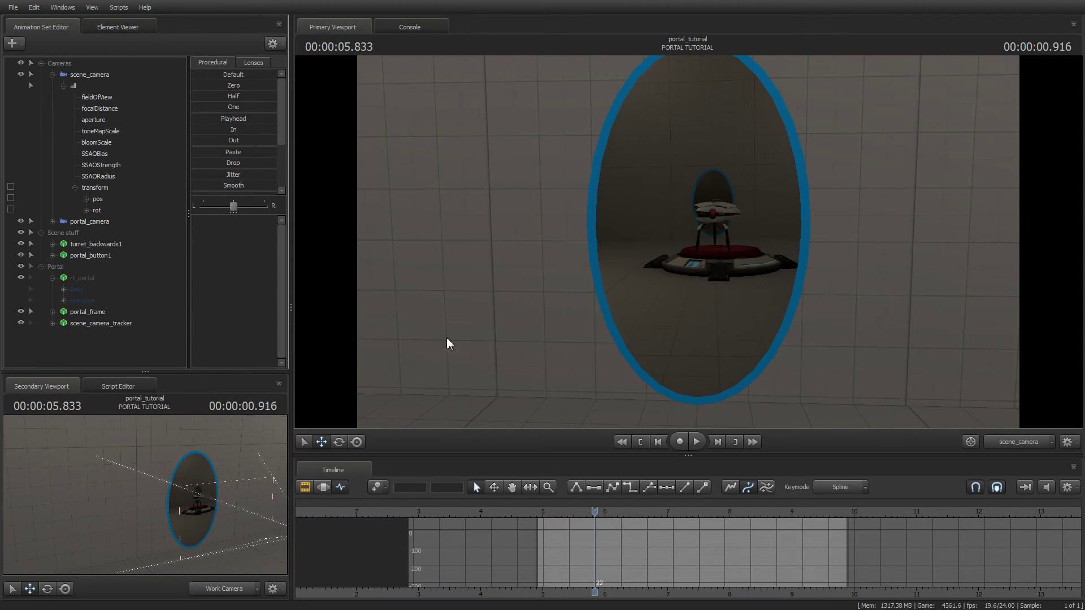
{"action": "left_click", "coordinate": [1022, 438]}
{"action": "mouse_move", "coordinate": [687, 242]}
{"action": "left_mouse_down"}
{"action": "mouse_move", "coordinate": [661, 242]}
{"action": "mouse_move", "coordinate": [687, 242]}
{"action": "left_mouse_up"}
{"action": "key", "text": "space"}
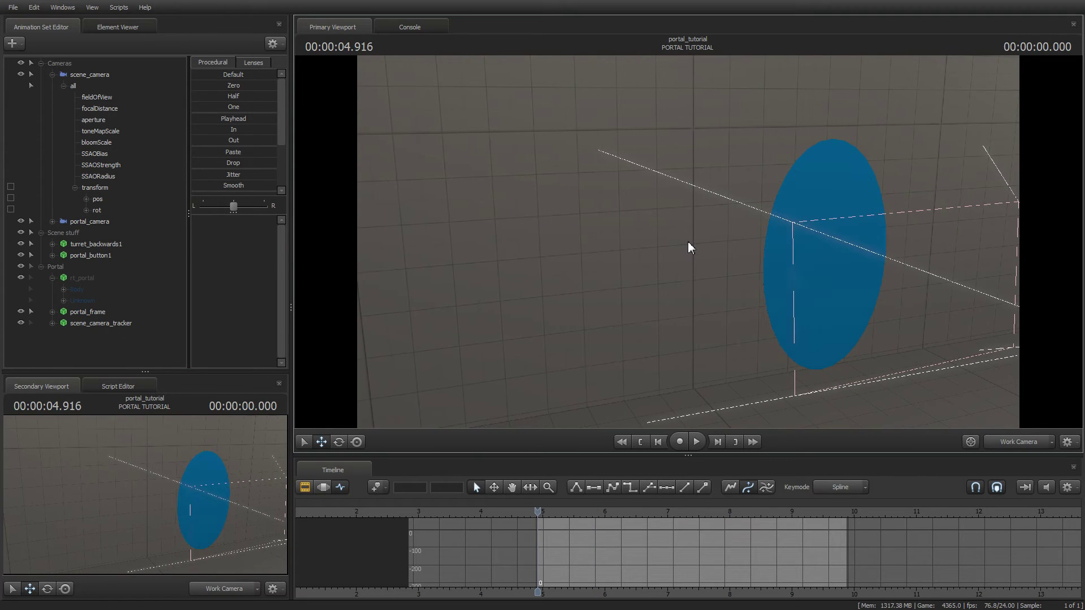
{"action": "key", "text": "space"}
{"action": "key", "text": "space"}
Undo the scale animation and scale control on rt_portal, and return to the Motion Editor at the shot's first frame
{"action": "left_click", "coordinate": [93, 278]}
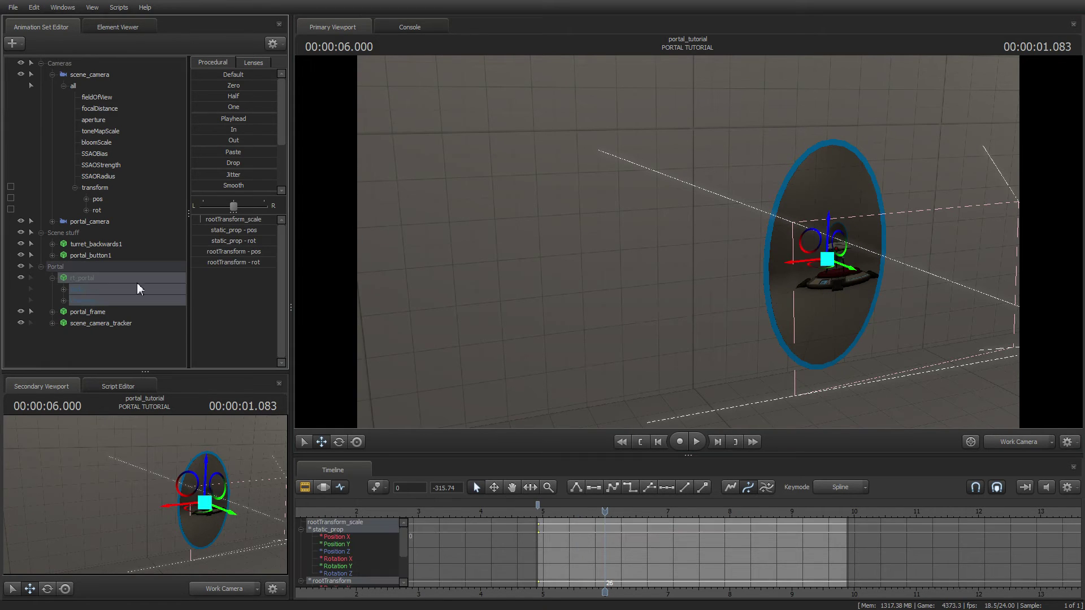
{"action": "key", "text": "Up"}
{"action": "key", "text": "F3"}
{"action": "key", "text": "Escape"}
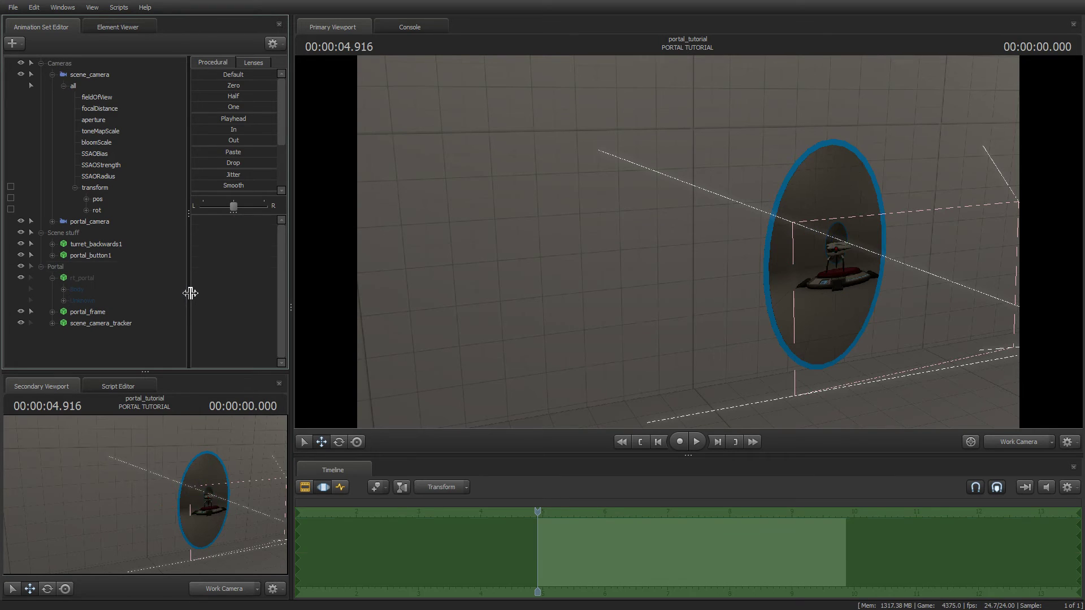
Set the skin of rt_portal to 1
{"action": "left_click", "coordinate": [87, 280]}
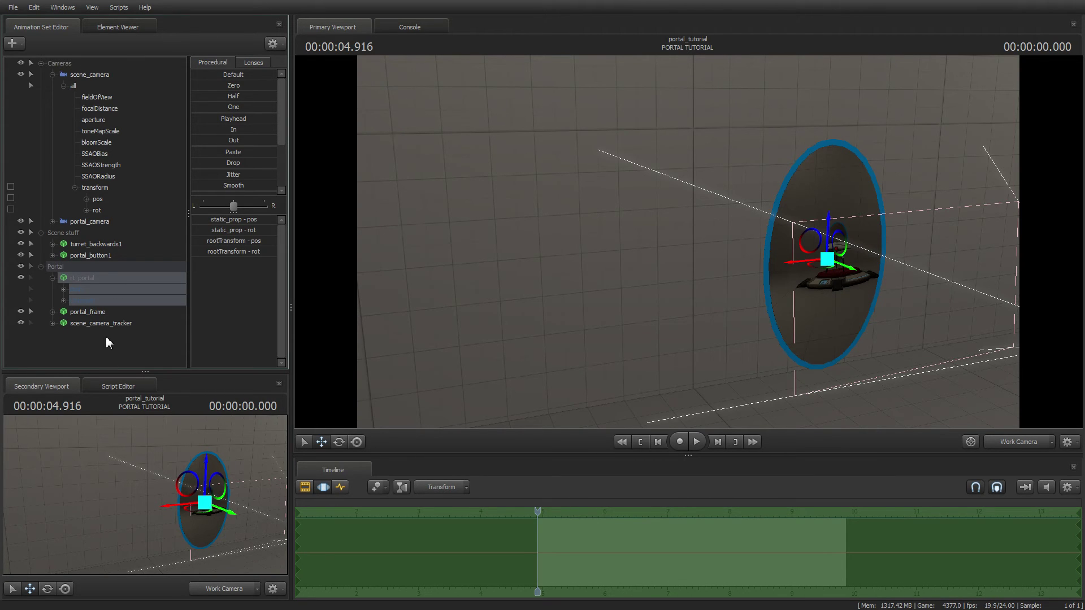
{"action": "right_click", "coordinate": [86, 277]}
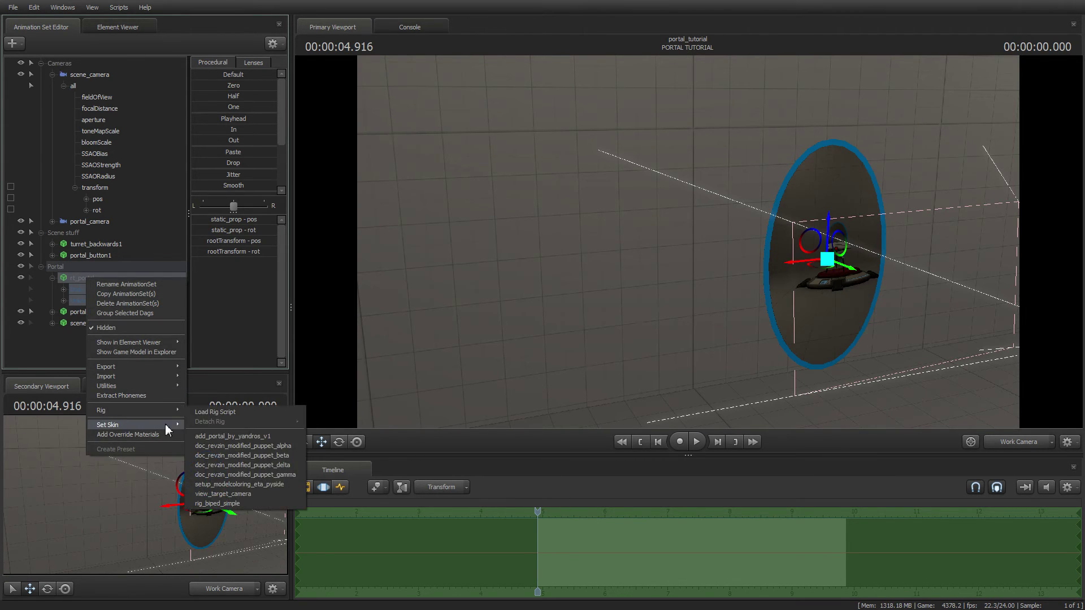
{"action": "mouse_move", "coordinate": [170, 425]}
{"action": "left_click", "coordinate": [201, 435]}
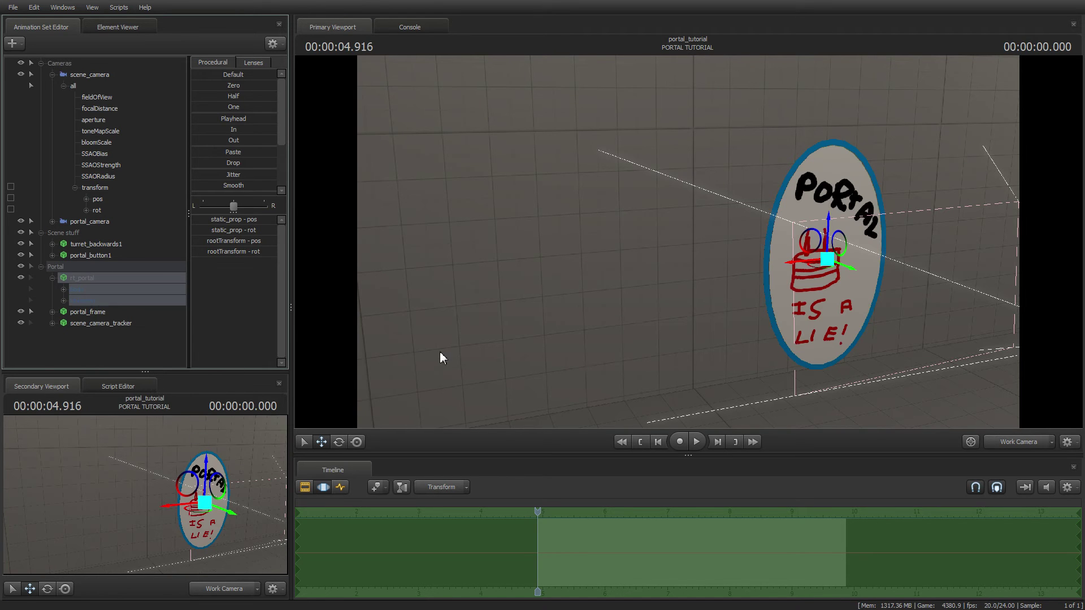
Deselect rt_portal and examine its custom texture from different angles with the Work Camera
{"action": "left_click", "coordinate": [105, 361]}
{"action": "left_click_drag", "start_coordinate": [622, 371], "coordinate": [677, 372]}
{"action": "key", "text": "w"}
{"action": "key", "text": "s"}
{"action": "key", "text": "w"}
{"action": "key", "text": "w"}
{"action": "key", "text": "s"}
{"action": "key", "text": "w"}
{"action": "key", "text": "w"}
{"action": "key", "text": "s"}
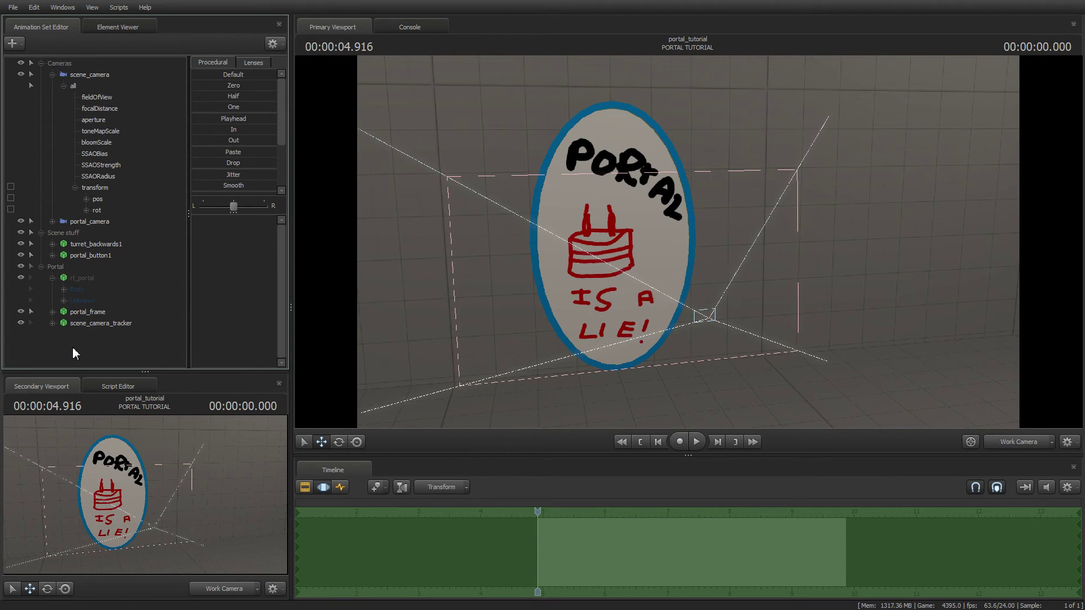
Set the skin of rt_portal to 0 and view the portal from farther away
{"action": "right_click", "coordinate": [96, 277]}
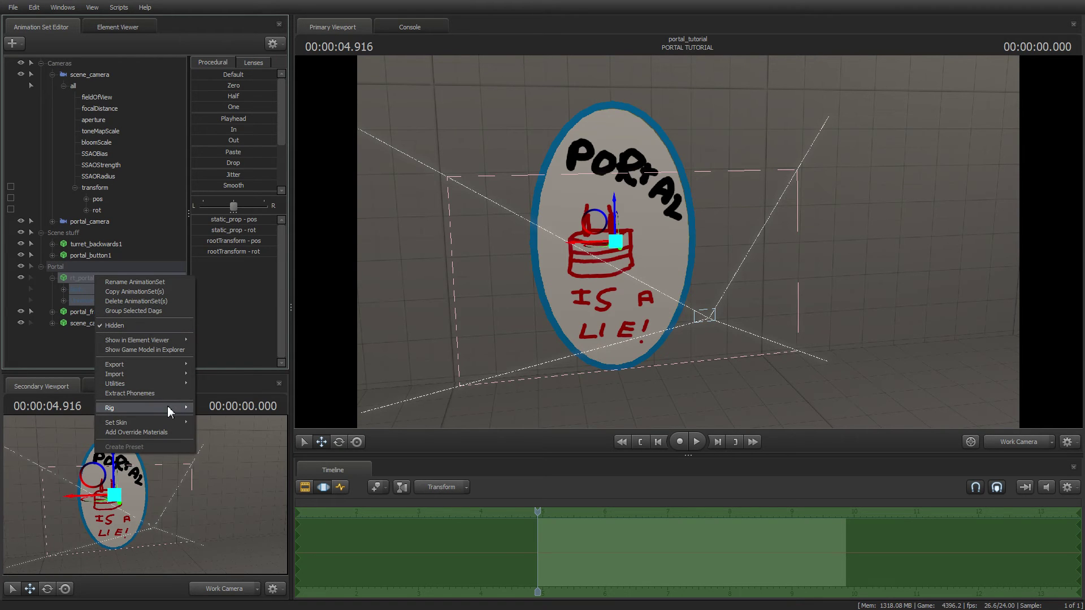
{"action": "mouse_move", "coordinate": [170, 422]}
{"action": "left_click", "coordinate": [209, 424]}
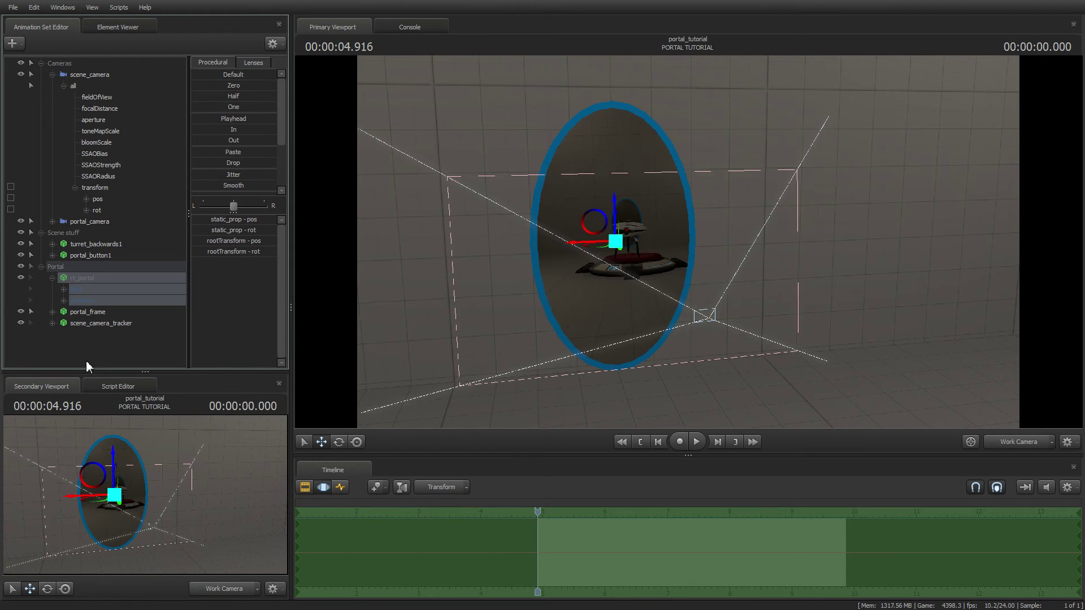
{"action": "mouse_move", "coordinate": [667, 358]}
{"action": "left_mouse_down"}
{"action": "mouse_move", "coordinate": [949, 359]}
{"action": "mouse_move", "coordinate": [667, 358]}
{"action": "left_mouse_up"}
{"action": "key", "text": "w"}
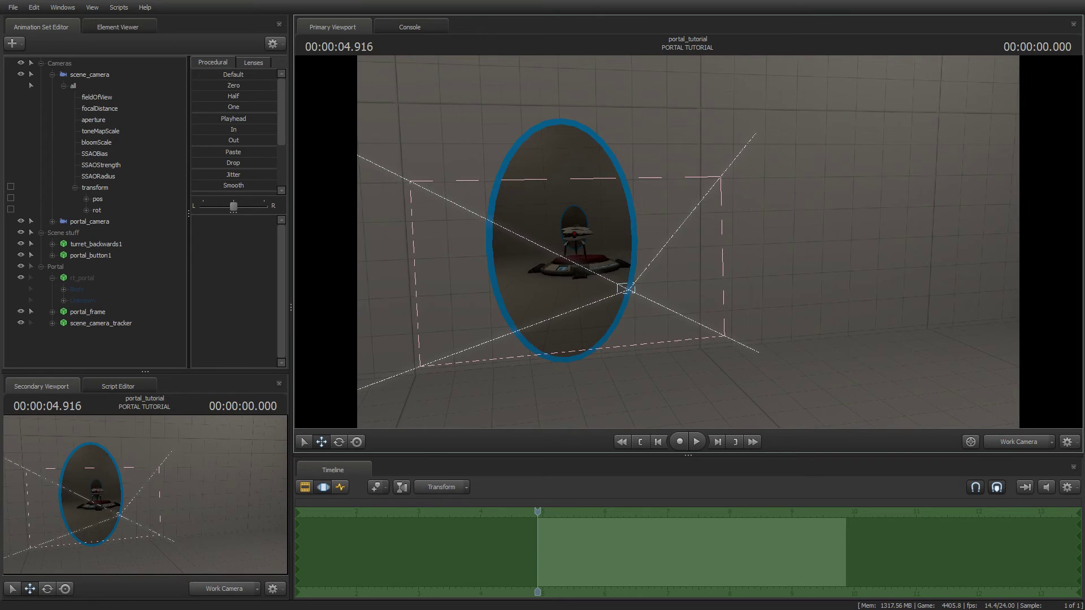
Try to run the add_portal_by_yandros_v1 rig script on portal_camera and dismiss the error dialog
{"action": "right_click", "coordinate": [95, 223]}
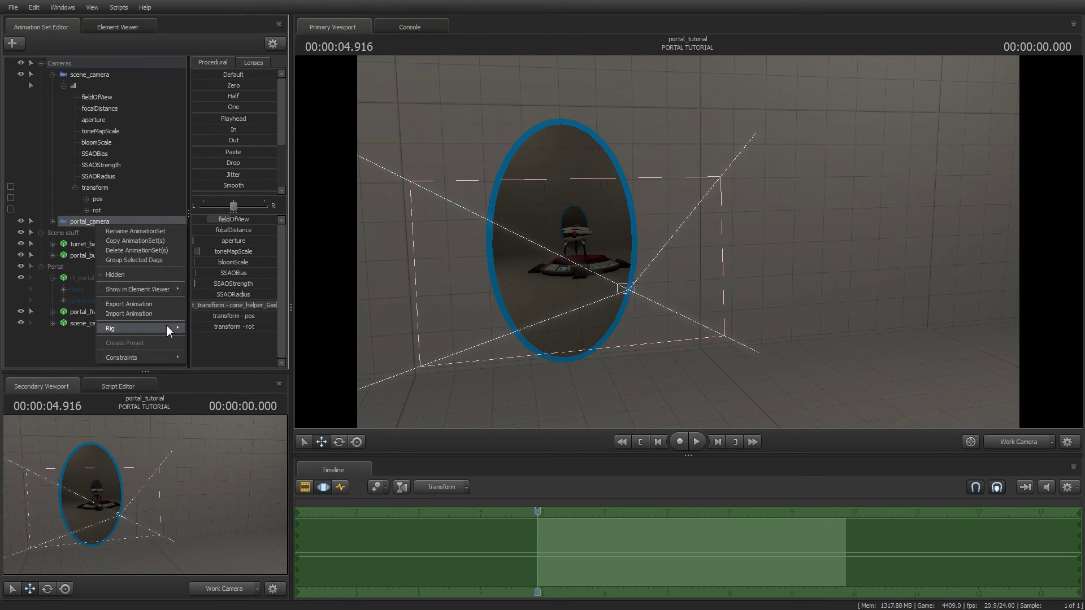
{"action": "mouse_move", "coordinate": [166, 326]}
{"action": "left_click", "coordinate": [252, 345]}
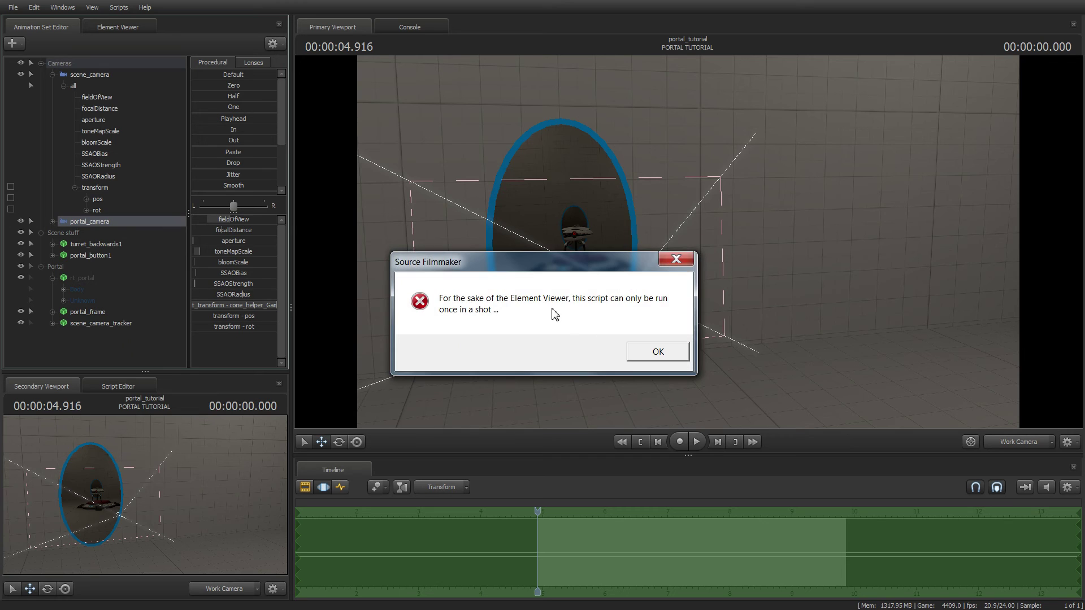
{"action": "left_click_drag", "start_coordinate": [520, 272], "coordinate": [739, 245]}
{"action": "left_click", "coordinate": [877, 326]}
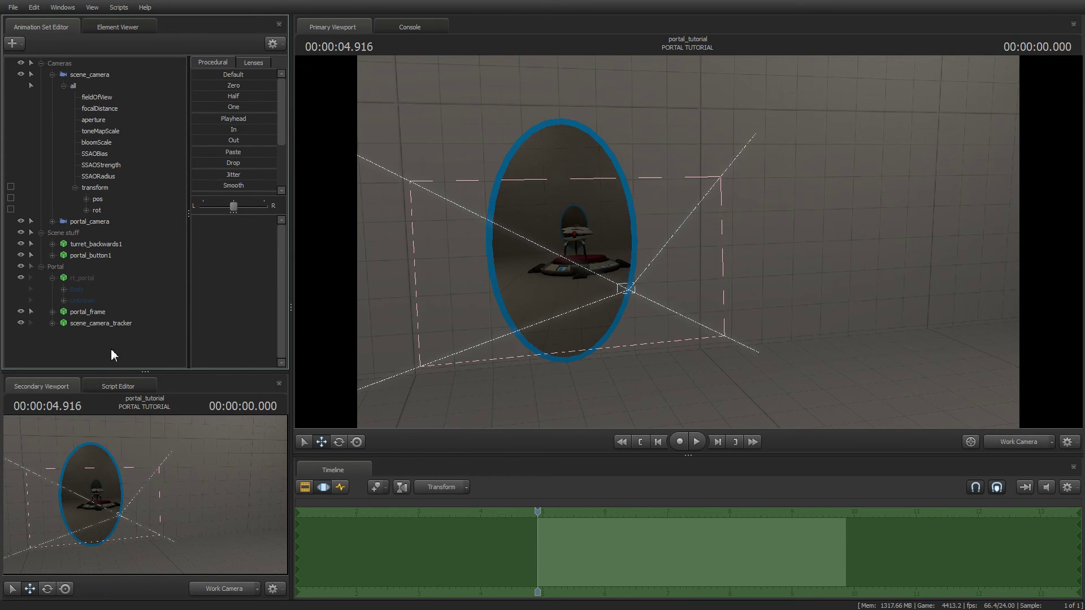
{"action": "left_click_drag", "start_coordinate": [855, 276], "coordinate": [691, 309]}
{"action": "key", "text": "w"}
{"action": "key", "text": "w"}
{"action": "key", "text": "s"}
{"action": "key", "text": "w"}
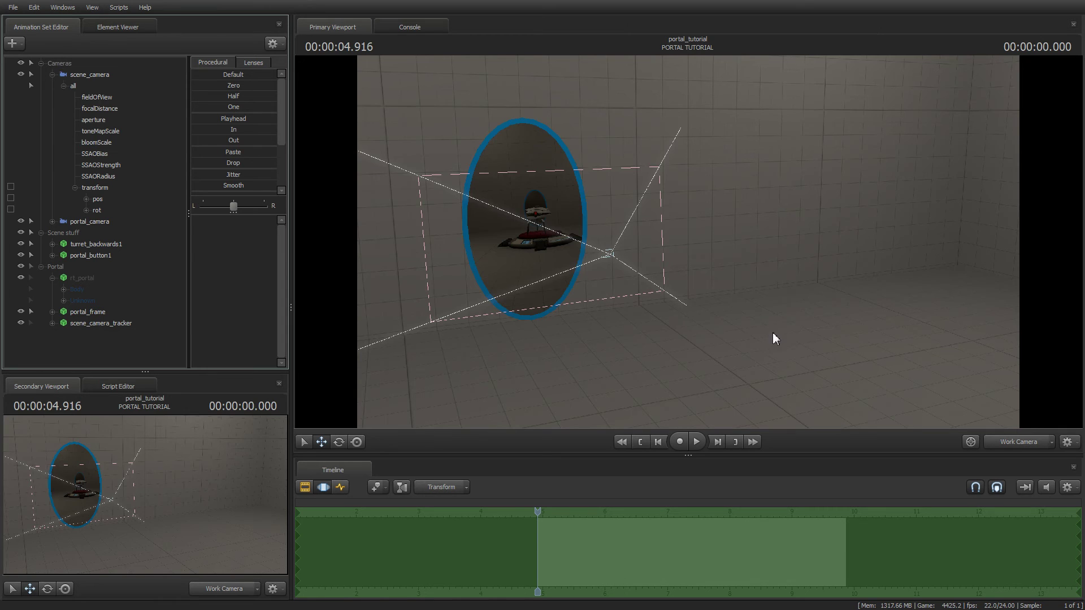
{"action": "left_click_drag", "start_coordinate": [774, 338], "coordinate": [423, 333]}
{"action": "key", "text": "w"}
{"action": "left_click_drag", "start_coordinate": [565, 242], "coordinate": [687, 242]}
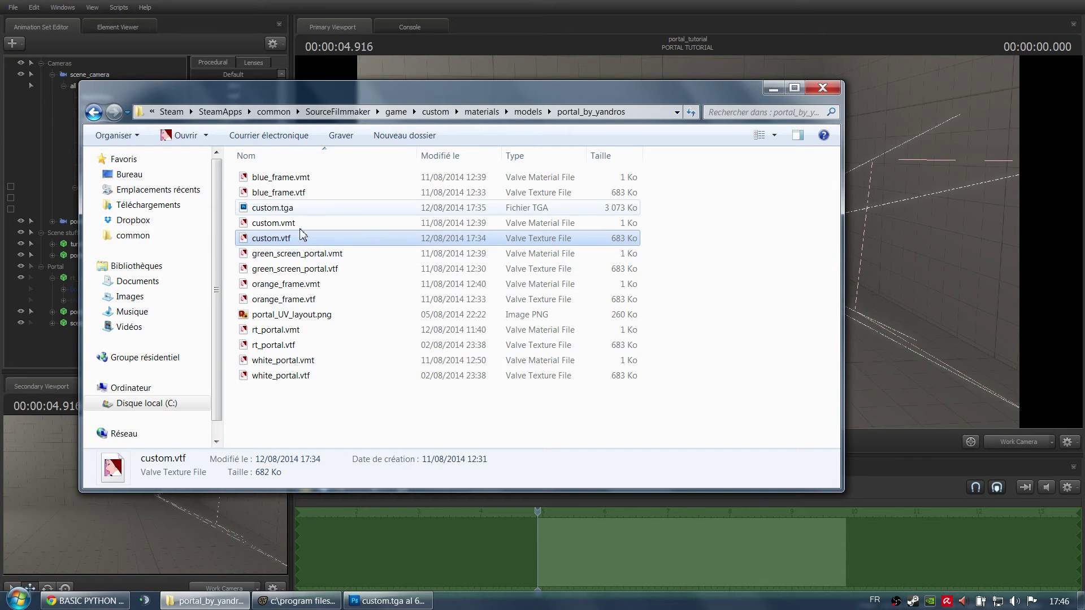
View the custom.tga artwork in Photoshop and return to the portal_by_yandros materials folder
{"action": "left_click", "coordinate": [406, 604]}
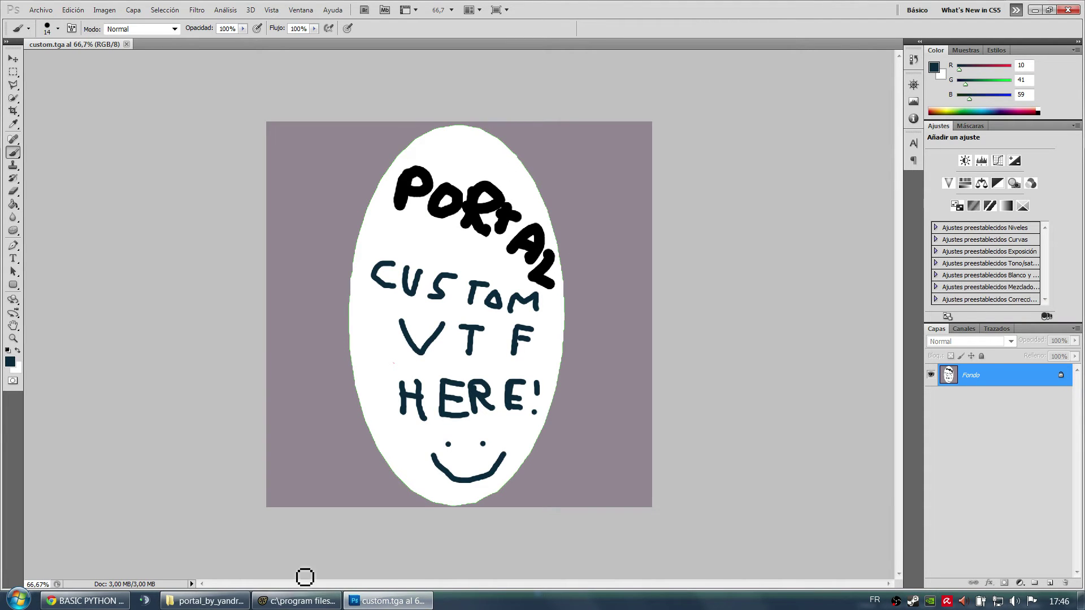
{"action": "left_click", "coordinate": [203, 601]}
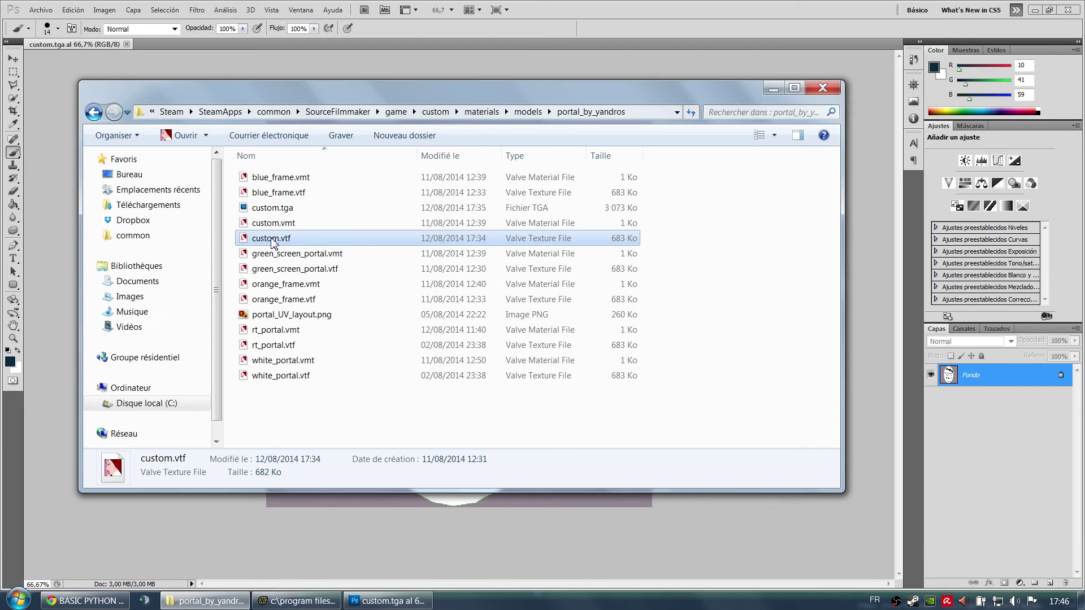
Open custom.vtf in VTFEdit and import the edited custom.tga image with its default import options
{"action": "double_click", "coordinate": [277, 238]}
{"action": "left_click", "coordinate": [11, 25]}
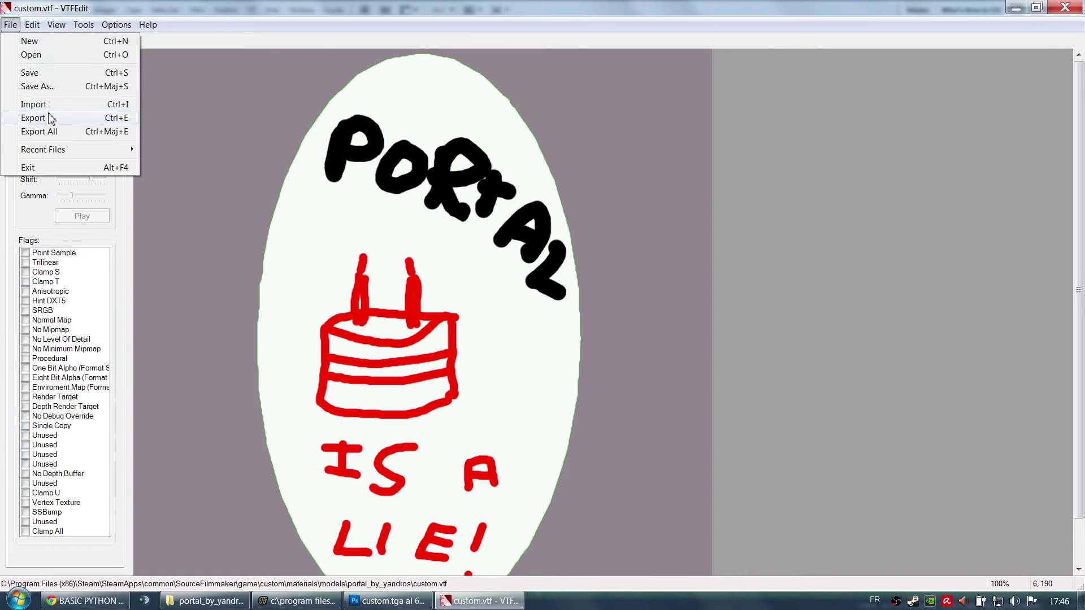
{"action": "left_click", "coordinate": [59, 107]}
{"action": "left_click", "coordinate": [164, 142]}
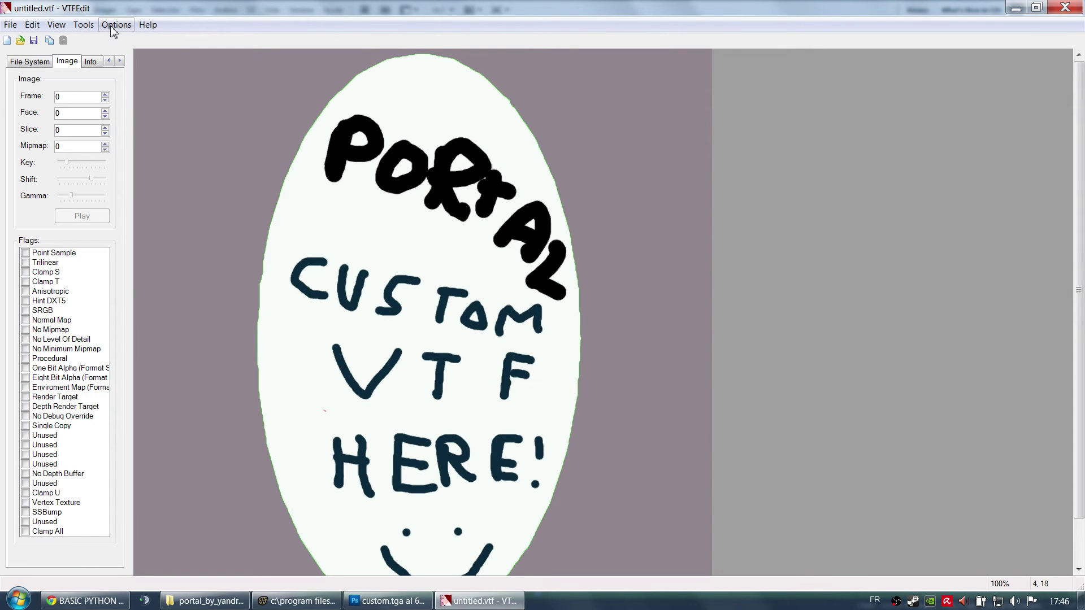
Save the imported texture over custom.vtf in the portal_by_yandros folder and close the texture editor to return to Source Filmmaker
{"action": "left_click", "coordinate": [112, 26]}
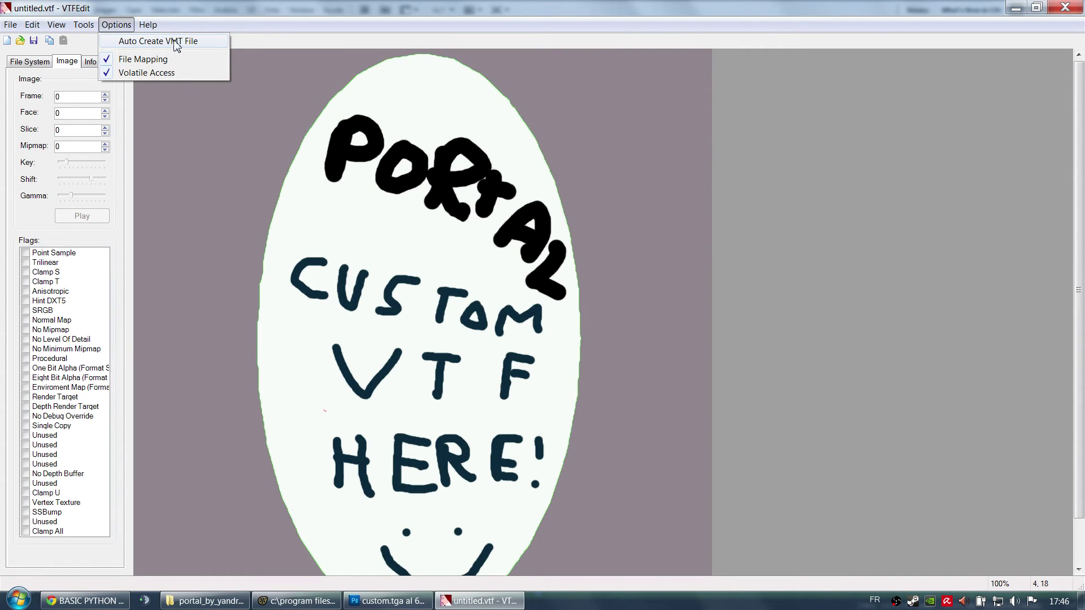
{"action": "mouse_move", "coordinate": [10, 25]}
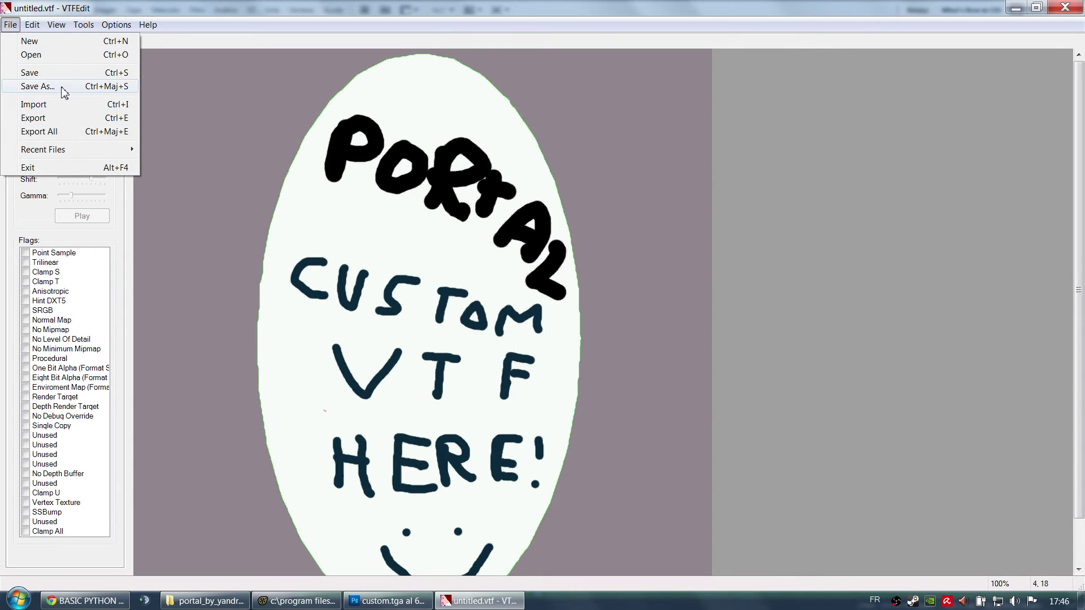
{"action": "left_click", "coordinate": [85, 87]}
{"action": "double_click", "coordinate": [238, 161]}
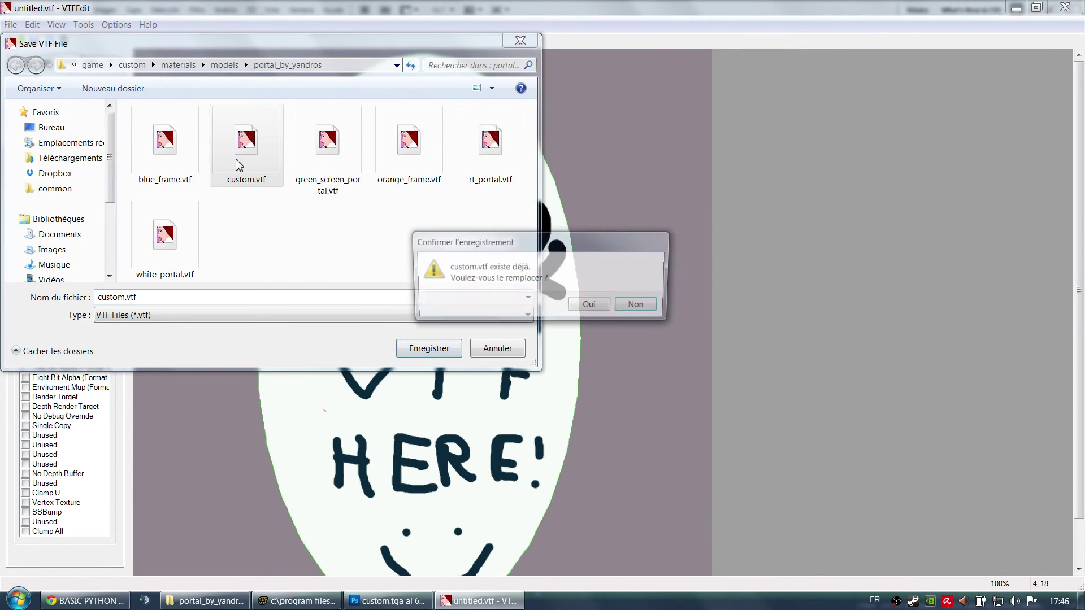
{"action": "left_click", "coordinate": [590, 306]}
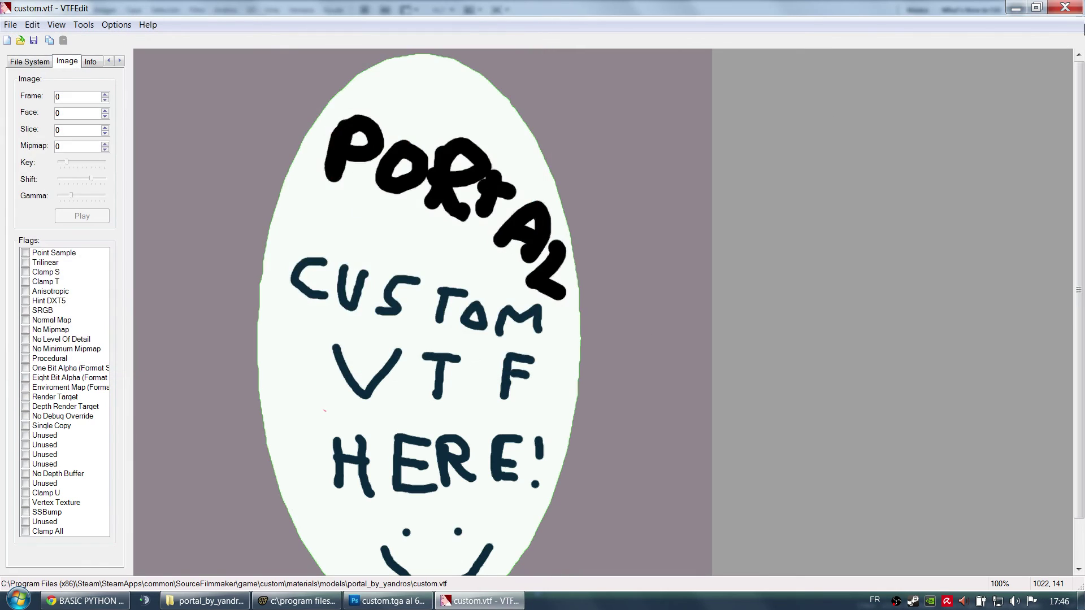
{"action": "left_click", "coordinate": [1065, 7]}
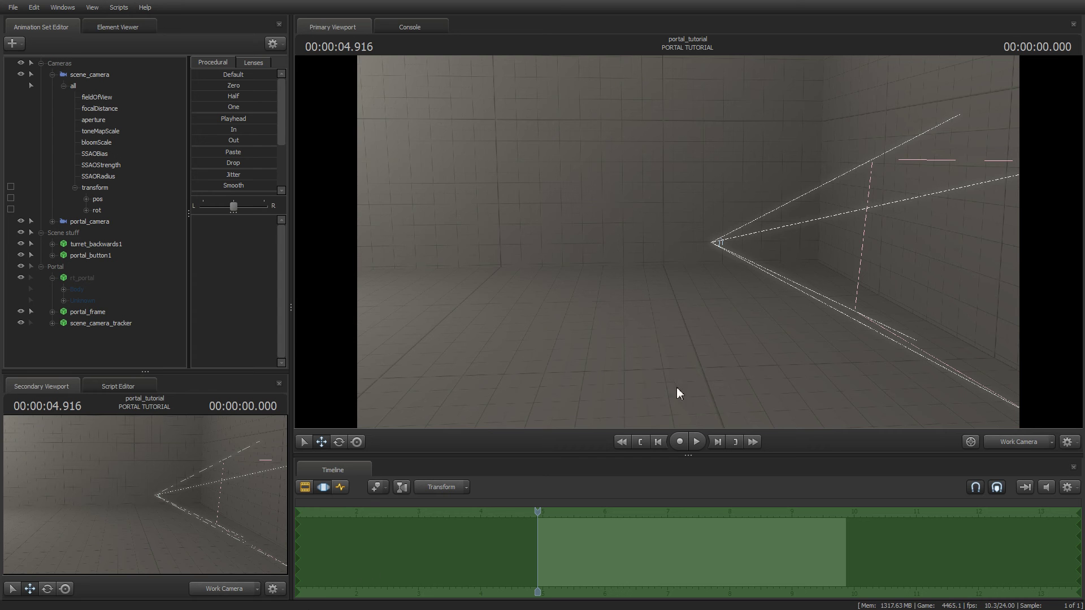
Set the skin of rt_portal to 1 with the portal in view
{"action": "left_click_drag", "start_coordinate": [688, 242], "coordinate": [710, 244]}
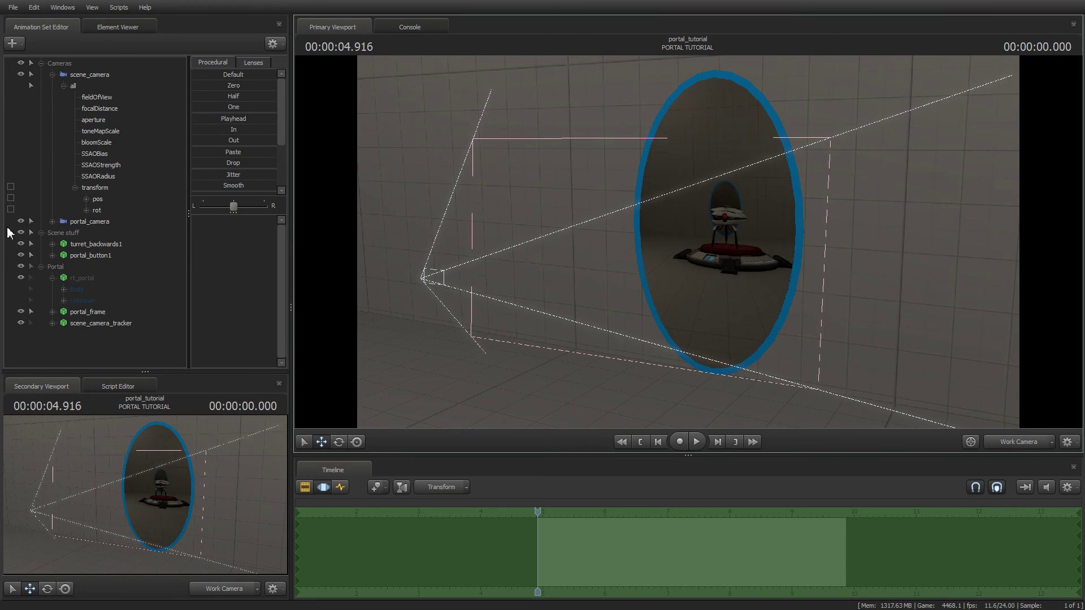
{"action": "right_click", "coordinate": [91, 279]}
{"action": "mouse_move", "coordinate": [164, 425]}
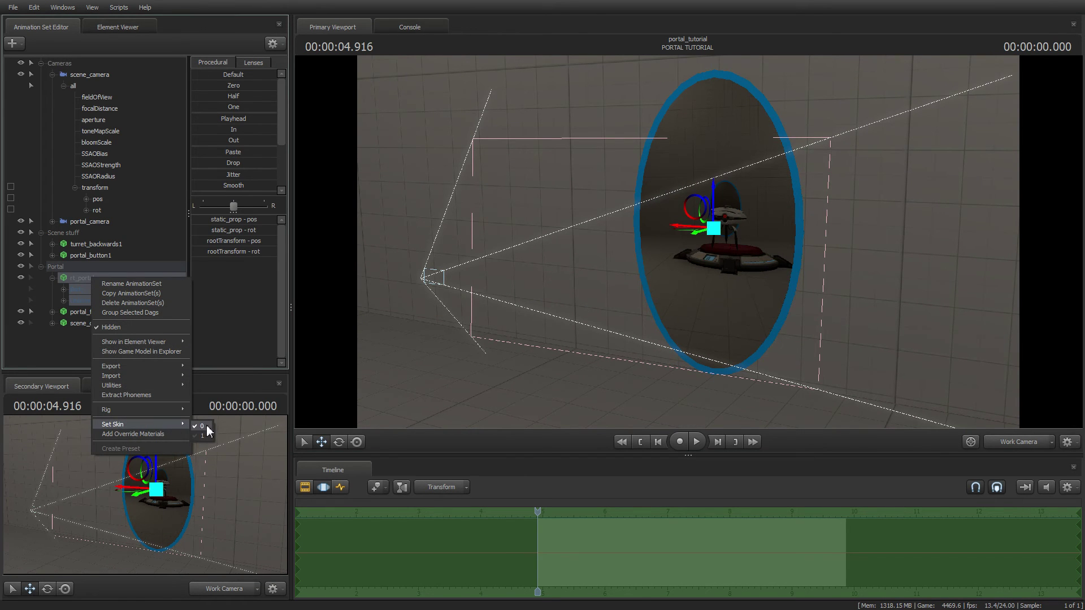
{"action": "left_click", "coordinate": [203, 435]}
{"action": "left_click", "coordinate": [92, 362]}
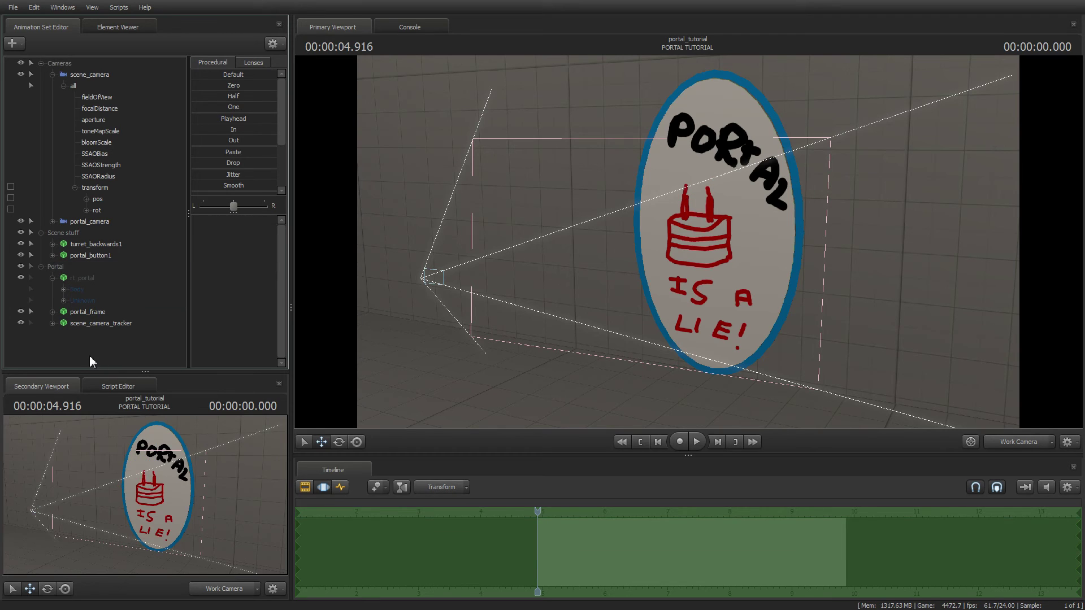
Run the console command mat_reloadallmaterials and return to the portal in the primary viewport
{"action": "left_click", "coordinate": [429, 28]}
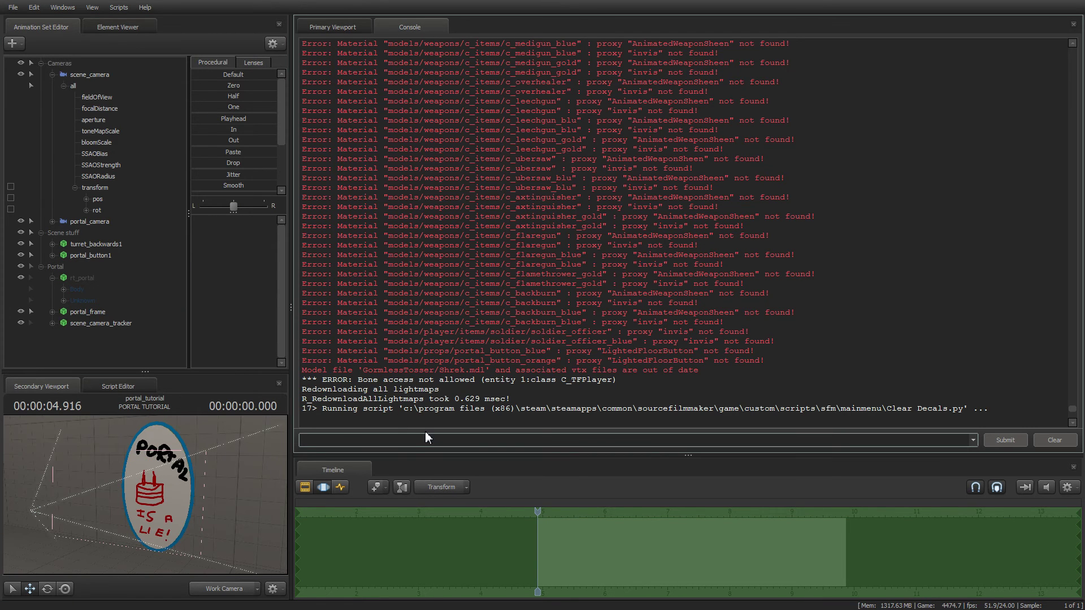
{"action": "type", "text": "mat_reloadallmaterials"}
{"action": "key", "text": "Return"}
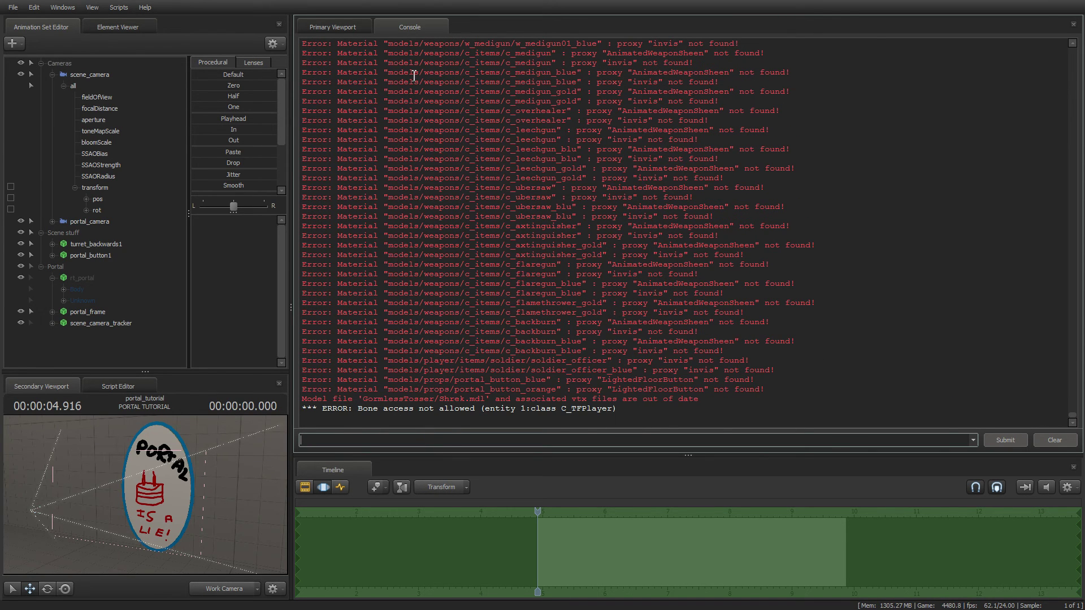
{"action": "left_click", "coordinate": [346, 24]}
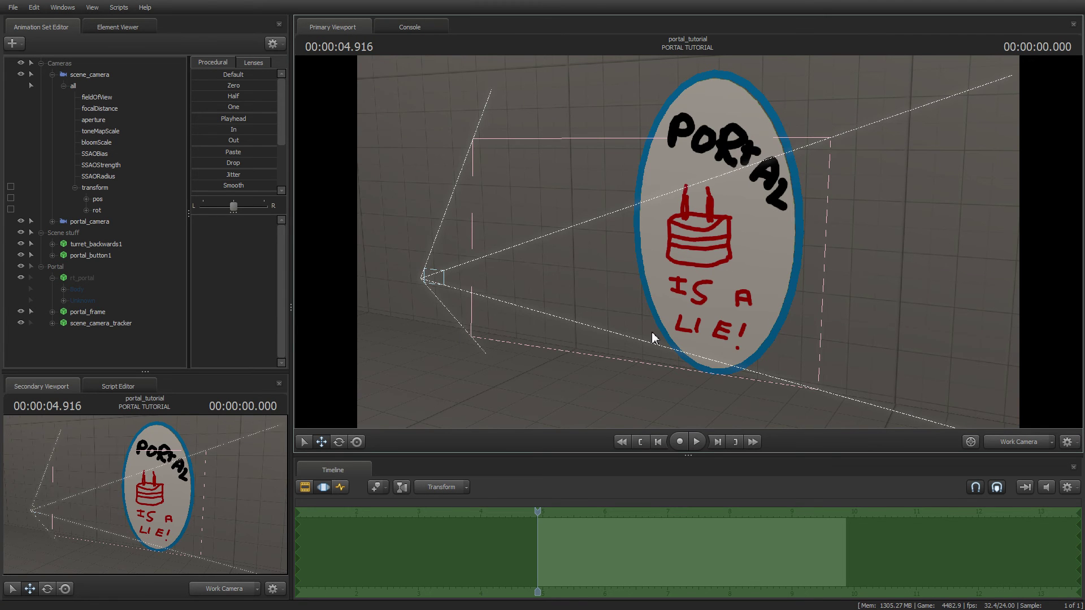
{"action": "left_click_drag", "start_coordinate": [892, 316], "coordinate": [865, 314]}
Look up the Reload All Materials script among the available scripts without running it
{"action": "left_click", "coordinate": [128, 8]}
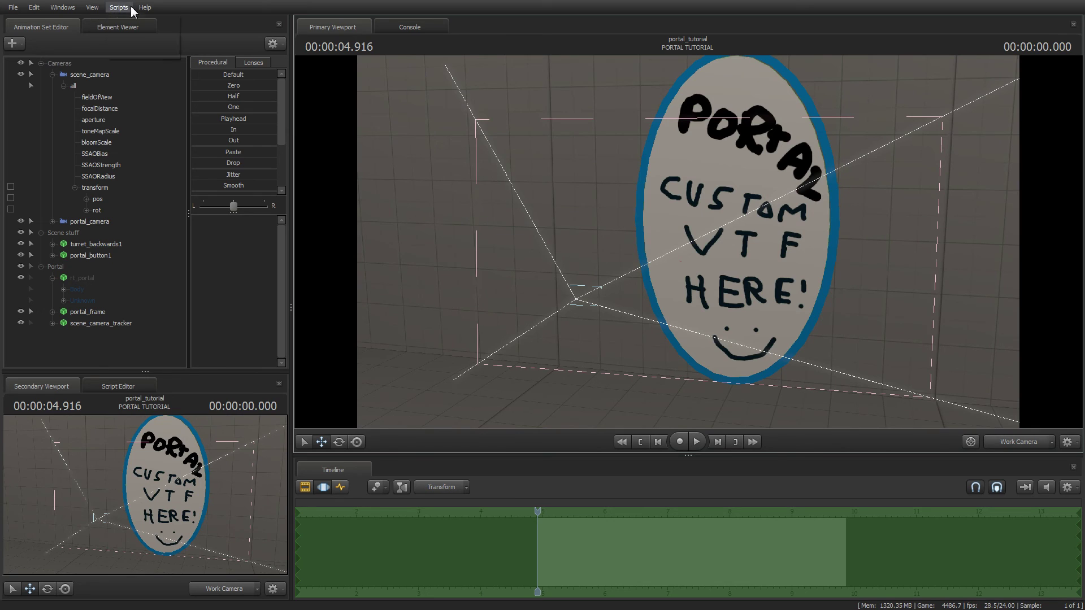
{"action": "mouse_move", "coordinate": [141, 8]}
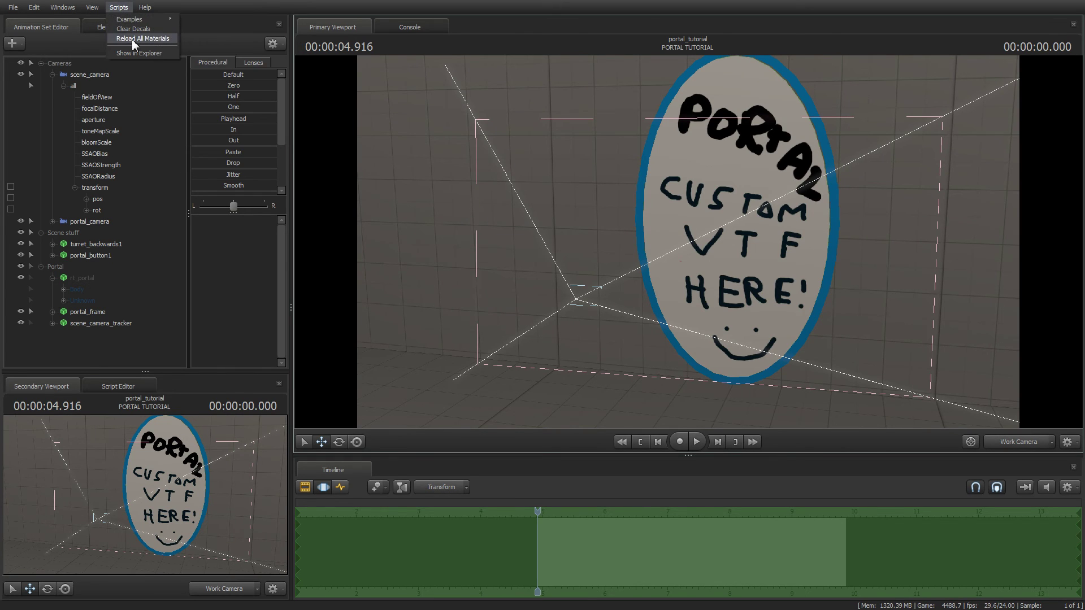
{"action": "left_click", "coordinate": [119, 8]}
{"action": "left_click_drag", "start_coordinate": [688, 242], "coordinate": [623, 254]}
View portal_UV_layout.png from the portal_by_yandros materials folder, close it, and return to Source Filmmaker
{"action": "key", "text": "alt+Tab"}
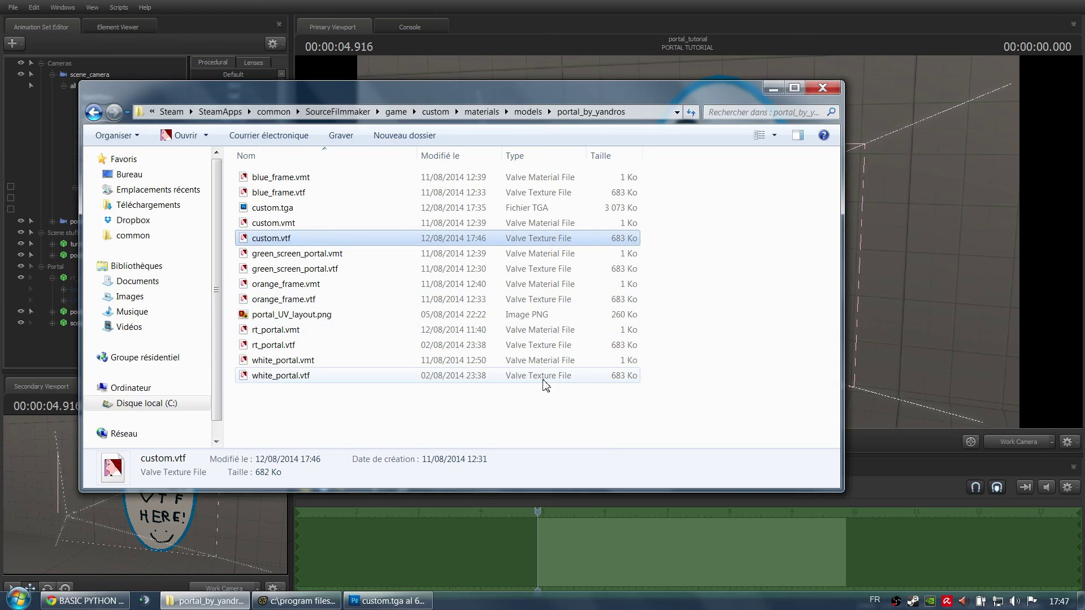
{"action": "left_click", "coordinate": [282, 323]}
{"action": "double_click", "coordinate": [281, 321]}
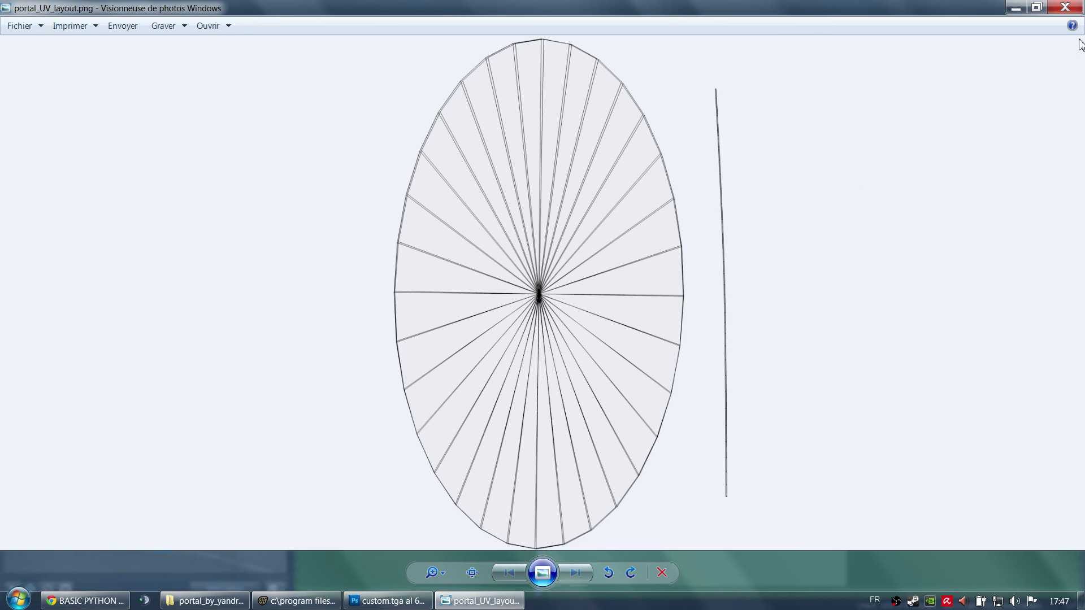
{"action": "left_click", "coordinate": [1065, 8]}
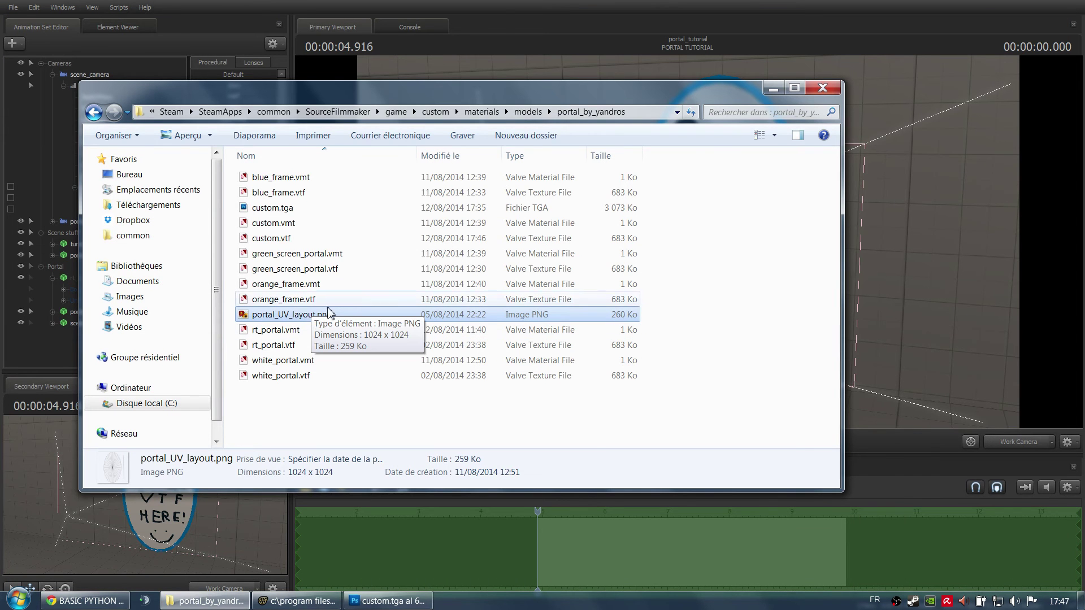
{"action": "left_click", "coordinate": [628, 7]}
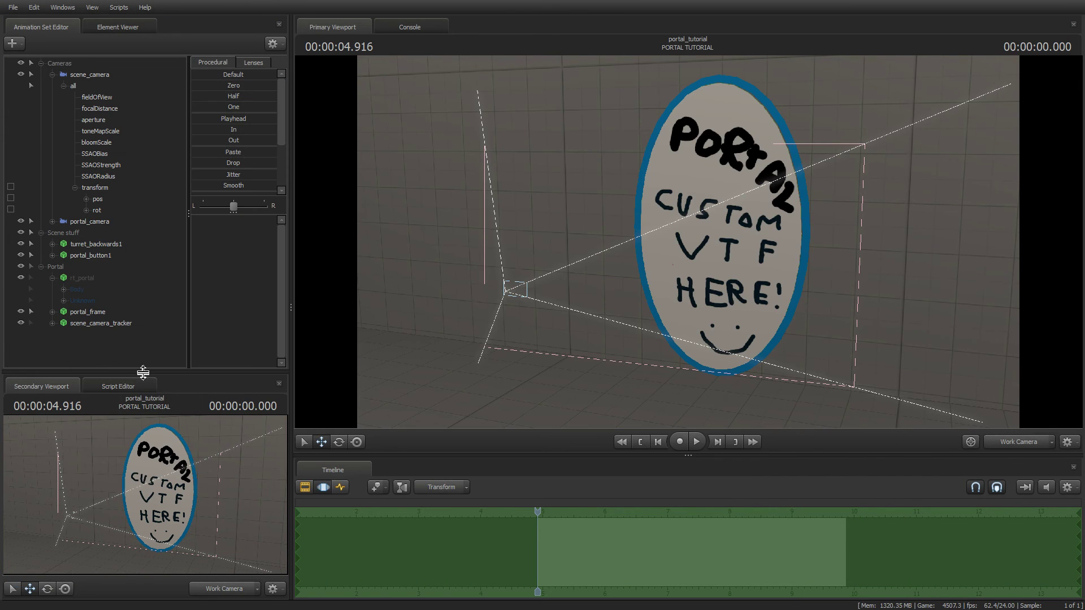
Add the portal_by_yandros\monochrome_portal.mdl model to the shot as a new animation set
{"action": "left_click", "coordinate": [12, 43]}
{"action": "left_click", "coordinate": [92, 80]}
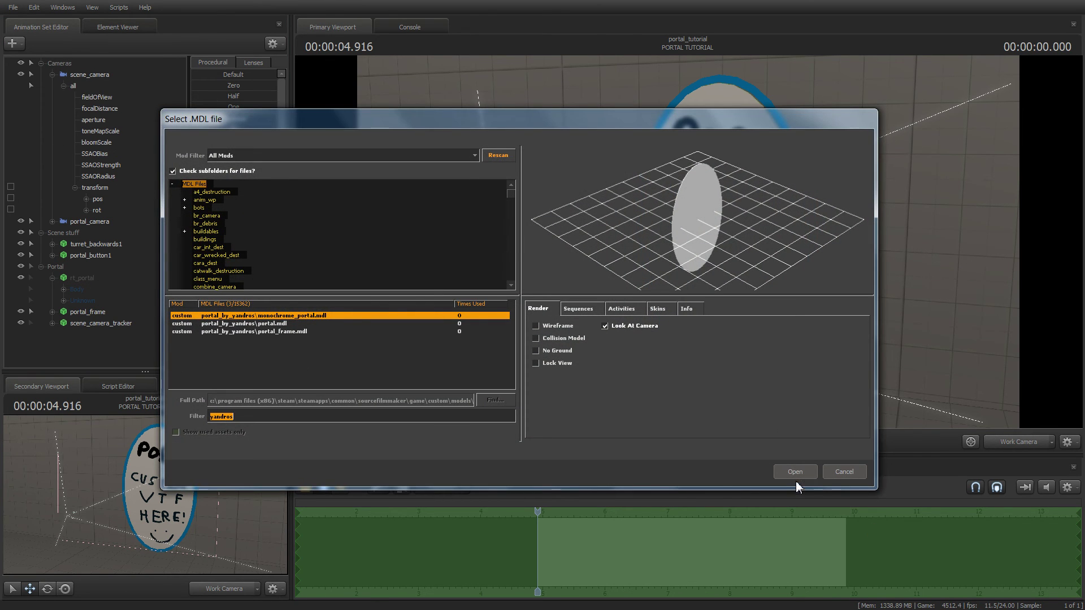
{"action": "left_click", "coordinate": [792, 476]}
{"action": "left_click_drag", "start_coordinate": [867, 309], "coordinate": [927, 309]}
{"action": "key", "text": "a"}
{"action": "left_click_drag", "start_coordinate": [780, 312], "coordinate": [672, 248]}
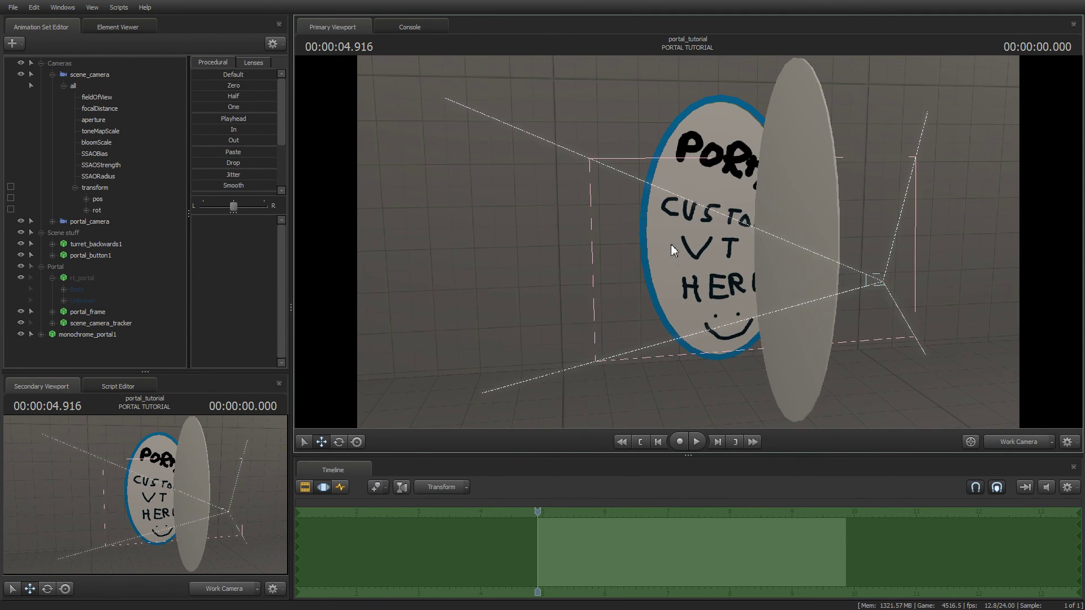
Lock monochrome_portal1 to rt_portal and zero its transform so it snaps into the portal frame
{"action": "left_click", "coordinate": [93, 279]}
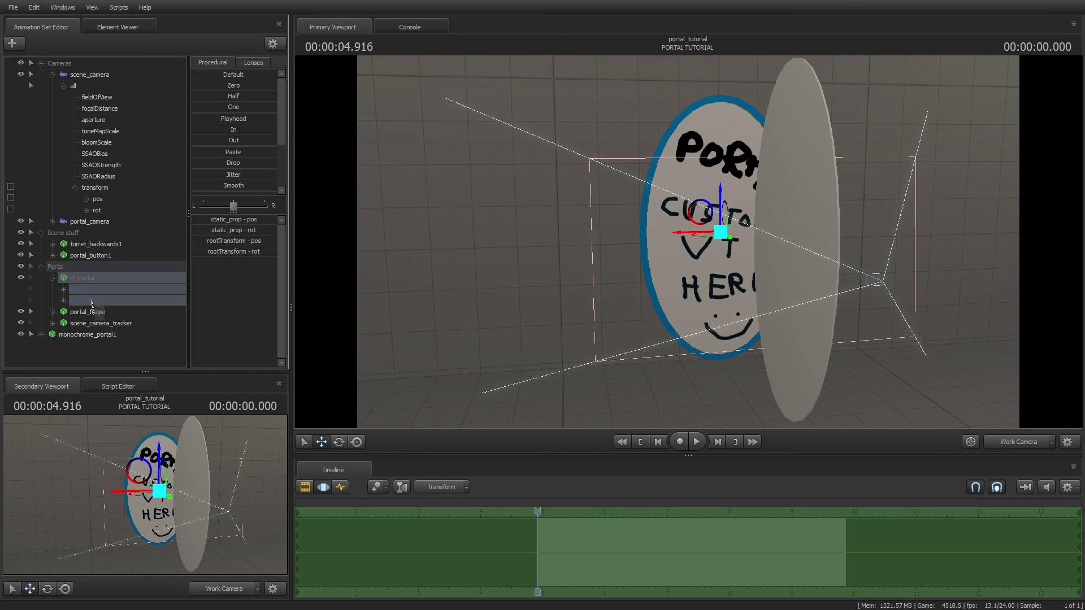
{"action": "left_click", "coordinate": [77, 337]}
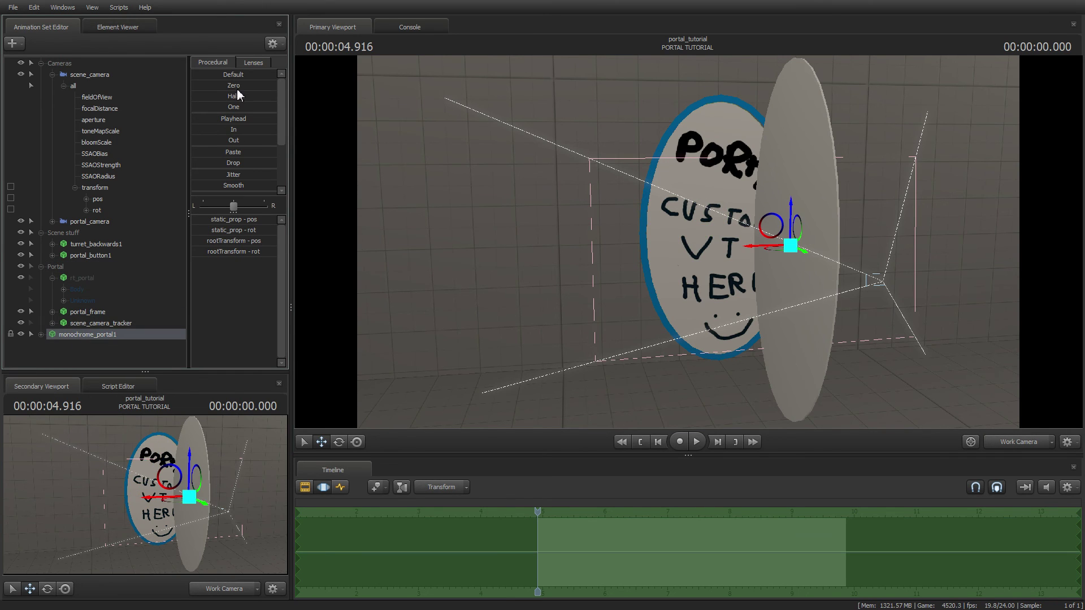
{"action": "left_click_drag", "start_coordinate": [224, 86], "coordinate": [484, 77]}
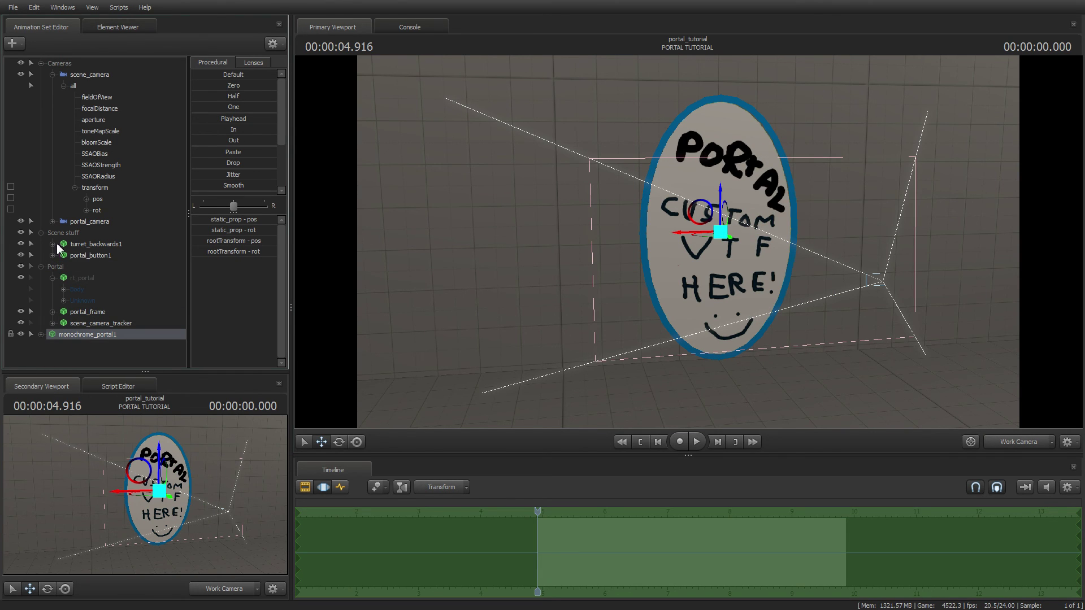
Hide rt_portal so that only the monochrome portal fills the frame
{"action": "left_click", "coordinate": [20, 277]}
{"action": "left_click", "coordinate": [90, 351]}
{"action": "left_click_drag", "start_coordinate": [497, 316], "coordinate": [474, 300]}
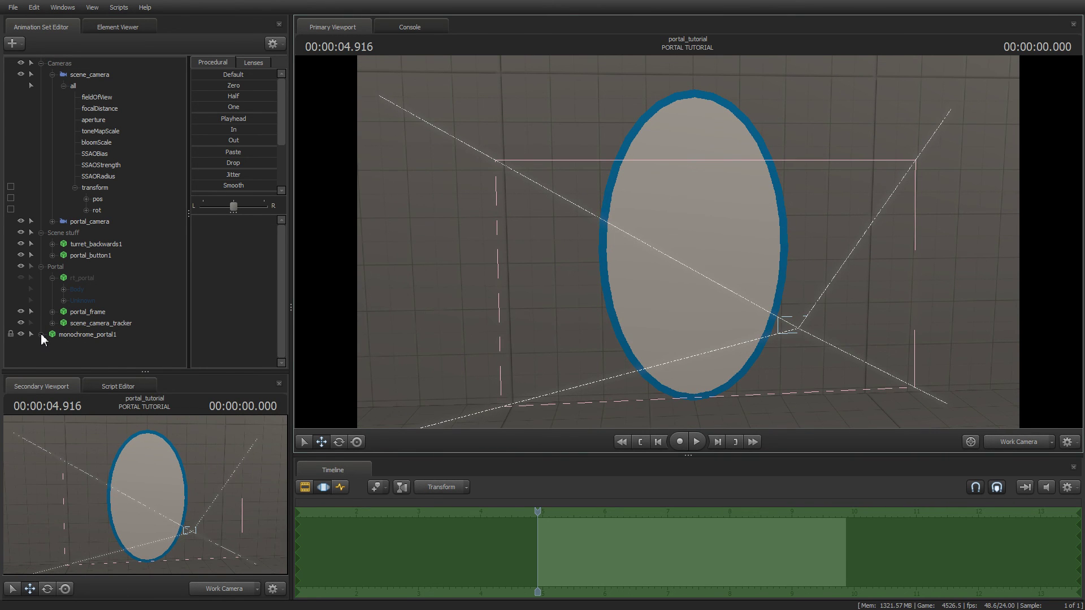
Expand monochrome_portal1 and check which skins it offers
{"action": "left_click", "coordinate": [41, 335]}
{"action": "right_click", "coordinate": [81, 336]}
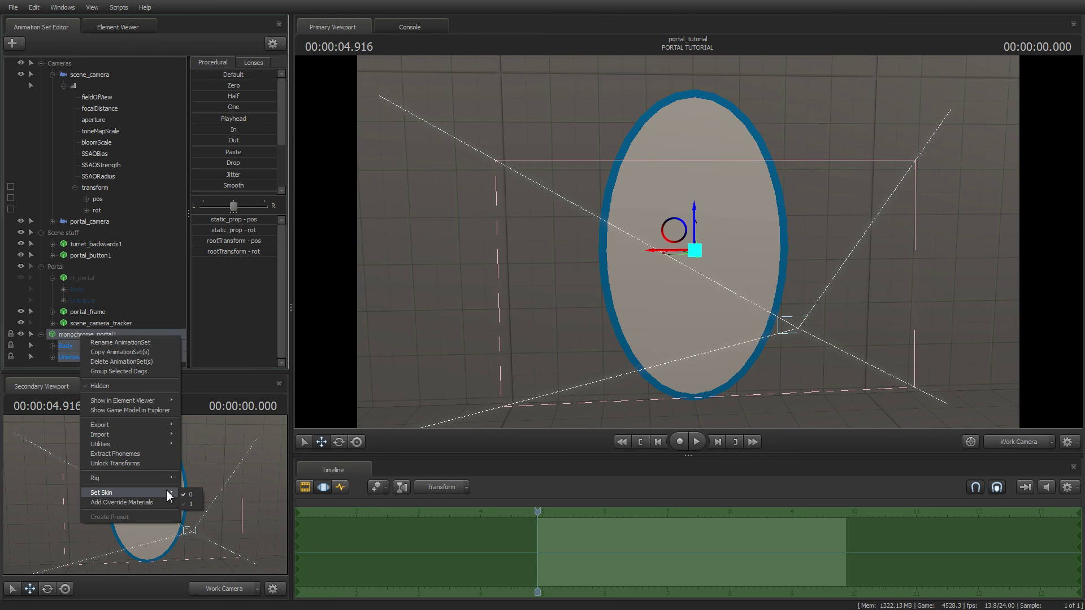
{"action": "mouse_move", "coordinate": [170, 495]}
{"action": "left_click", "coordinate": [64, 346]}
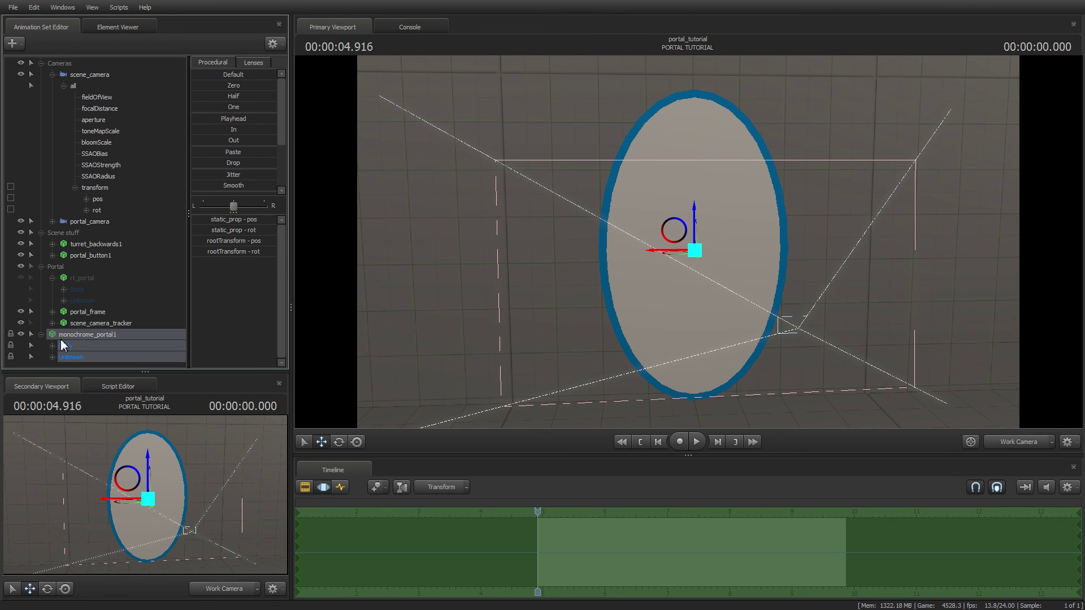
Locate portal_camera in the scene, reselect monochrome_portal1, and bring the portal back into view
{"action": "left_click_drag", "start_coordinate": [867, 303], "coordinate": [995, 339]}
{"action": "left_click_drag", "start_coordinate": [497, 263], "coordinate": [961, 226]}
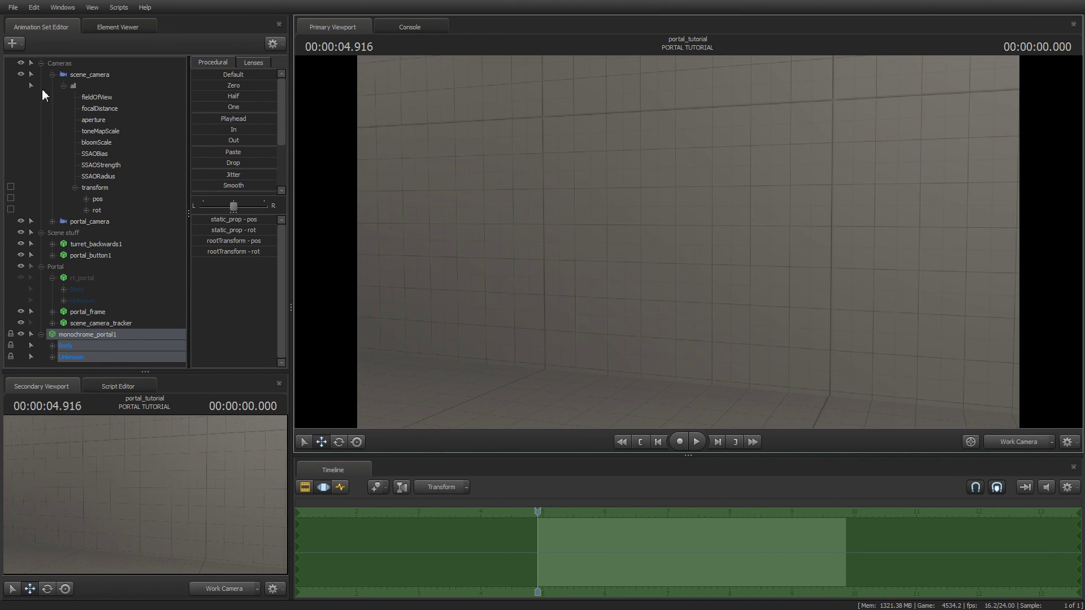
{"action": "left_click", "coordinate": [93, 222]}
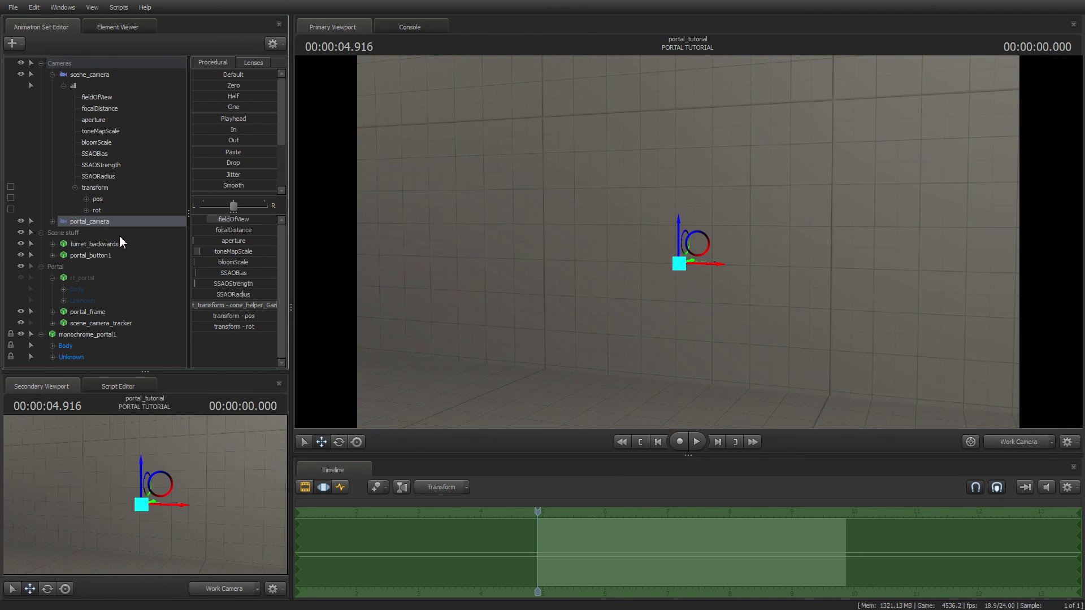
{"action": "left_click", "coordinate": [90, 337]}
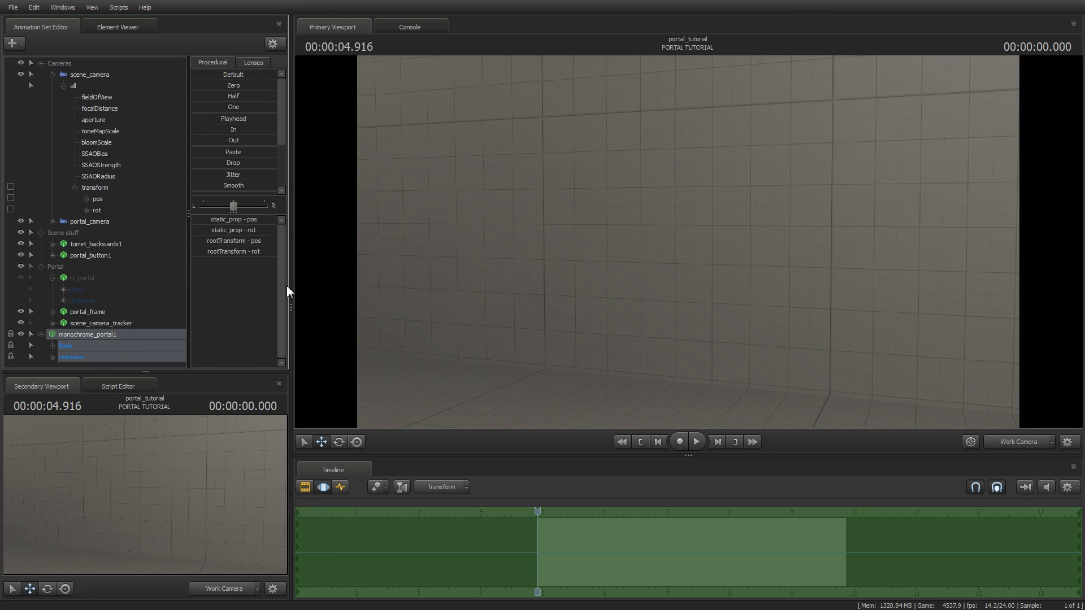
{"action": "left_click_drag", "start_coordinate": [820, 348], "coordinate": [232, 331]}
Set the skin of monochrome_portal1 to 1
{"action": "right_click", "coordinate": [117, 334]}
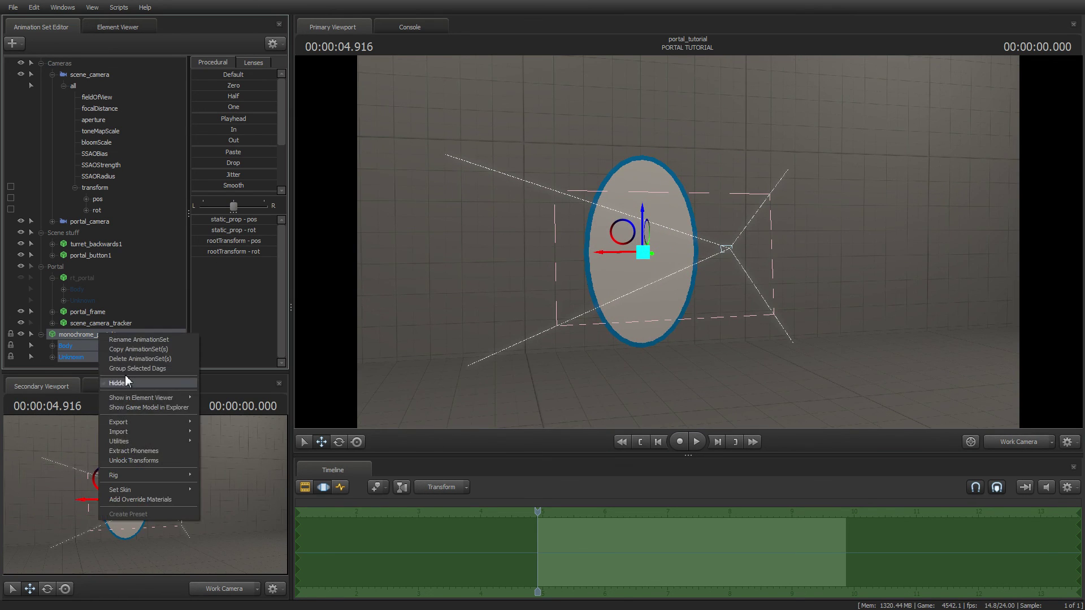
{"action": "mouse_move", "coordinate": [181, 490]}
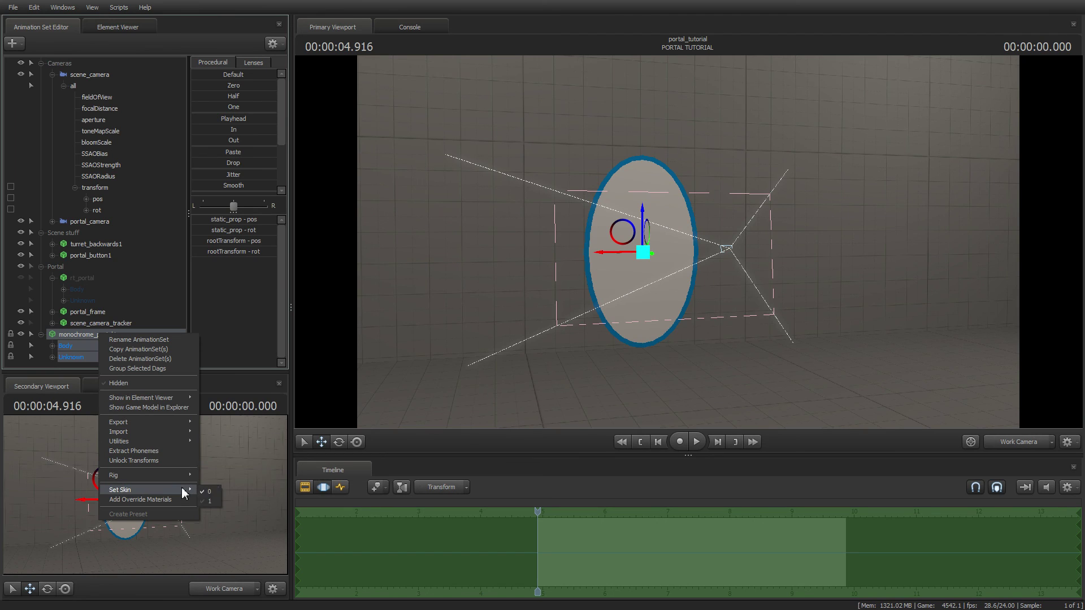
{"action": "left_click", "coordinate": [212, 500]}
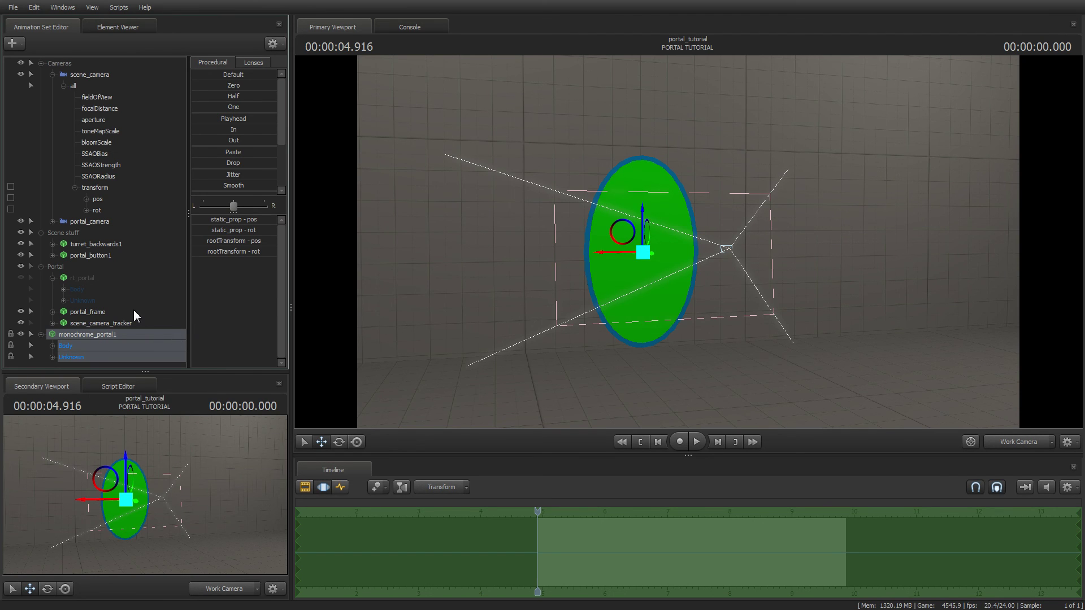
Examine the green-screen portal from the front and from the side
{"action": "left_click", "coordinate": [105, 302]}
{"action": "left_click_drag", "start_coordinate": [915, 266], "coordinate": [882, 265]}
{"action": "key", "text": "w"}
{"action": "key", "text": "s"}
{"action": "key", "text": "a"}
{"action": "key", "text": "w"}
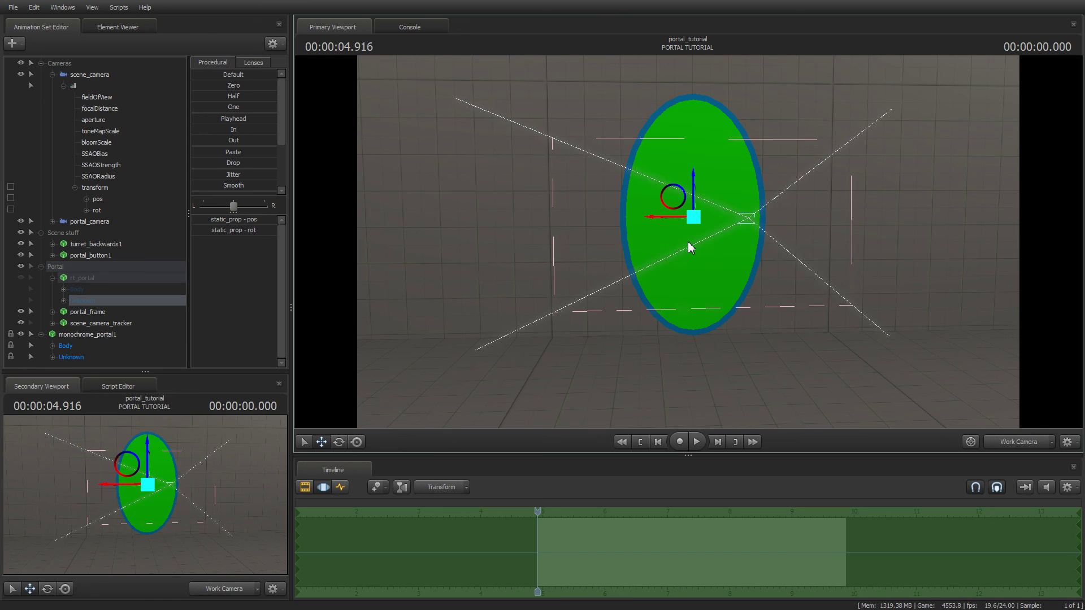
{"action": "left_click_drag", "start_coordinate": [792, 229], "coordinate": [471, 271]}
{"action": "key", "text": "d"}
{"action": "key", "text": "w"}
{"action": "key", "text": "s"}
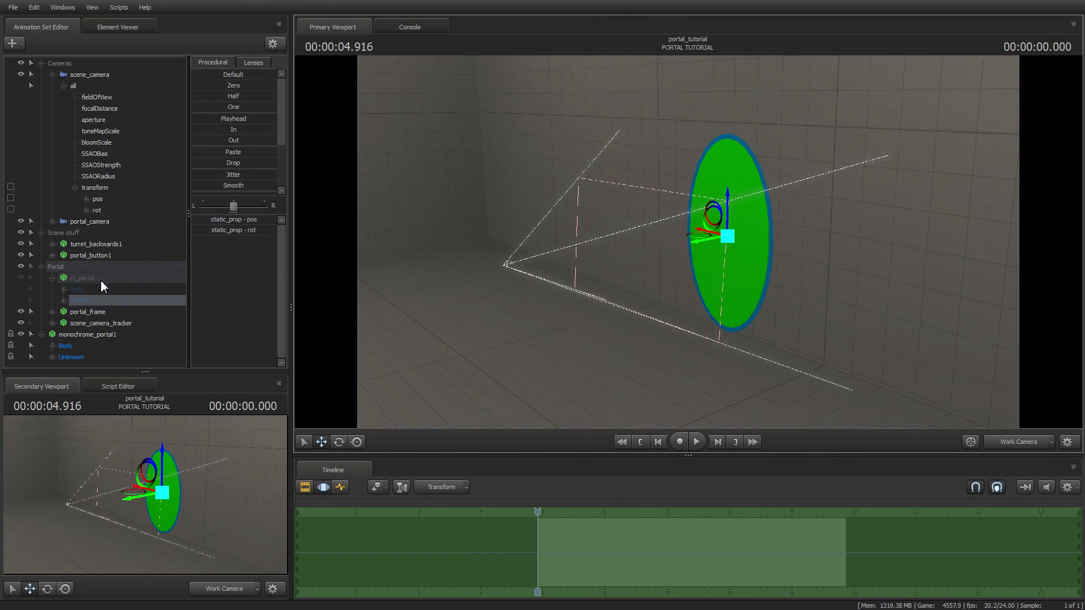
Set the skin of rt_portal back to 0 and make rt_portal visible again
{"action": "right_click", "coordinate": [89, 277]}
{"action": "mouse_move", "coordinate": [157, 423]}
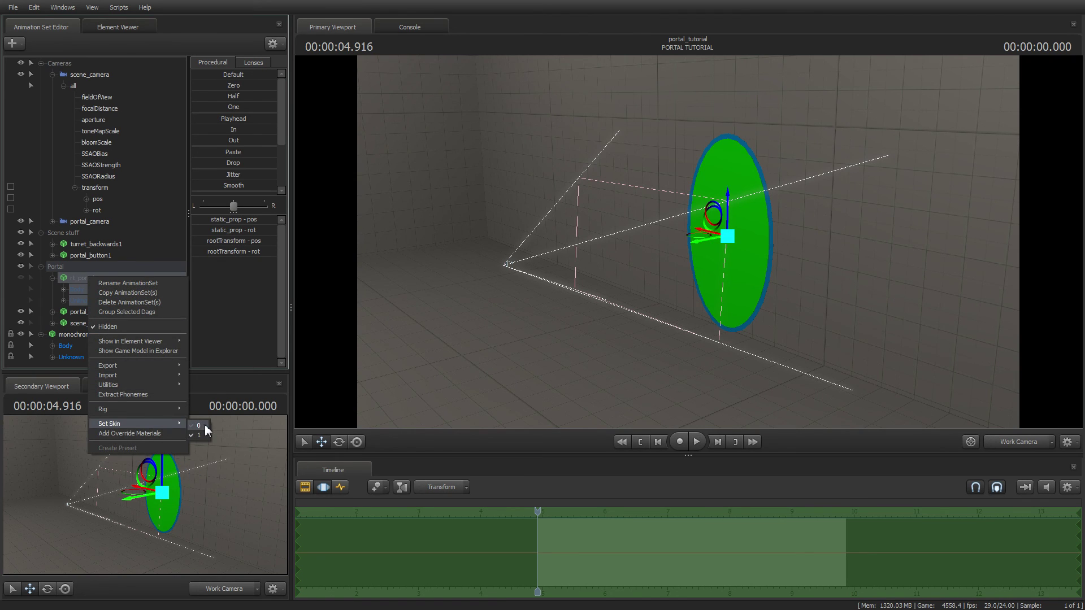
{"action": "left_click", "coordinate": [201, 425]}
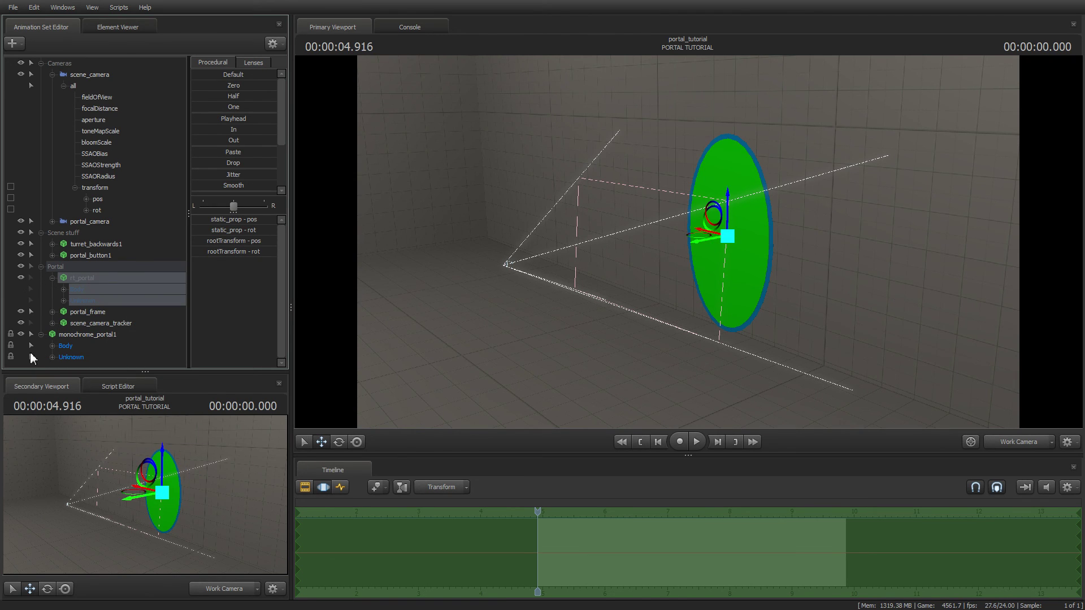
Delete monochrome_portal1 from the shot and look at the live rt_portal view
{"action": "right_click", "coordinate": [94, 334]}
{"action": "left_click", "coordinate": [141, 368]}
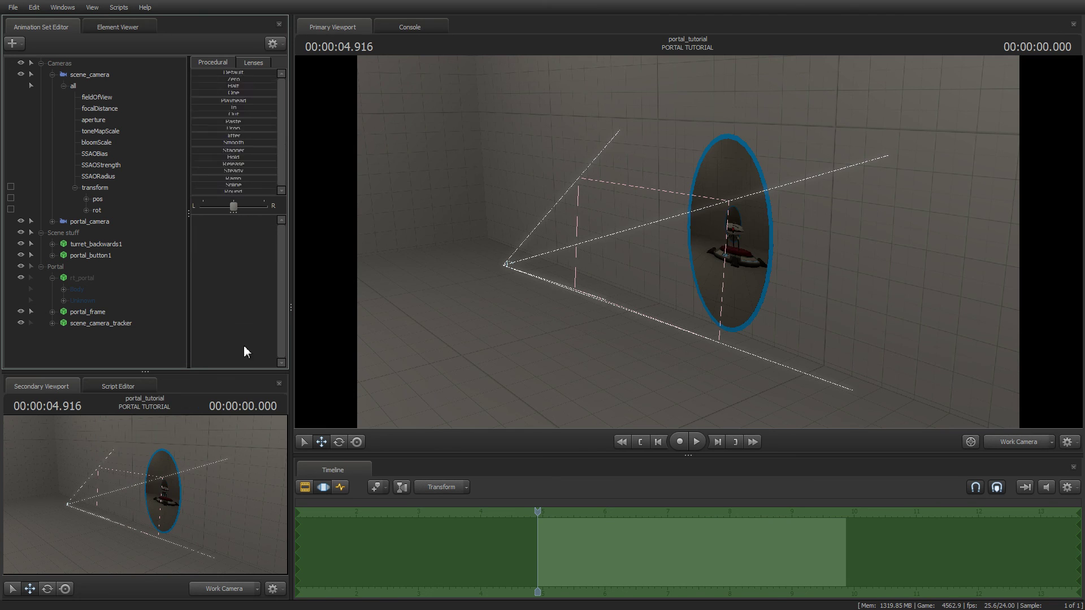
{"action": "left_click_drag", "start_coordinate": [700, 271], "coordinate": [960, 254]}
{"action": "left_click_drag", "start_coordinate": [735, 265], "coordinate": [689, 246]}
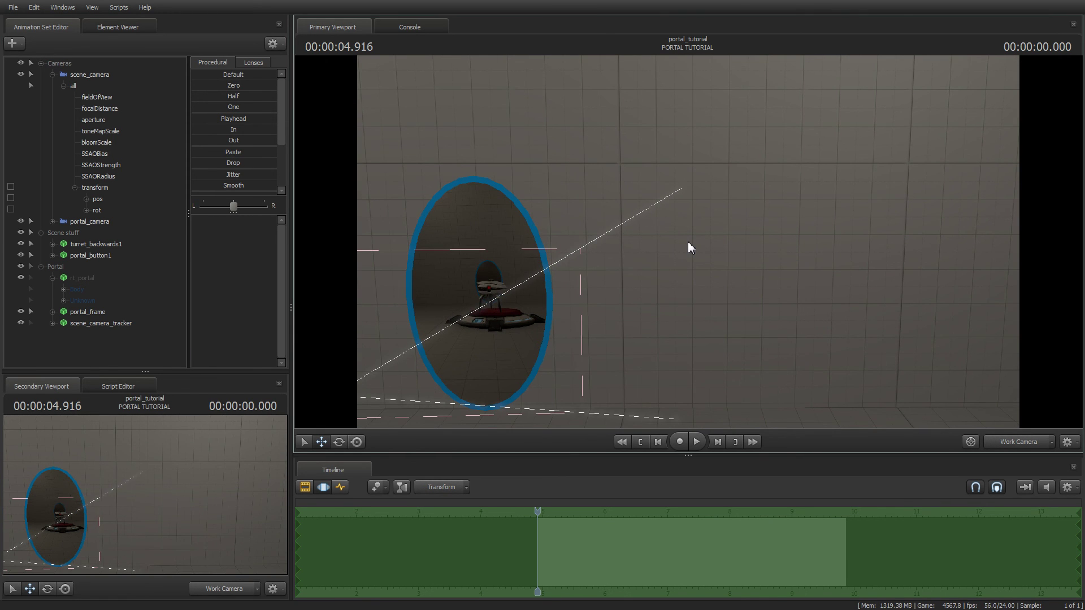